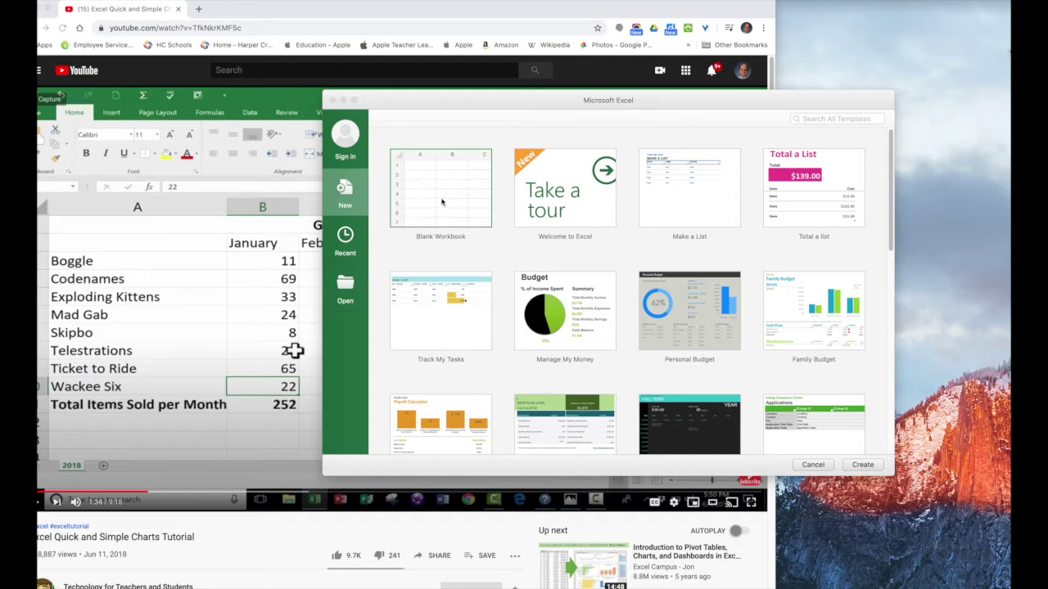
# Create a new blank workbook and zoom its empty sheet to about 185%
pyautogui.click(441, 199)
pyautogui.click(861, 469)
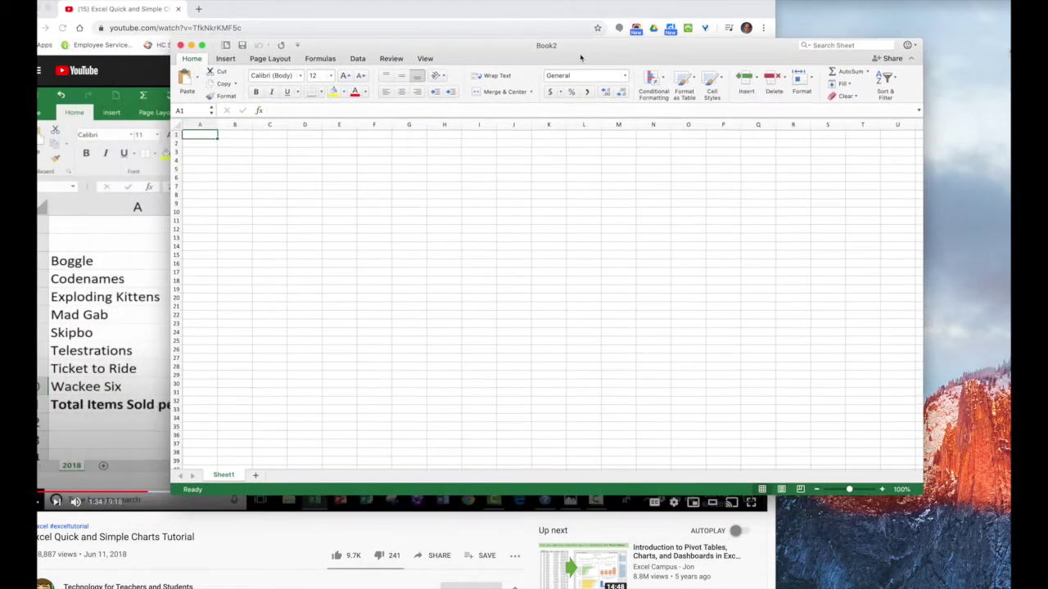
pyautogui.moveTo(512, 54); pyautogui.dragTo(562, 124)
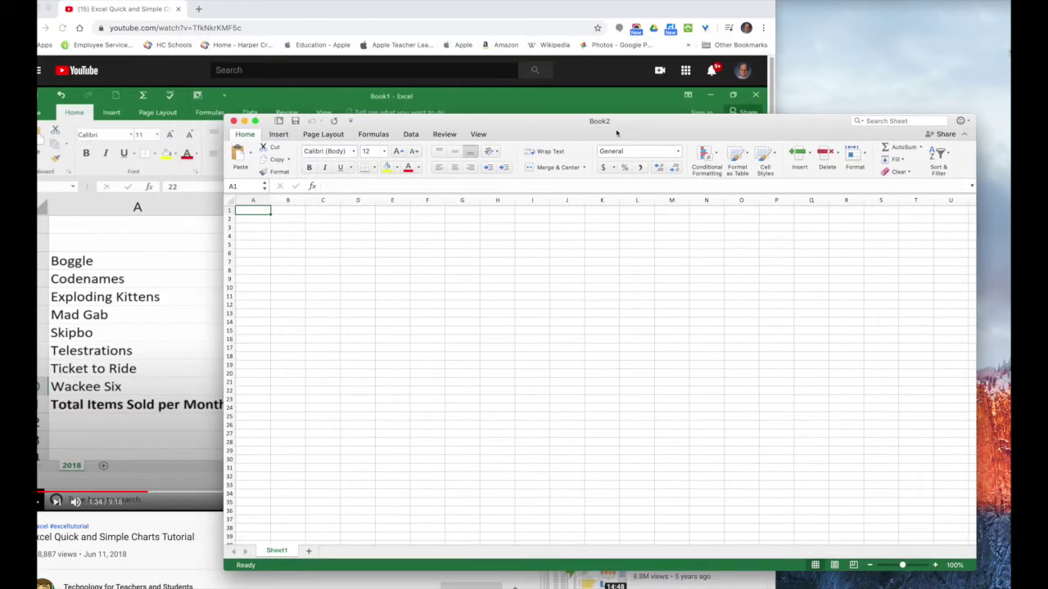
pyautogui.moveTo(903, 565); pyautogui.dragTo(912, 567)
# Position the Book2 window over the tutorial video so it covers most of the screen
pyautogui.moveTo(538, 129); pyautogui.dragTo(577, 112)
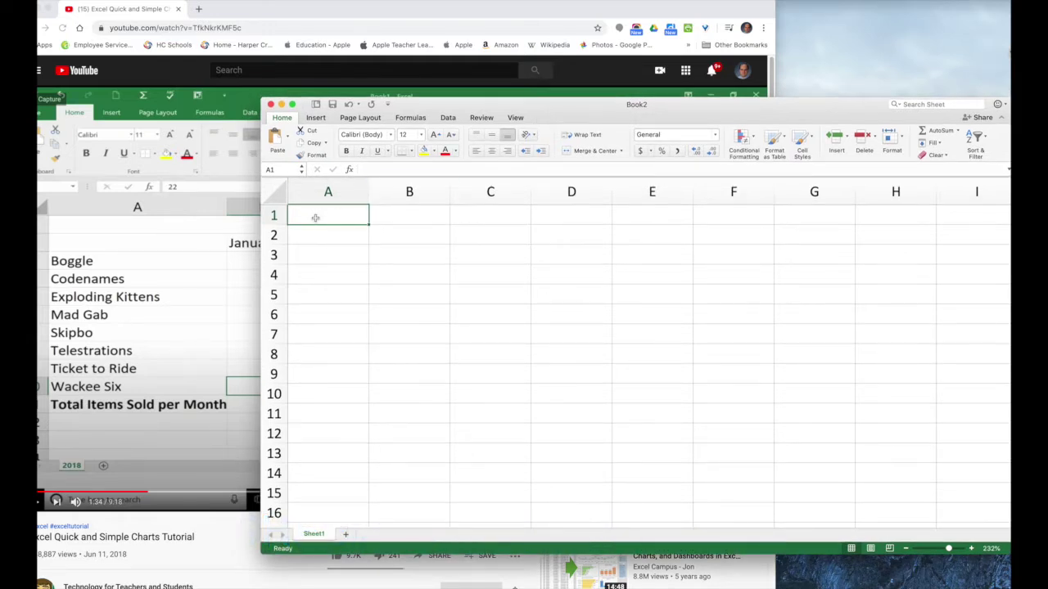
pyautogui.moveTo(508, 108); pyautogui.dragTo(937, 227)
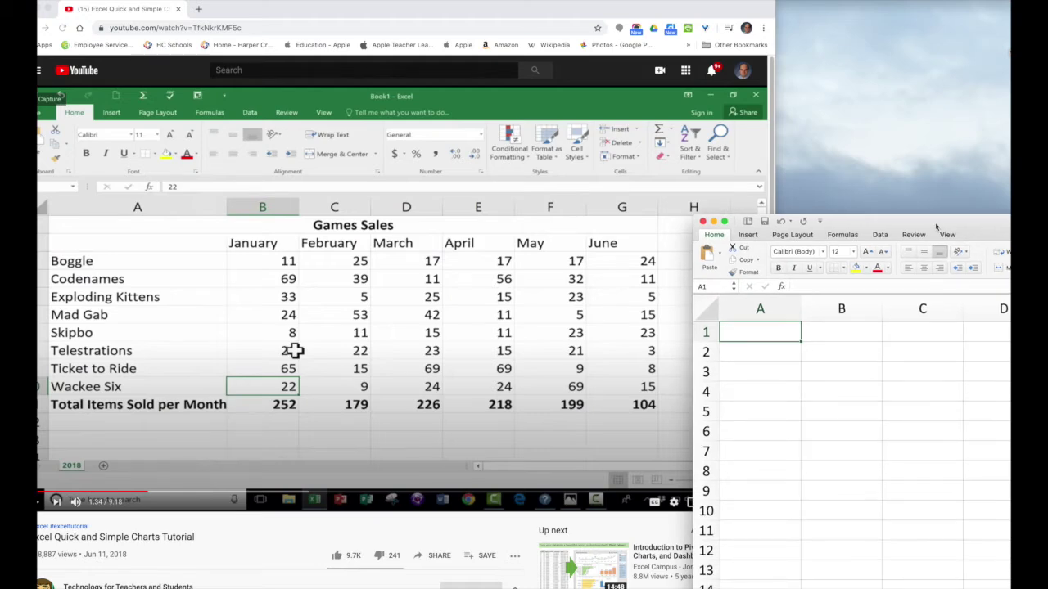
pyautogui.moveTo(936, 226); pyautogui.dragTo(934, 225)
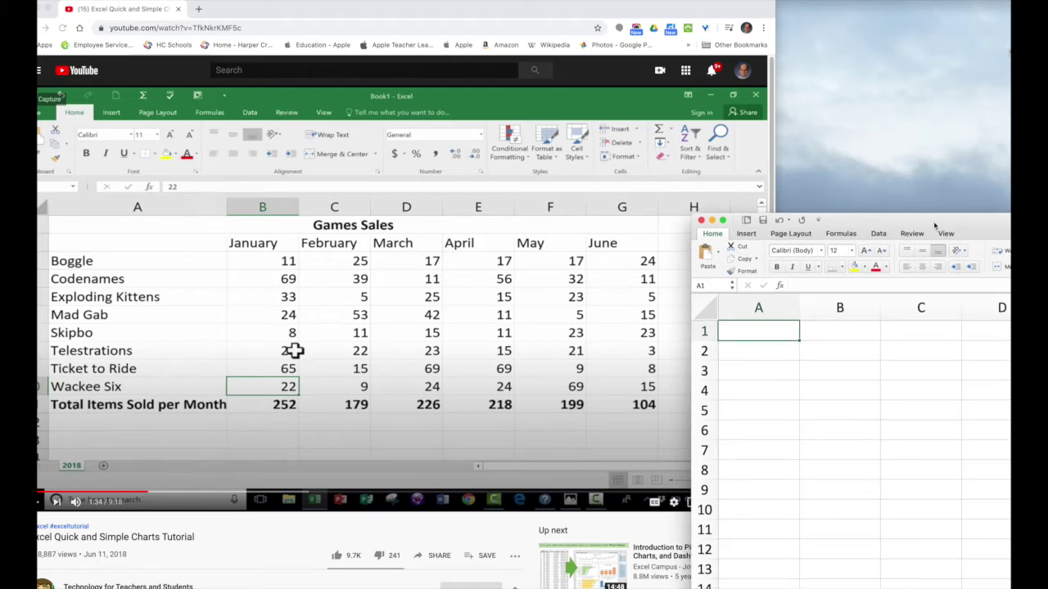
pyautogui.moveTo(934, 226); pyautogui.dragTo(930, 229)
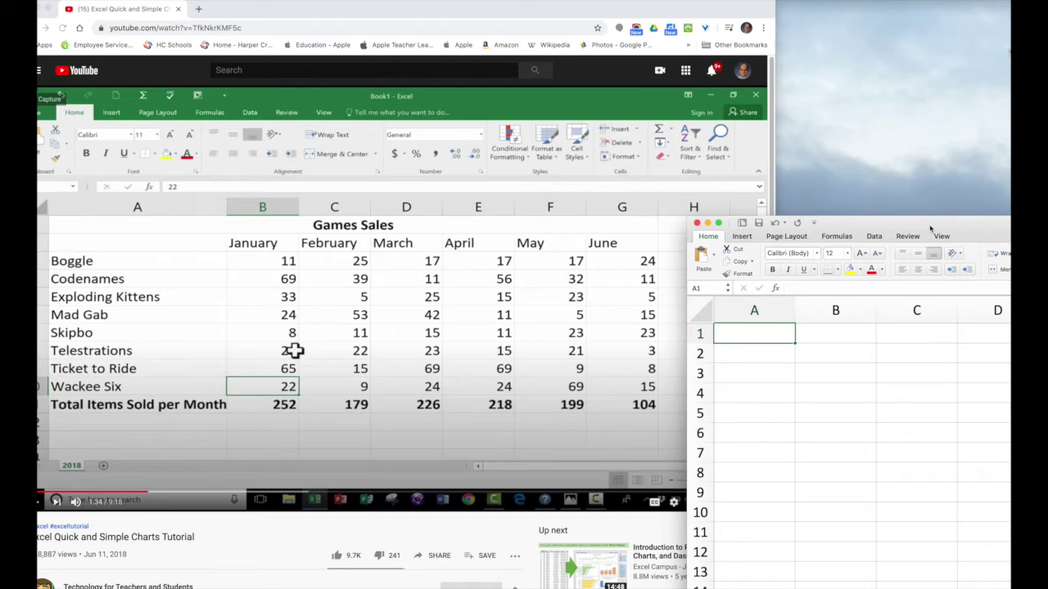
pyautogui.moveTo(930, 227); pyautogui.dragTo(907, 225)
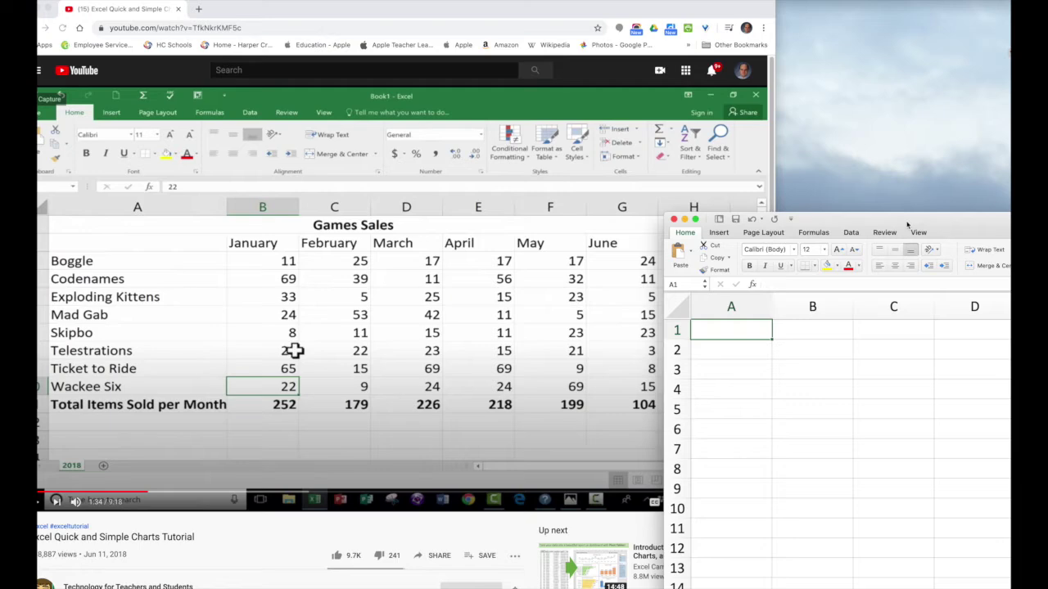
pyautogui.moveTo(907, 225); pyautogui.dragTo(536, 307)
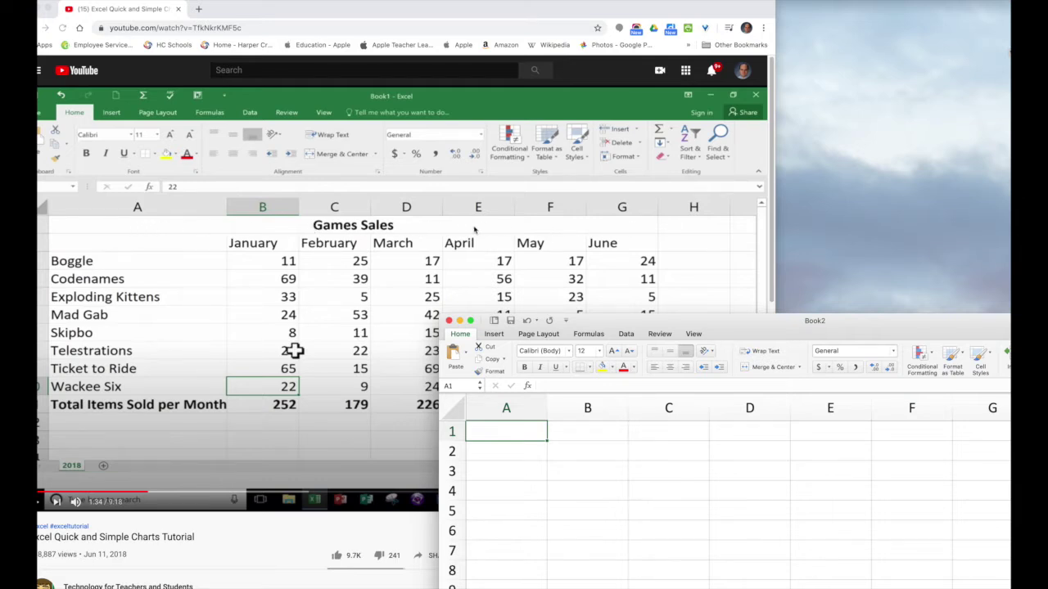
pyautogui.moveTo(758, 327); pyautogui.dragTo(537, 99)
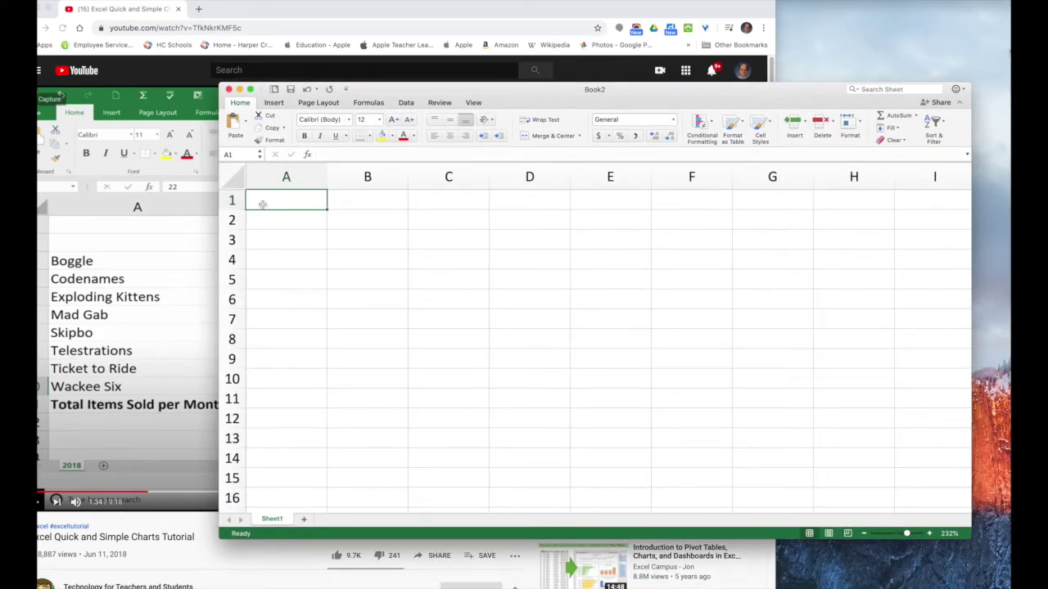
# Enter the title 'Game Sales' in cell A1
pyautogui.write('Game Sales')
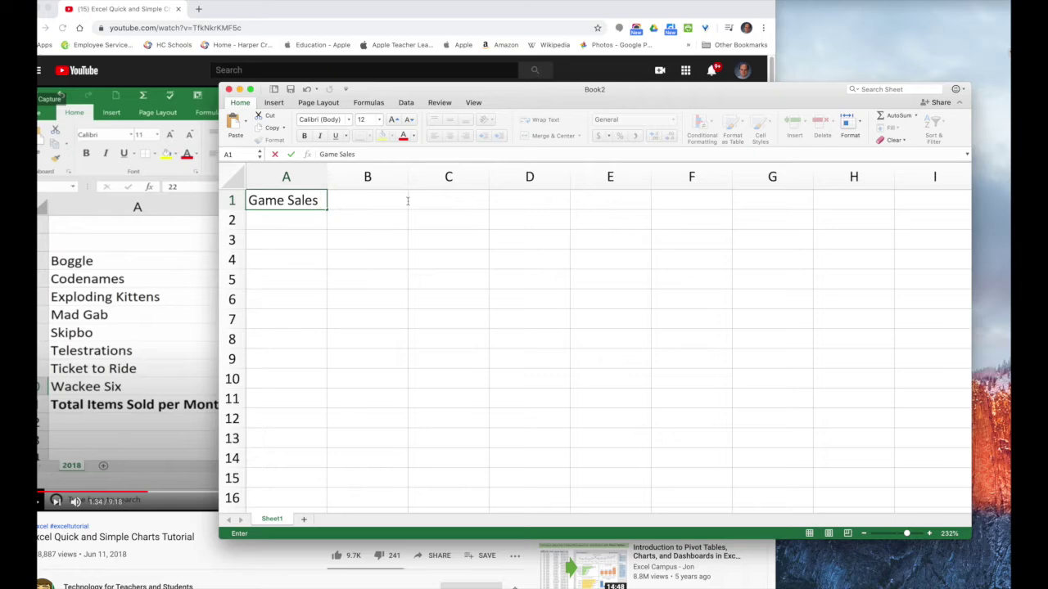
pyautogui.click(326, 226)
pyautogui.doubleClick(315, 200)
pyautogui.moveTo(314, 201); pyautogui.dragTo(332, 199)
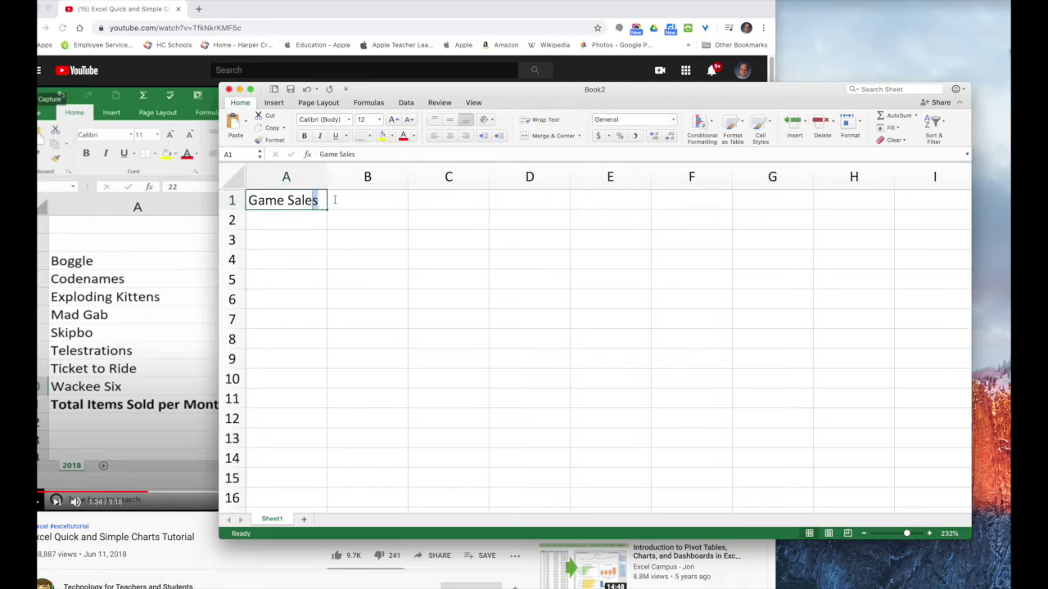
pyautogui.click(332, 198)
pyautogui.click(306, 234)
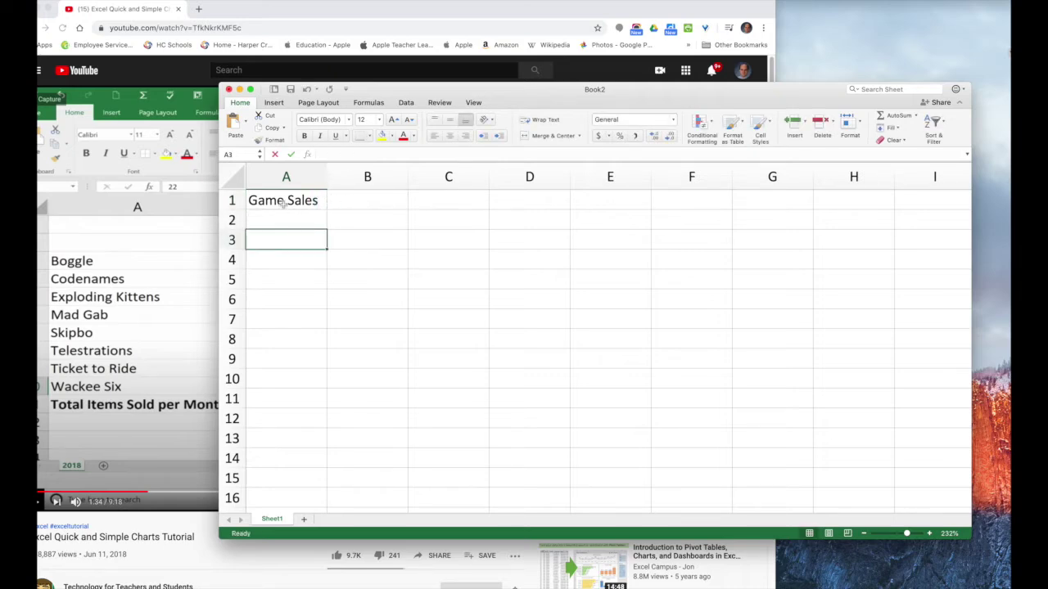
pyautogui.click(281, 220)
# Merge and center the title across A1:G1 and make it bold
pyautogui.moveTo(283, 203); pyautogui.dragTo(760, 202)
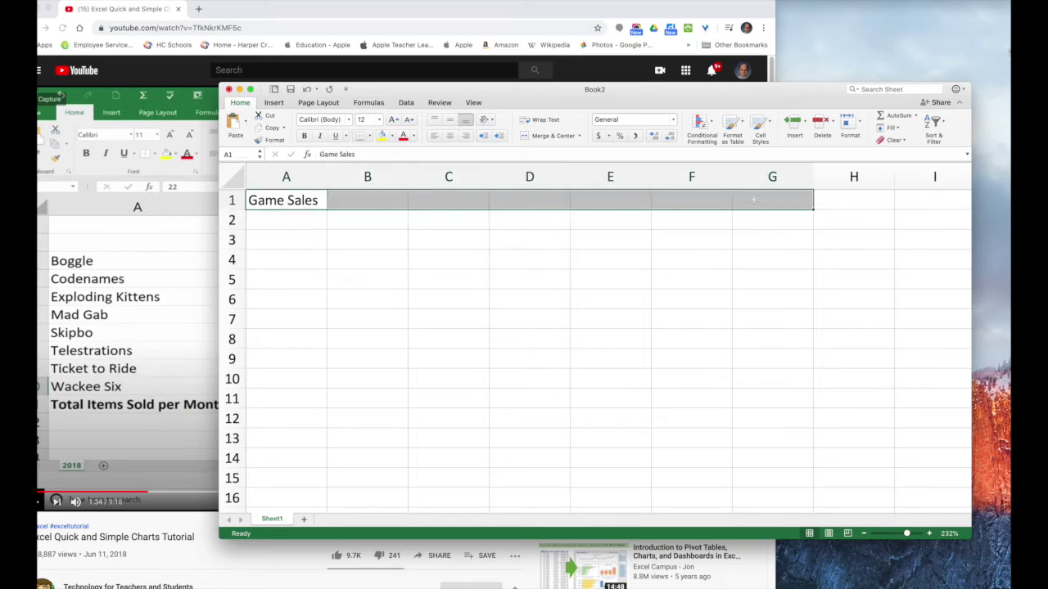
pyautogui.moveTo(661, 90); pyautogui.dragTo(672, 301)
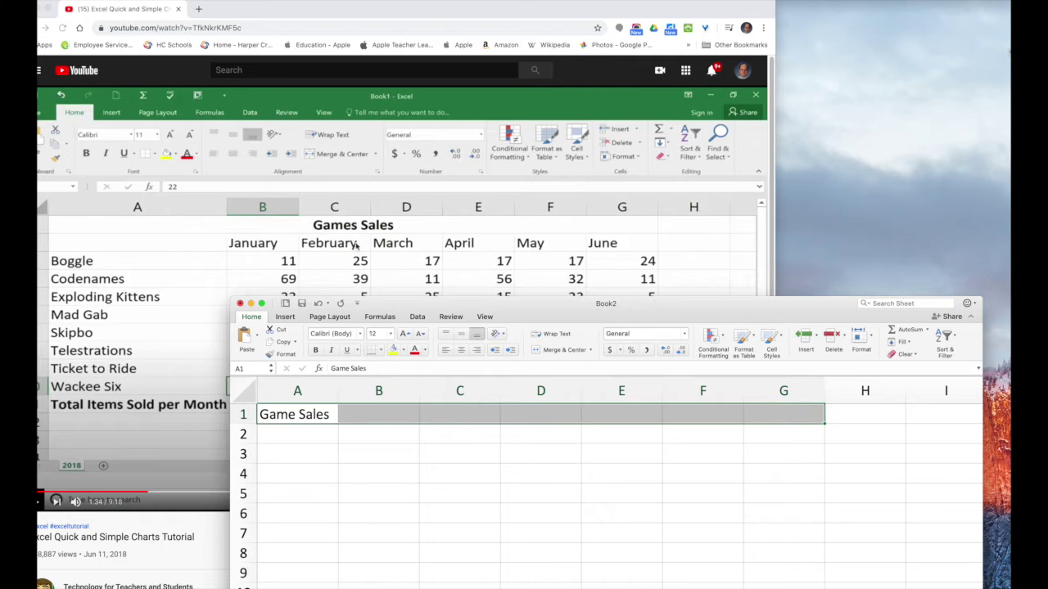
pyautogui.moveTo(705, 306); pyautogui.dragTo(695, 99)
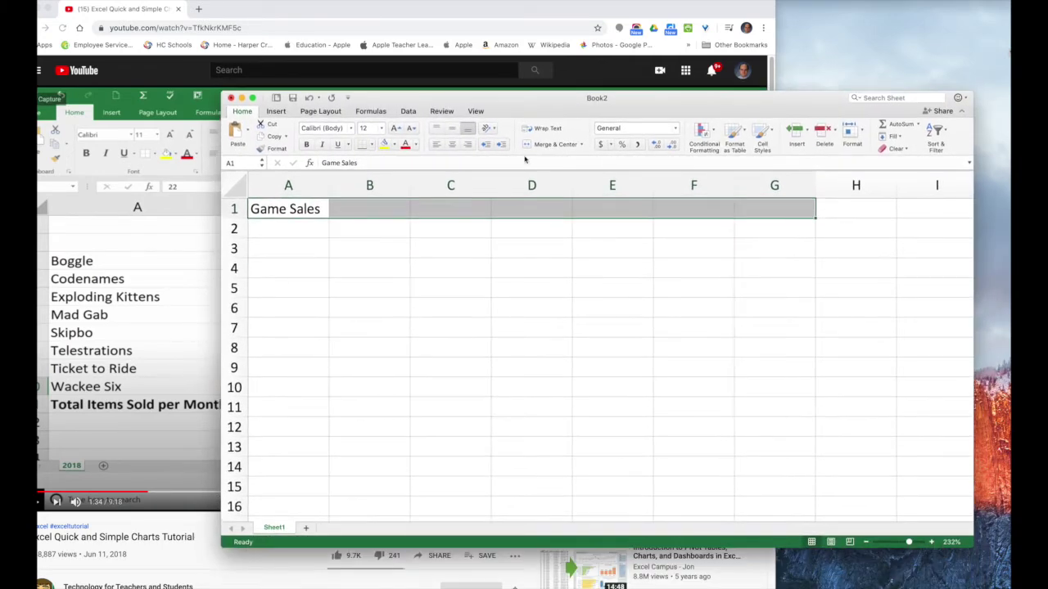
pyautogui.click(580, 145)
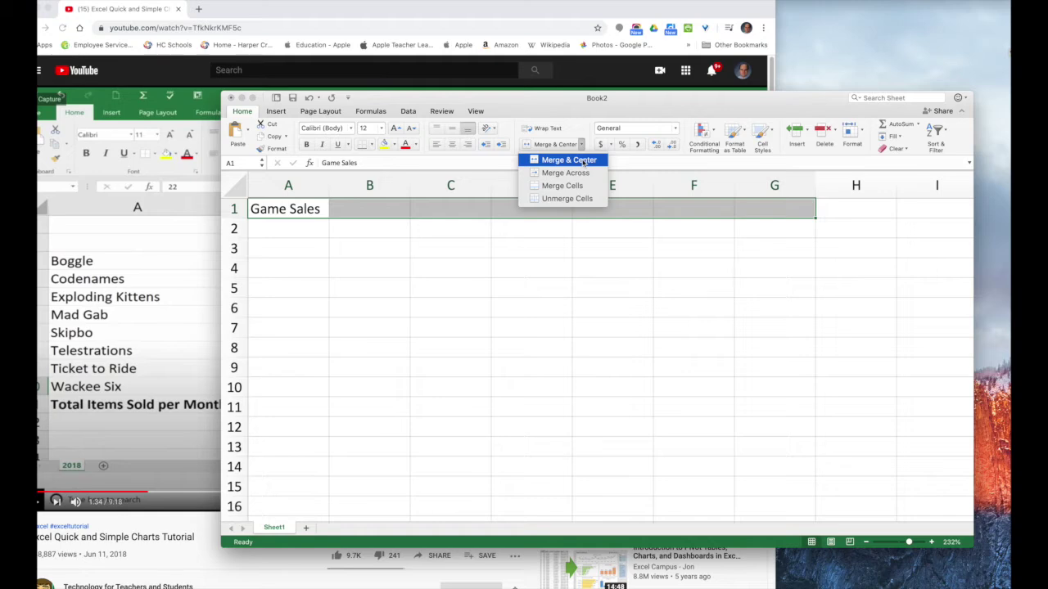
pyautogui.click(583, 161)
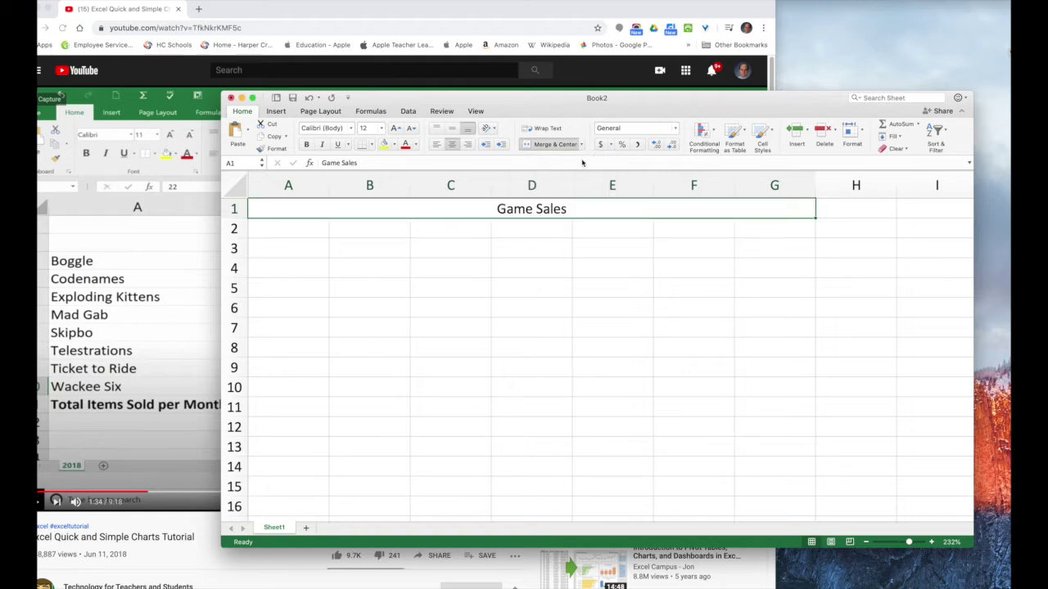
pyautogui.moveTo(532, 99)
pyautogui.mouseDown()
pyautogui.moveTo(591, 293)
pyautogui.moveTo(551, 192)
pyautogui.moveTo(532, 101)
pyautogui.mouseUp()
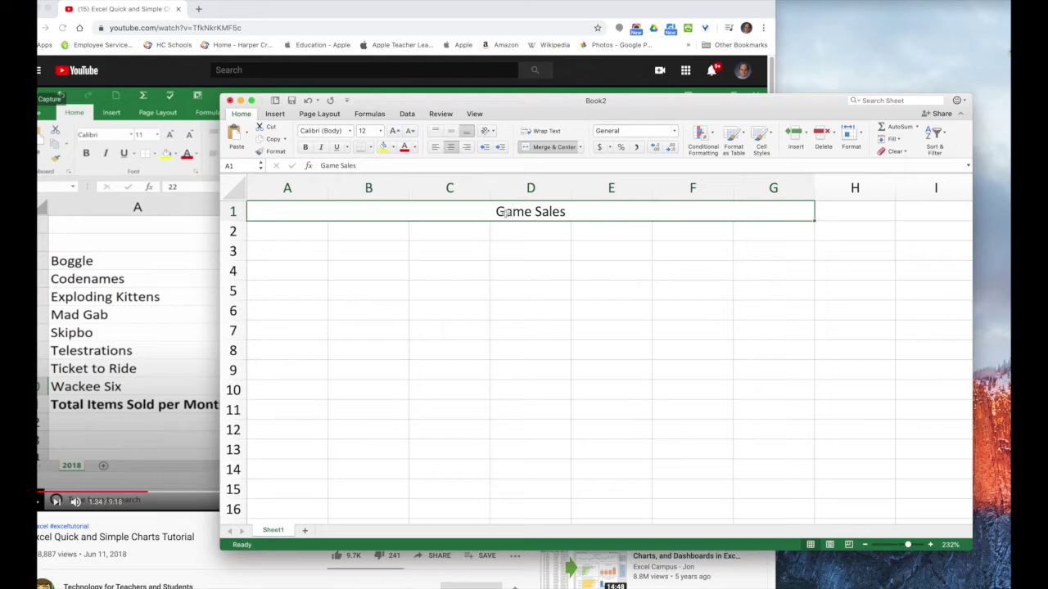
pyautogui.click(305, 147)
pyautogui.moveTo(521, 113); pyautogui.dragTo(550, 123)
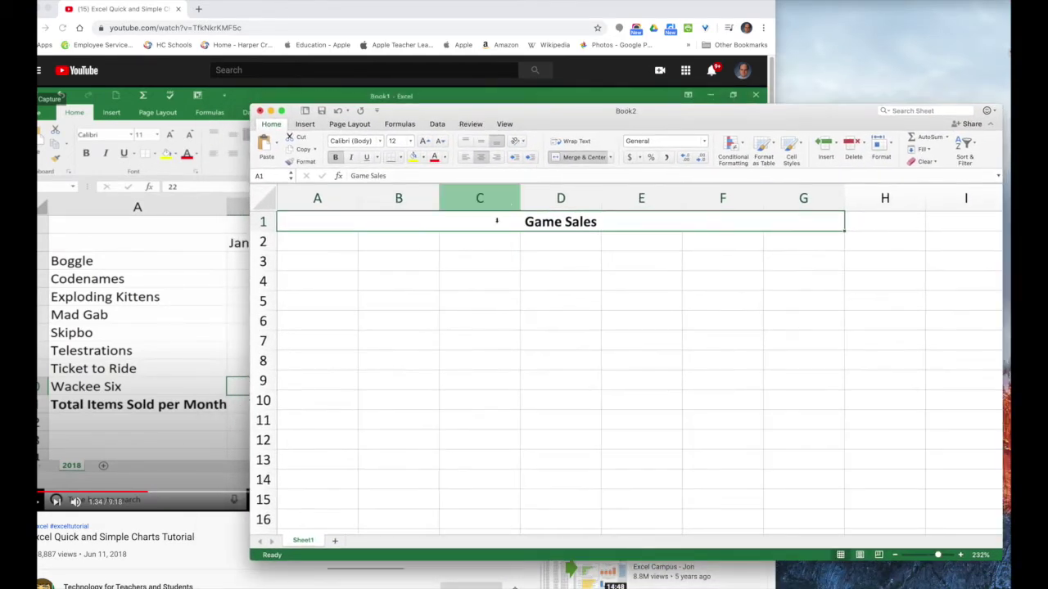
pyautogui.click(311, 246)
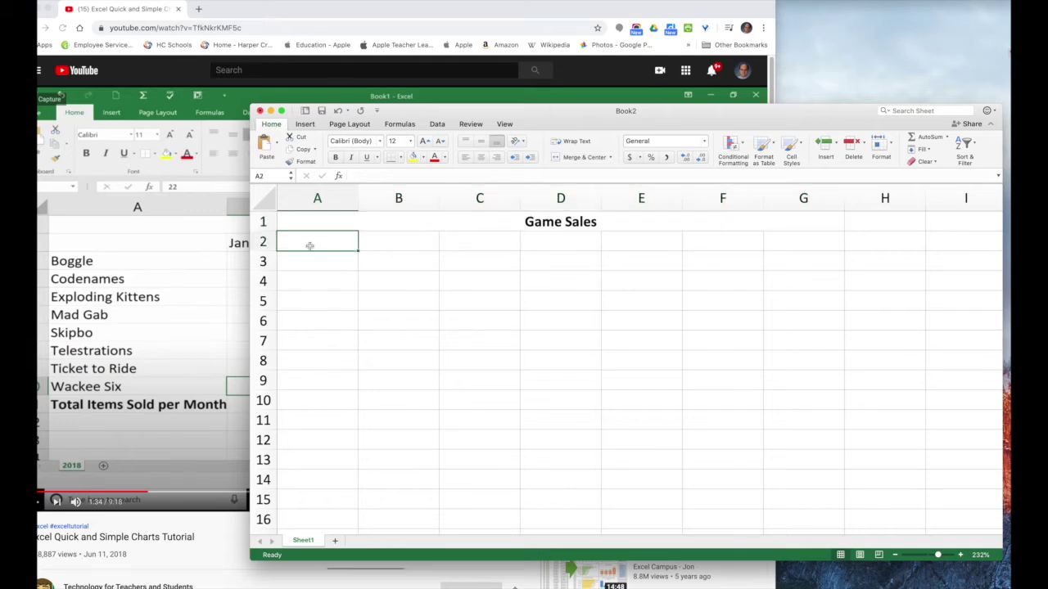
pyautogui.write('Boggle')
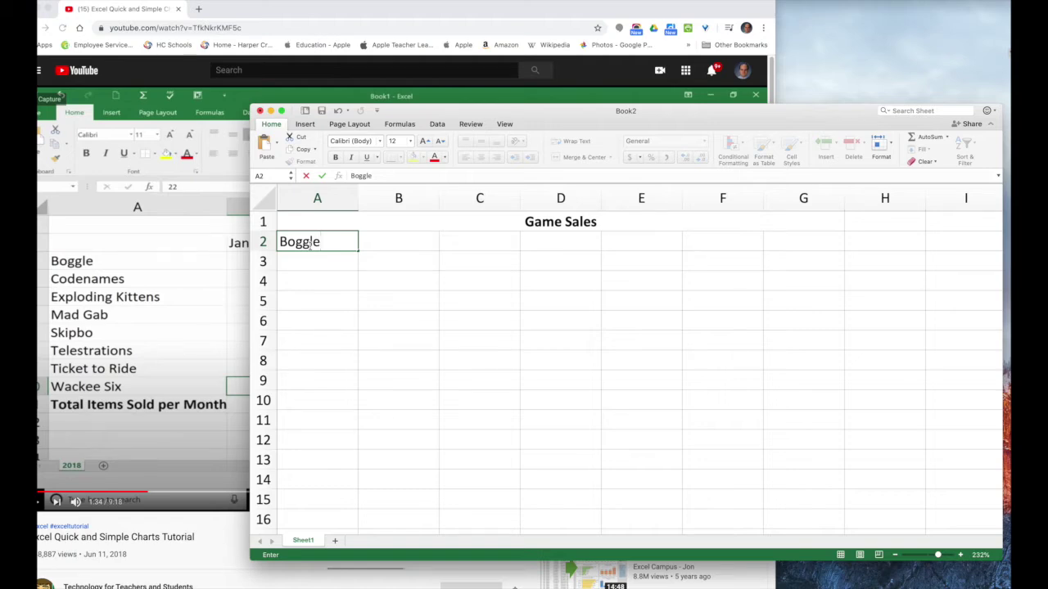
pyautogui.moveTo(566, 117); pyautogui.dragTo(902, 189)
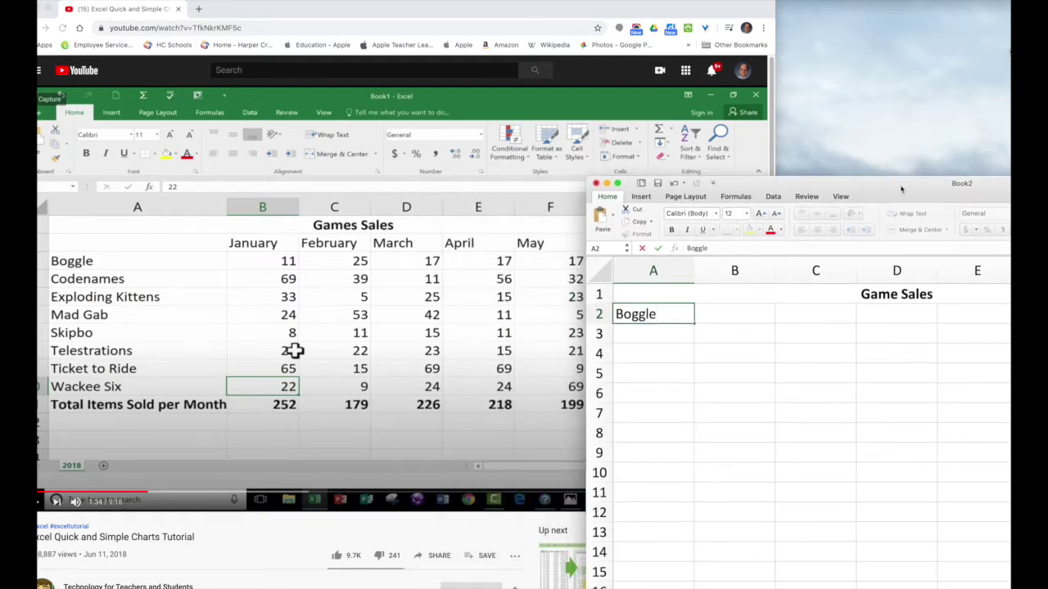
pyautogui.moveTo(901, 189); pyautogui.dragTo(901, 189)
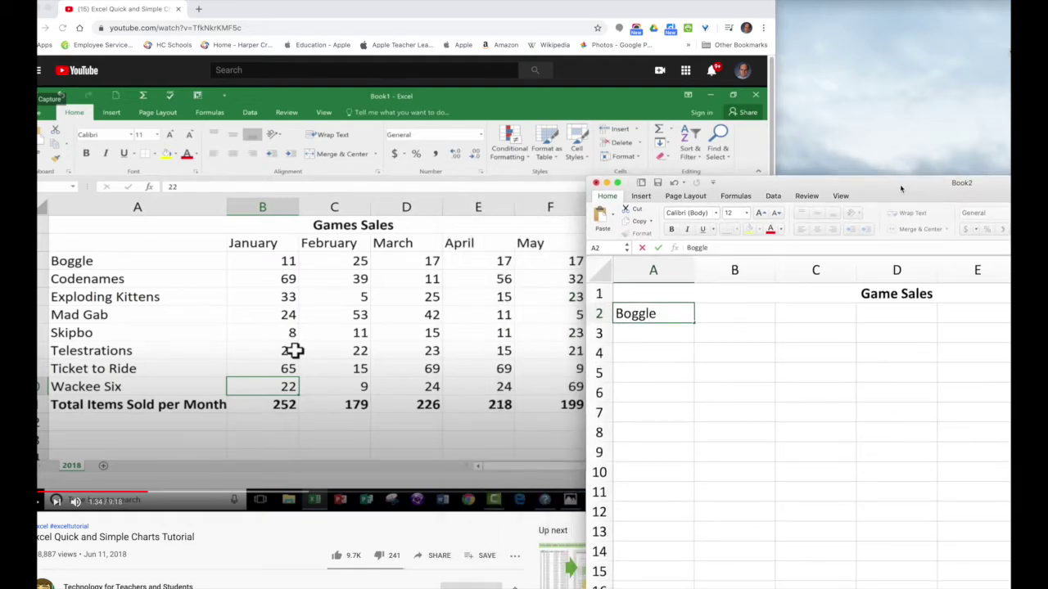
pyautogui.doubleClick(900, 185)
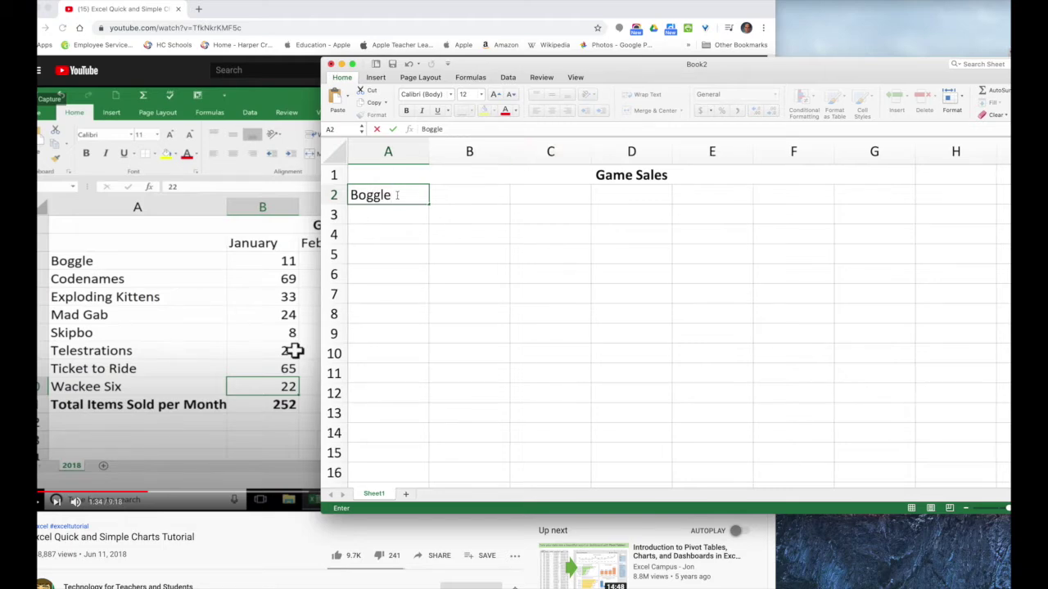
pyautogui.moveTo(397, 195); pyautogui.dragTo(349, 195)
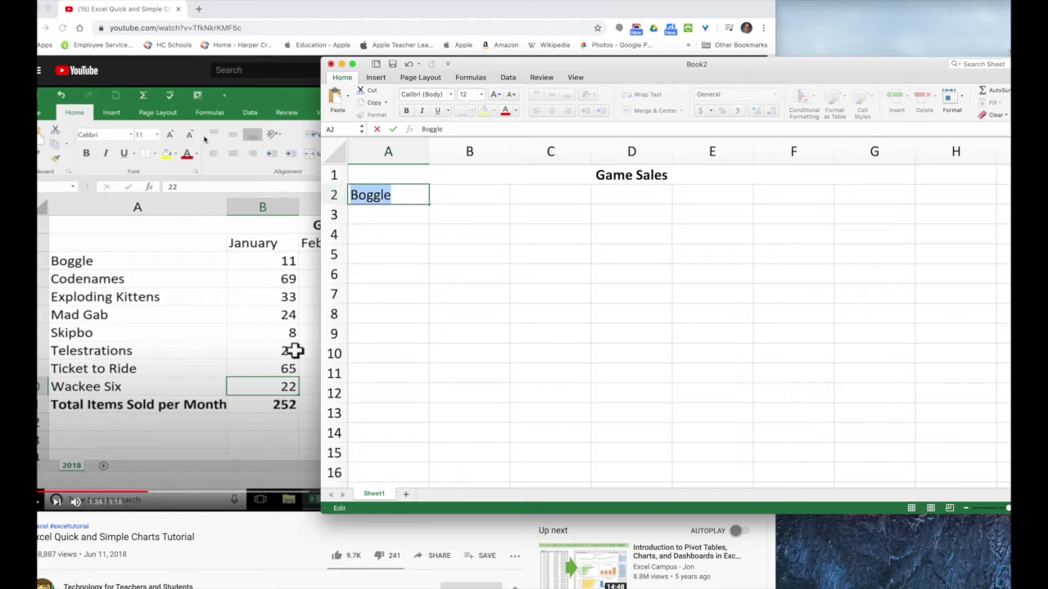
pyautogui.click(17, 0)
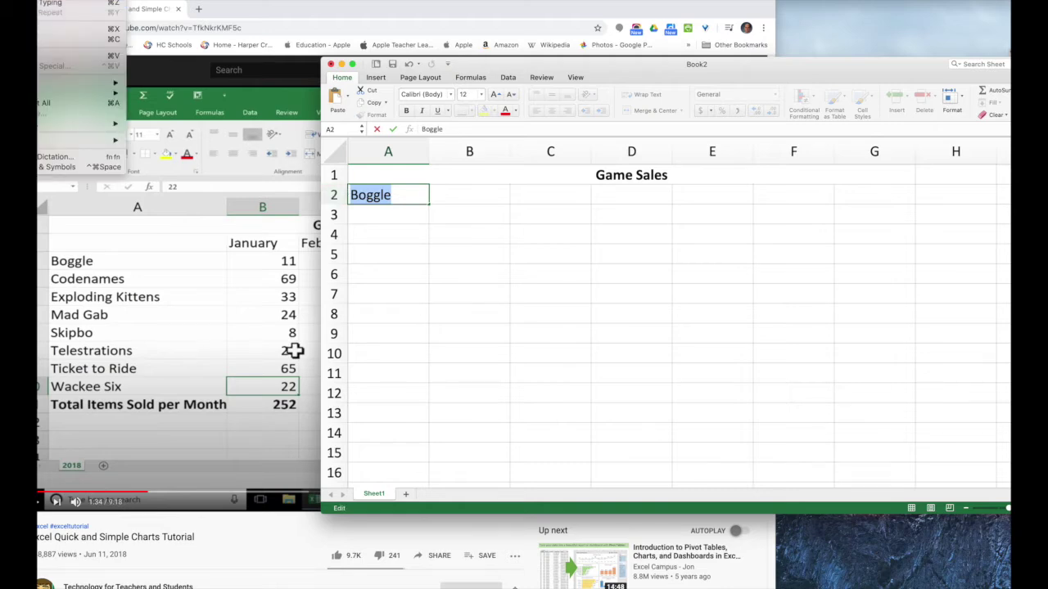
pyautogui.moveTo(98, 92)
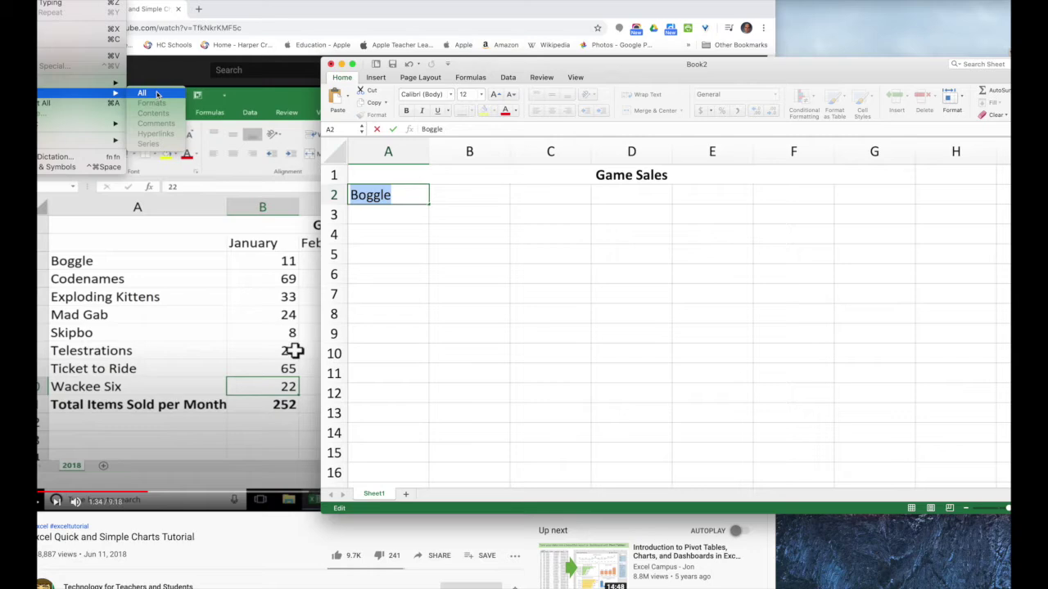
pyautogui.click(158, 95)
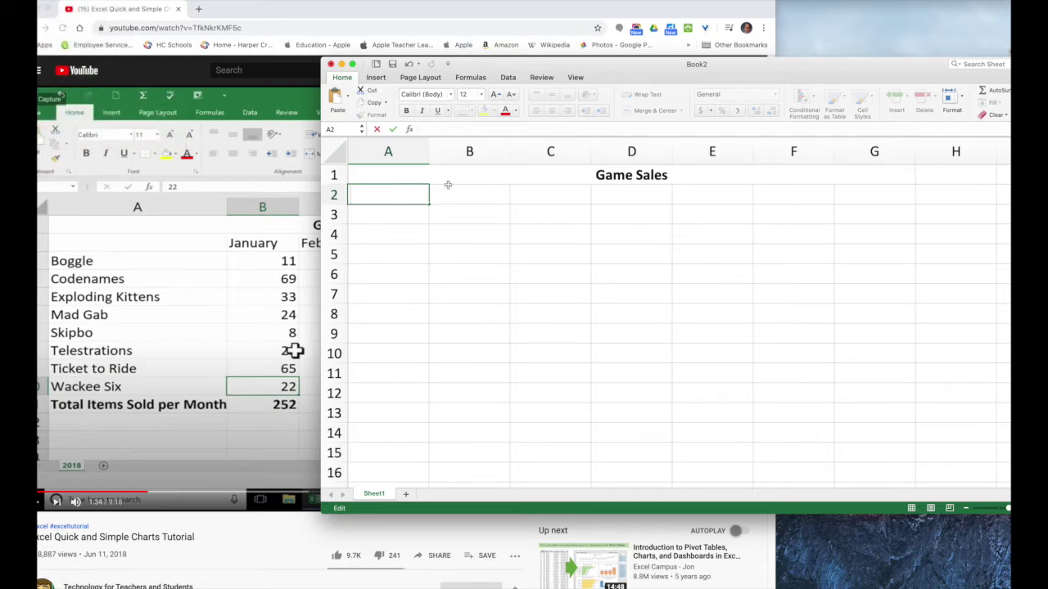
pyautogui.click(363, 217)
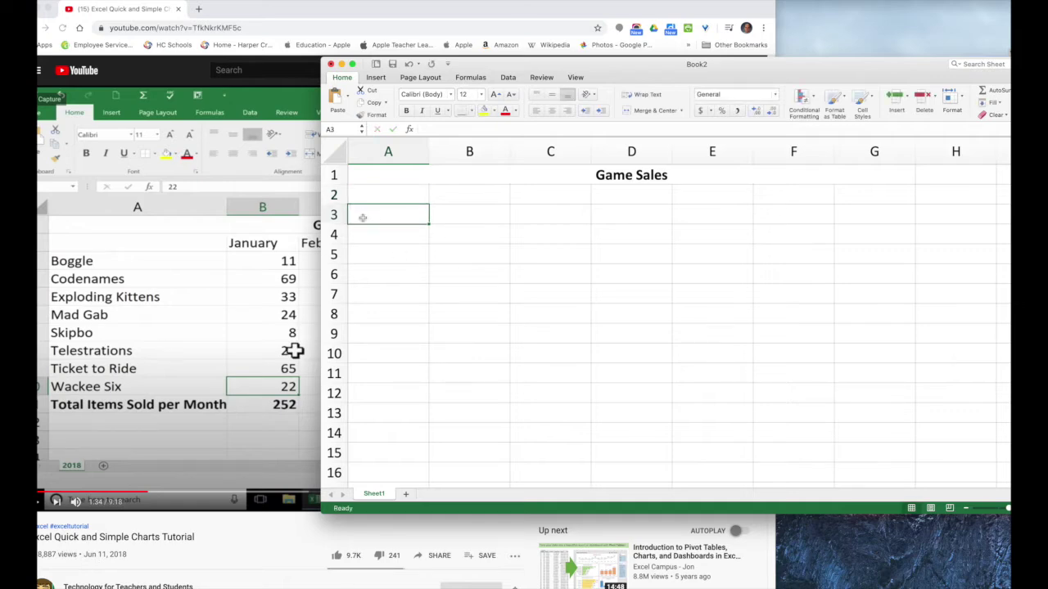
# Enter Boggle, Codenames and Exploding Kittens in A3:A5, correcting the 'Explaoding' typo
pyautogui.write('Boggle')
pyautogui.press('Return')
pyautogui.write('Codenames')
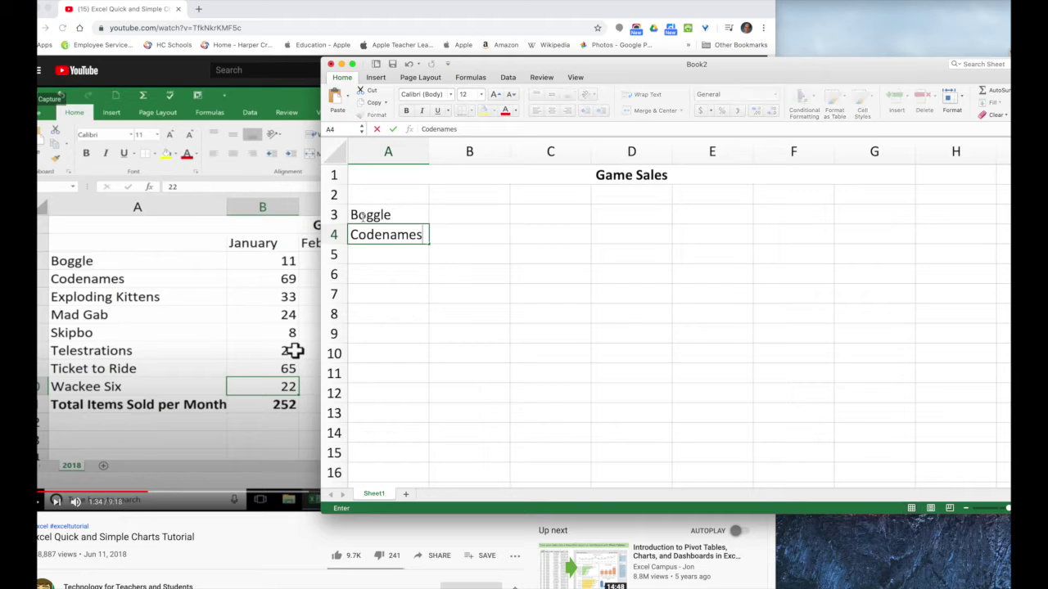
pyautogui.press('Return')
pyautogui.write('E')
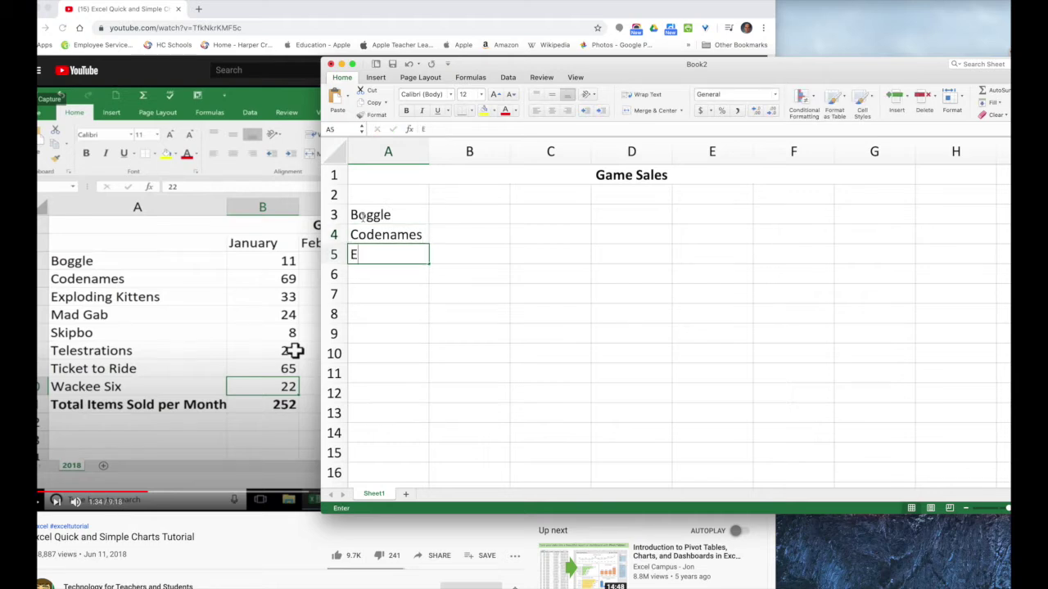
pyautogui.write('xplaoding ')
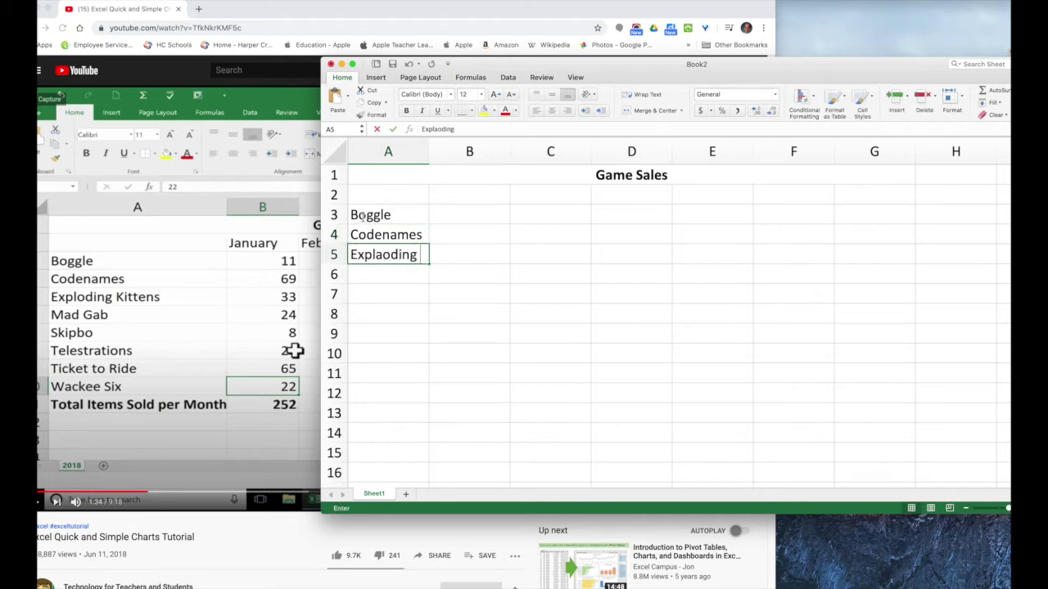
pyautogui.write('Kittens')
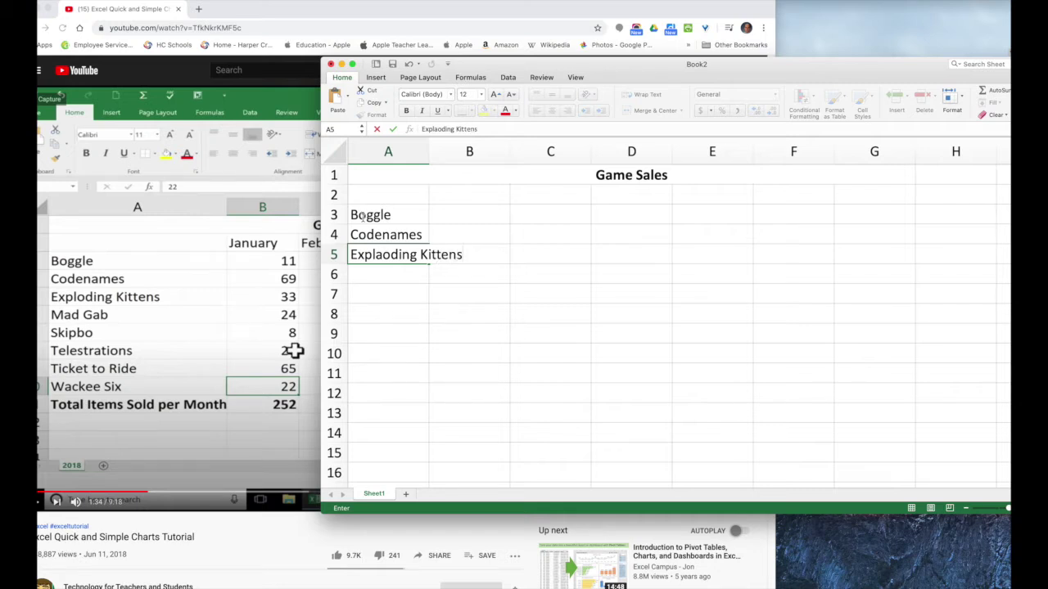
pyautogui.press('Return')
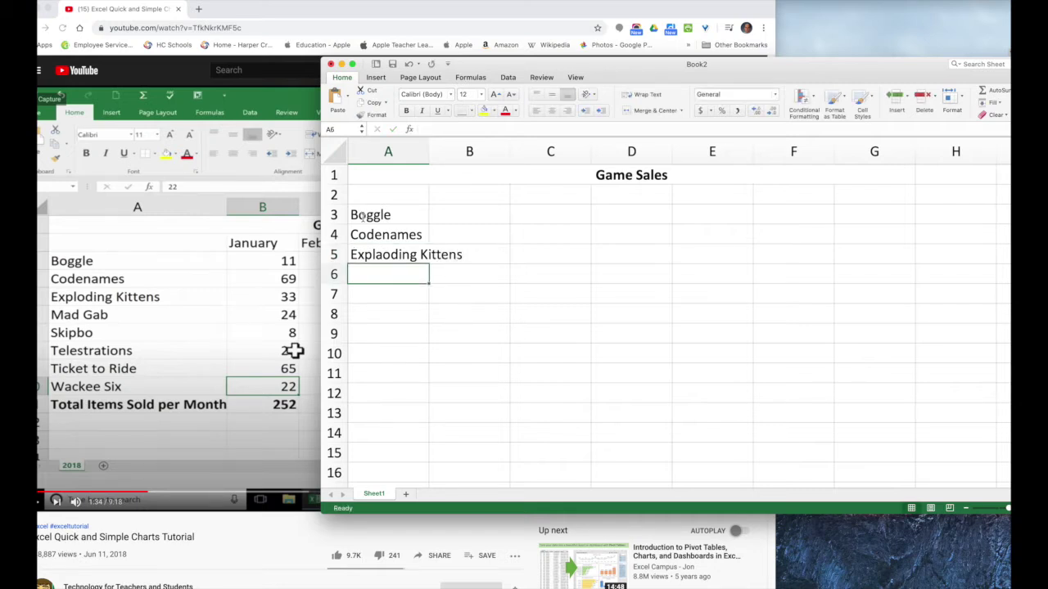
pyautogui.doubleClick(382, 255)
pyautogui.press('BackSpace')
pyautogui.press('Return')
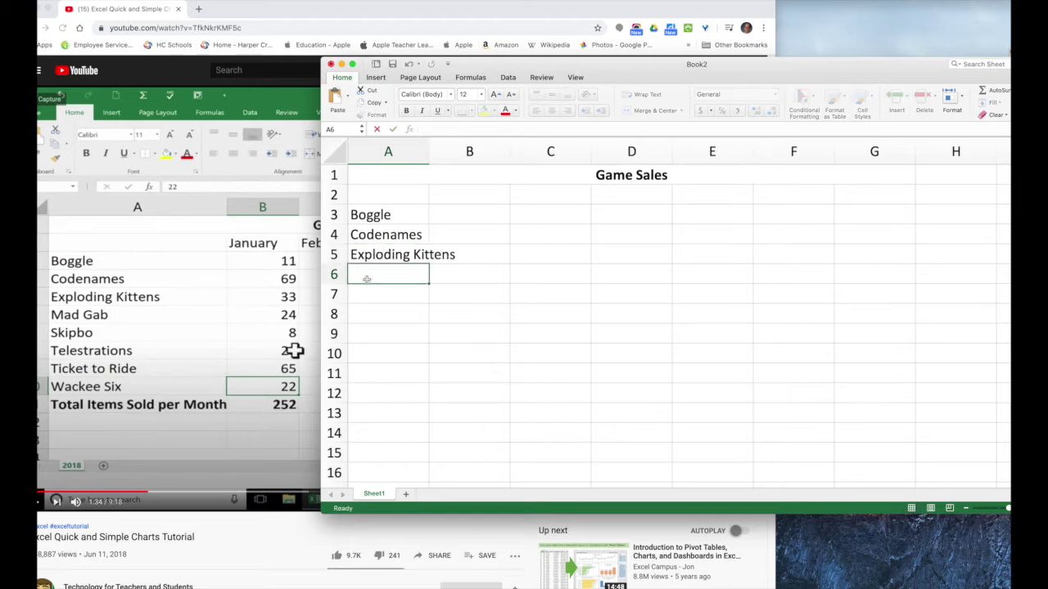
# Enter Mad Gab, Skipbo, Telestrations, Ticket to Ride and Wackee Six in A6:A10
pyautogui.write('Mad Gab')
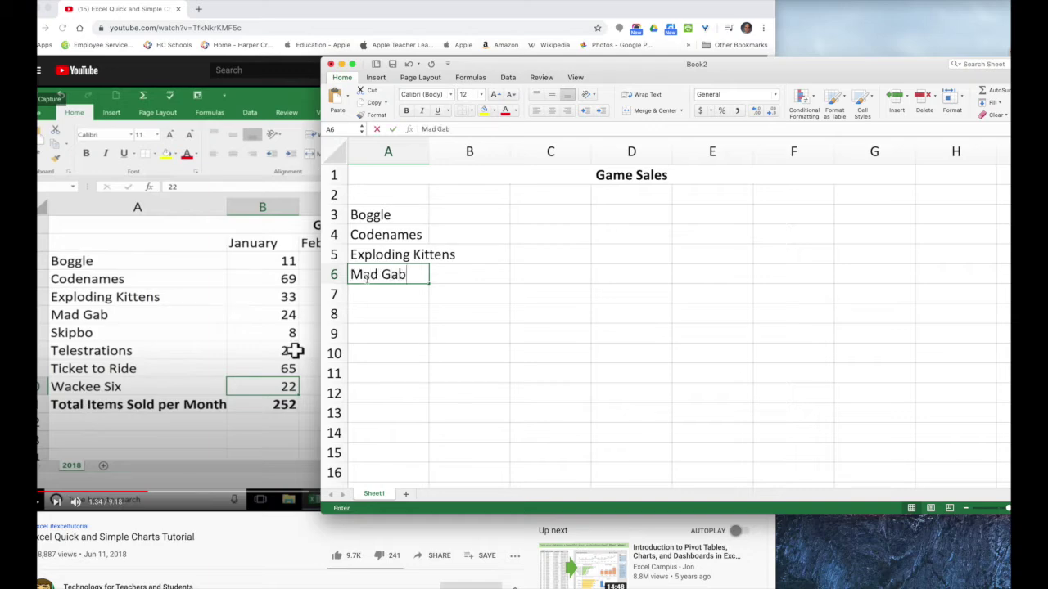
pyautogui.click(371, 295)
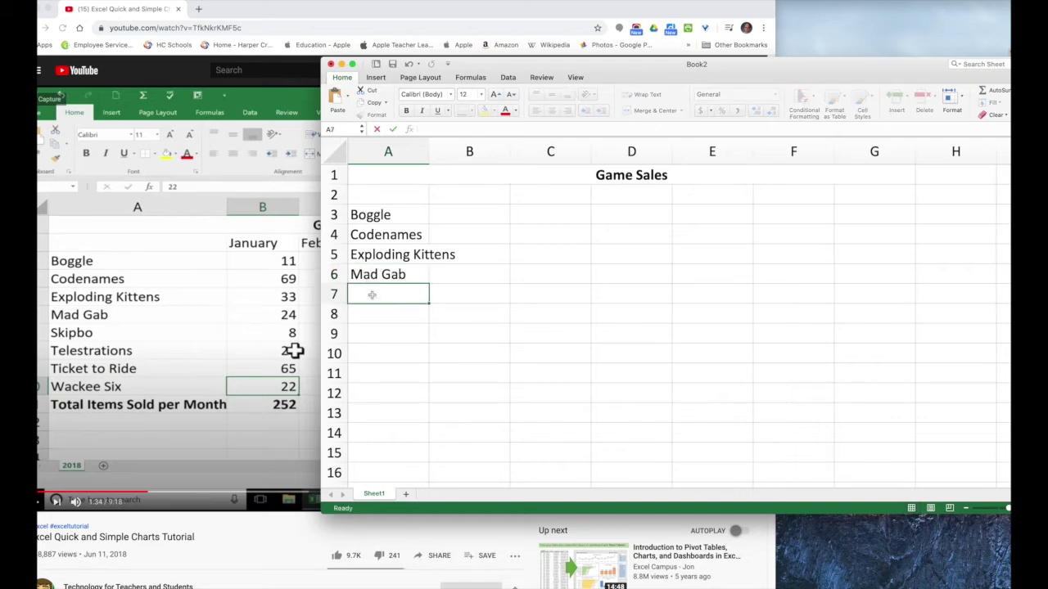
pyautogui.write('Skipbo')
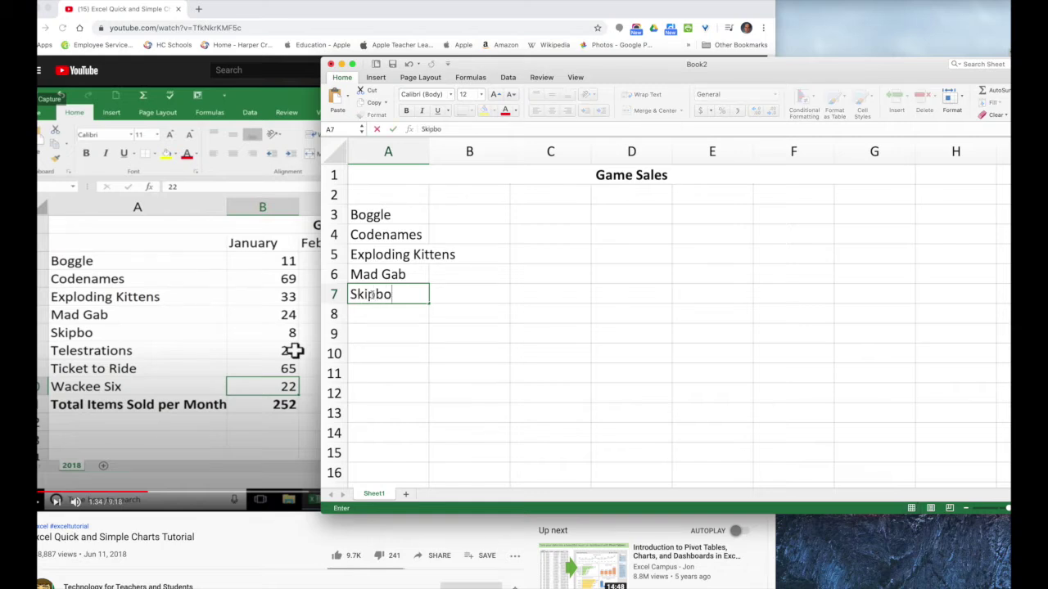
pyautogui.press('Return')
pyautogui.write('Telestrations')
pyautogui.press('Return')
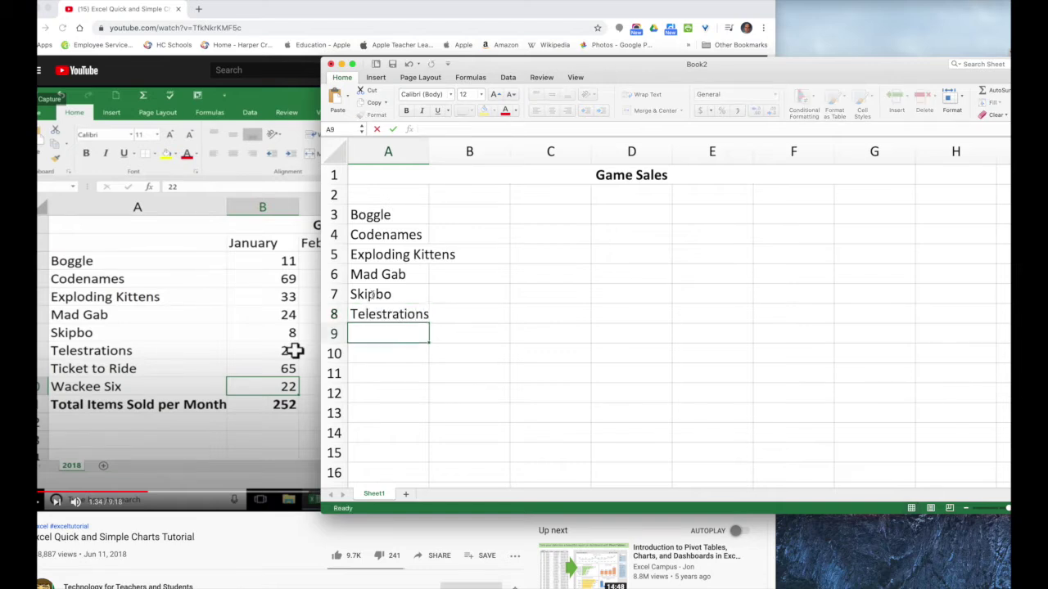
pyautogui.write('Ticket to Ride')
pyautogui.press('Return')
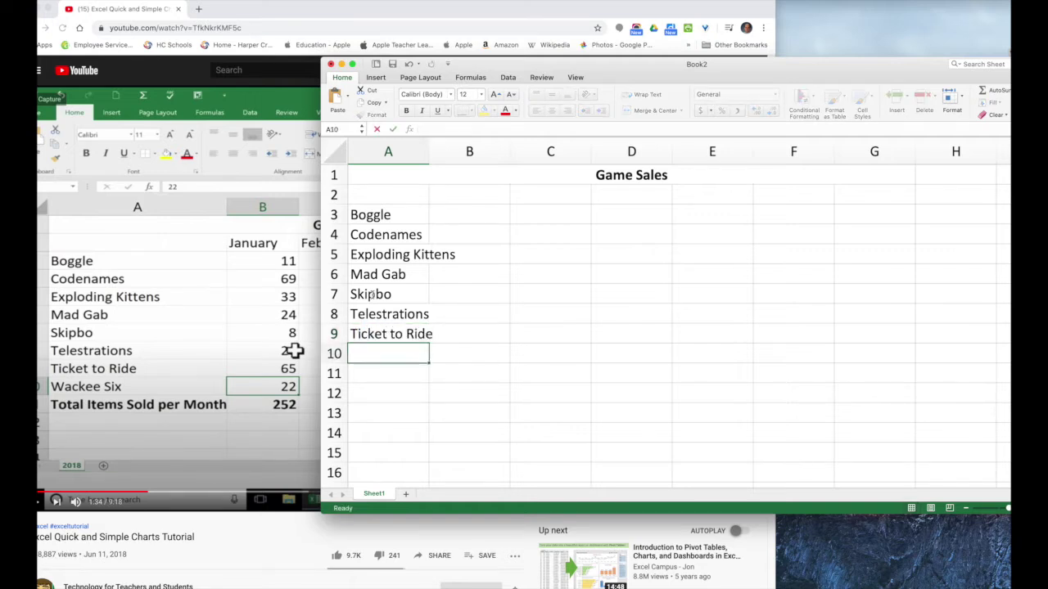
pyautogui.write('Wackee Six')
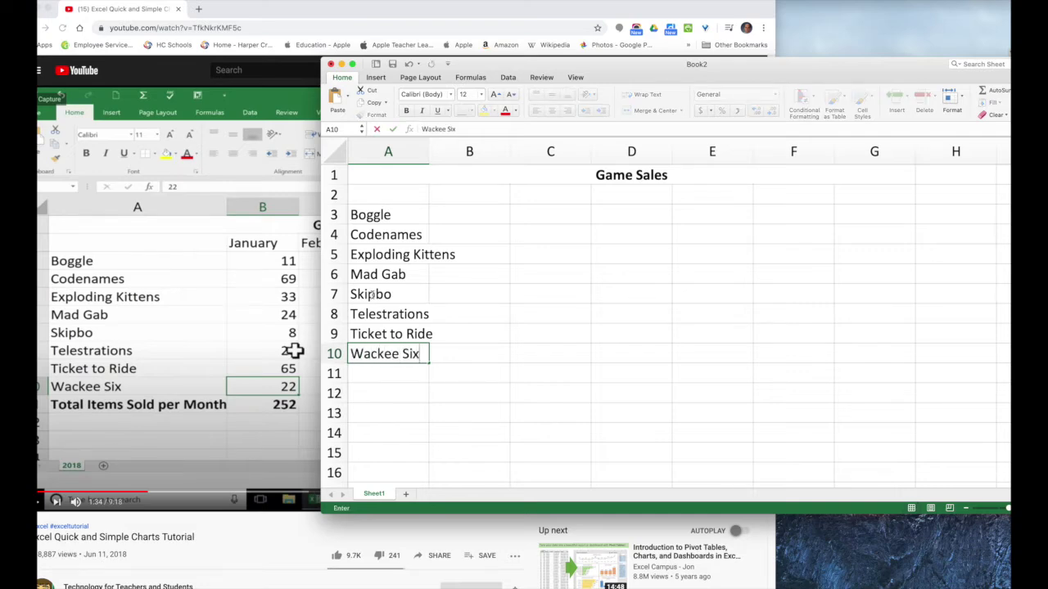
pyautogui.press('Return')
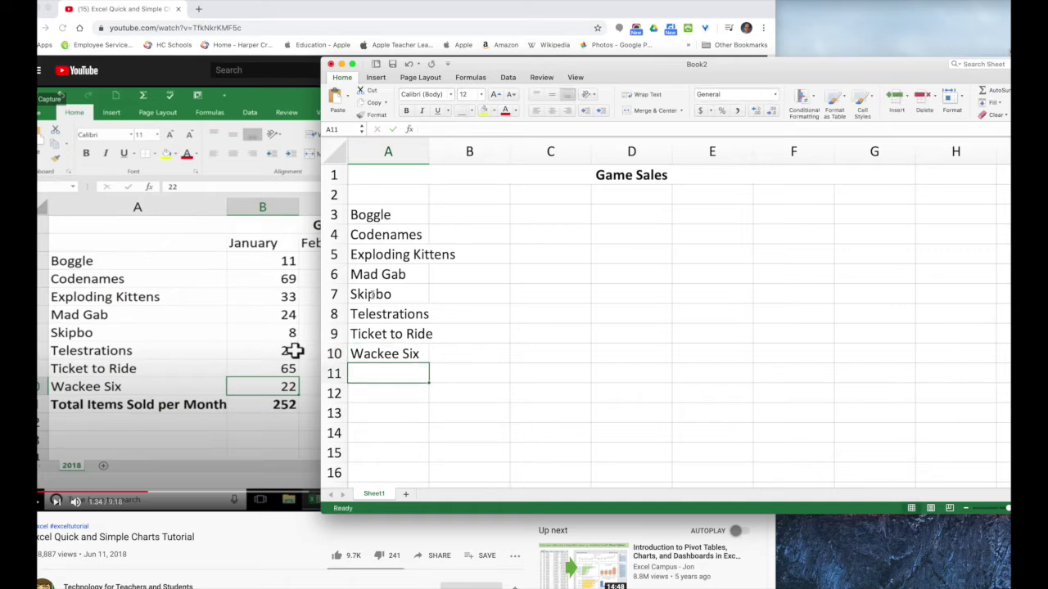
# Add 'Total Items Sold per Month' in A11 and widen column A to fit
pyautogui.write('Total Items Sold per month')
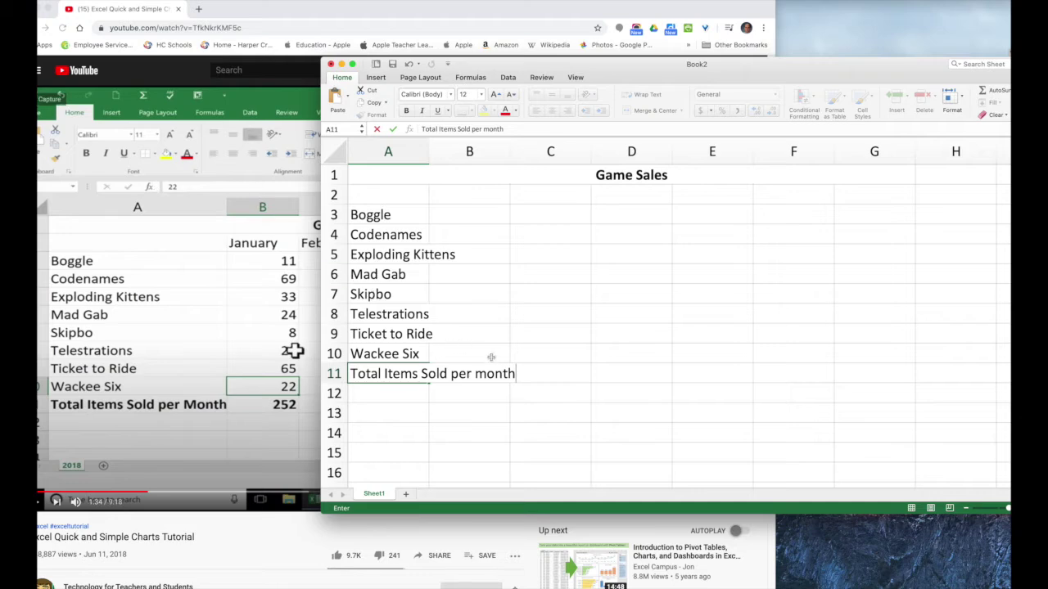
pyautogui.click(469, 376)
pyautogui.moveTo(486, 376); pyautogui.dragTo(479, 377)
pyautogui.write('M')
pyautogui.click(478, 421)
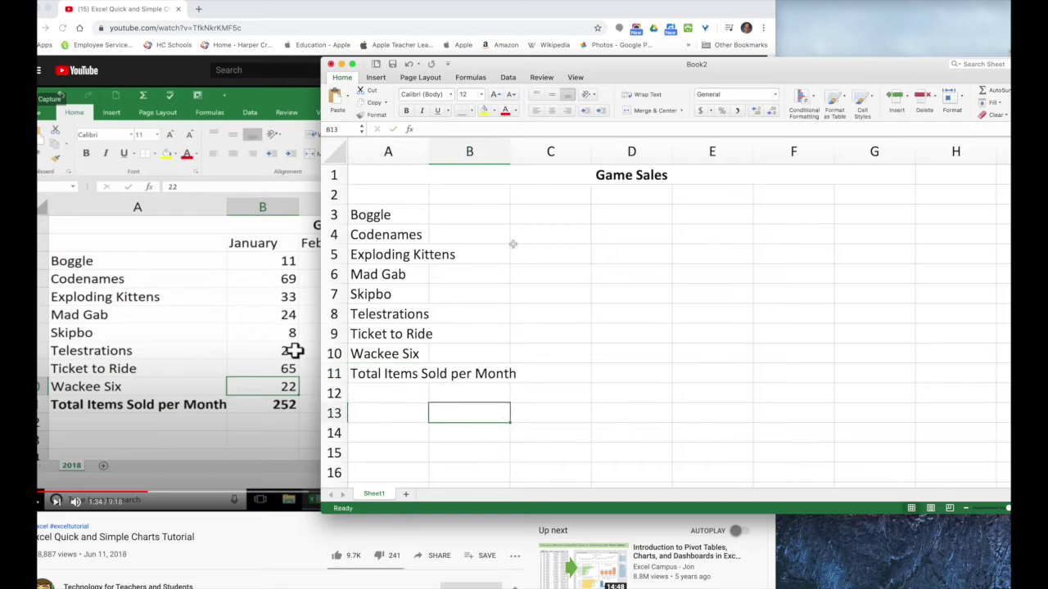
pyautogui.moveTo(501, 67); pyautogui.dragTo(409, 70)
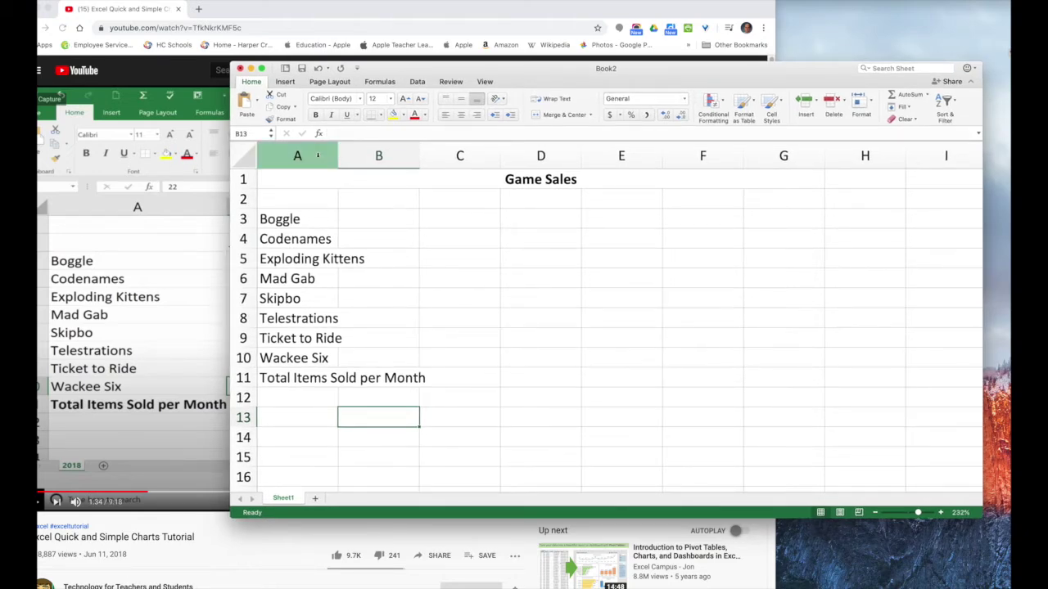
pyautogui.moveTo(336, 156); pyautogui.dragTo(430, 166)
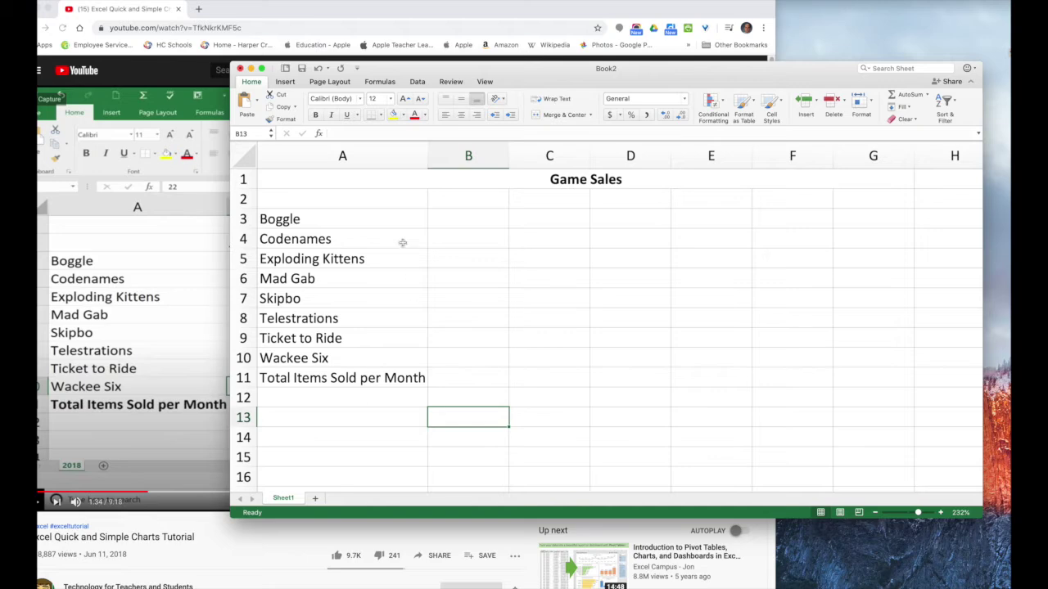
pyautogui.moveTo(452, 75); pyautogui.dragTo(383, 90)
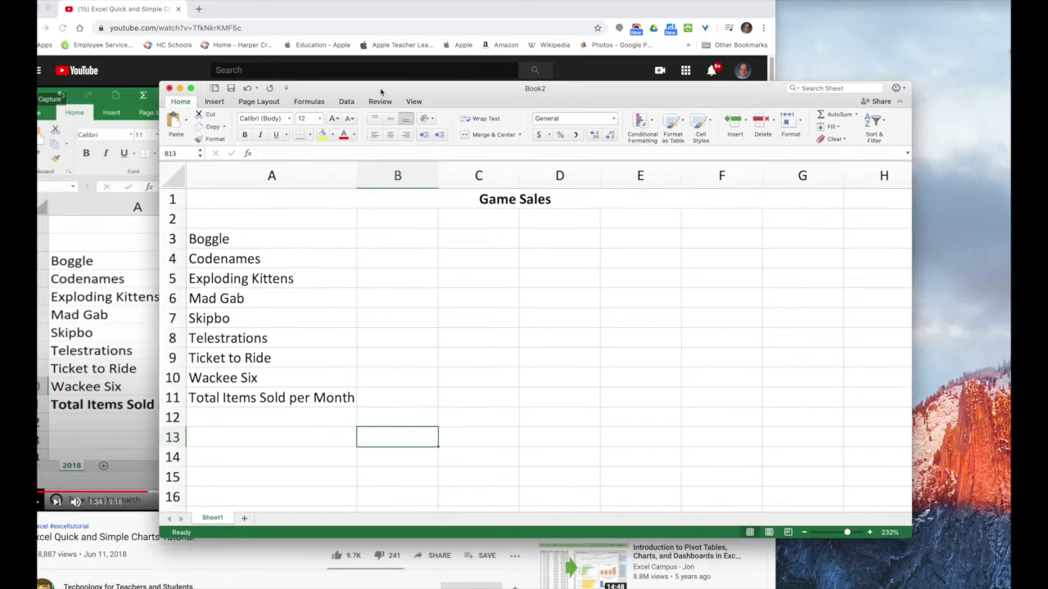
# Type January in B2 and AutoFill the month headings through June in G2
pyautogui.click(396, 222)
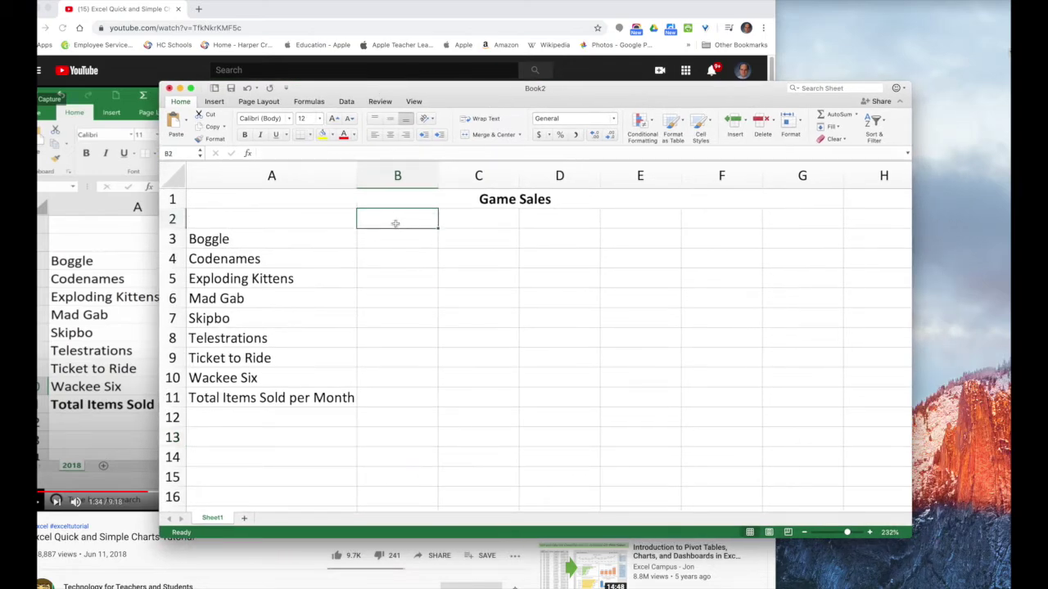
pyautogui.write('January')
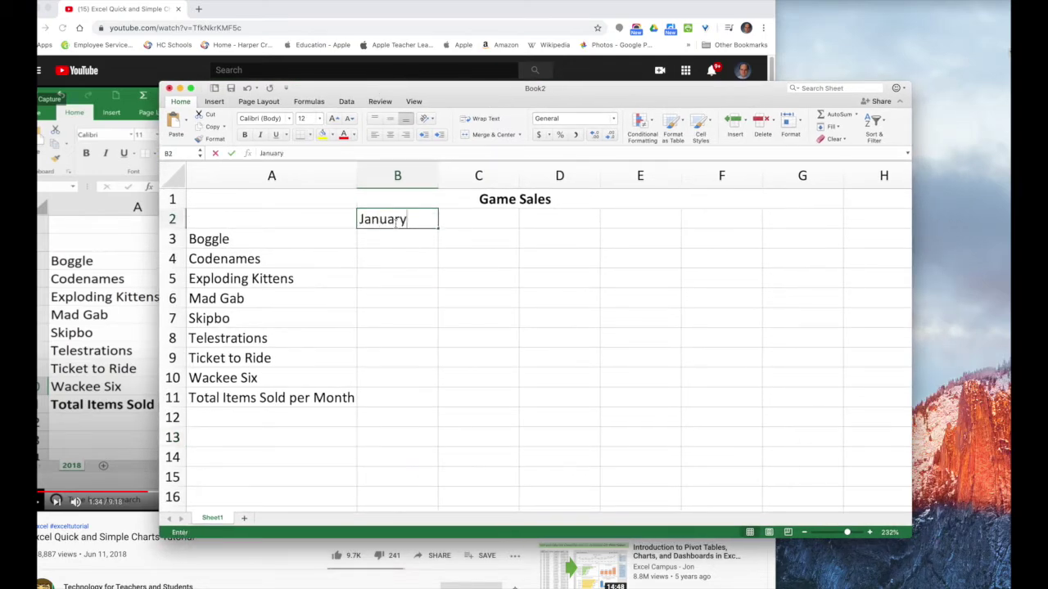
pyautogui.moveTo(438, 227); pyautogui.dragTo(807, 233)
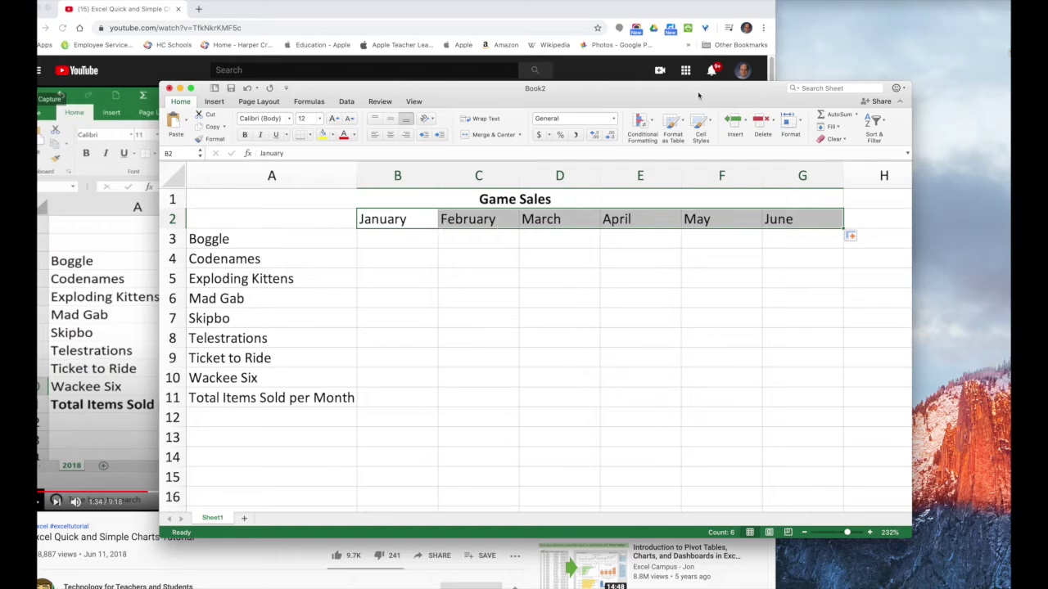
pyautogui.moveTo(519, 89); pyautogui.dragTo(616, 132)
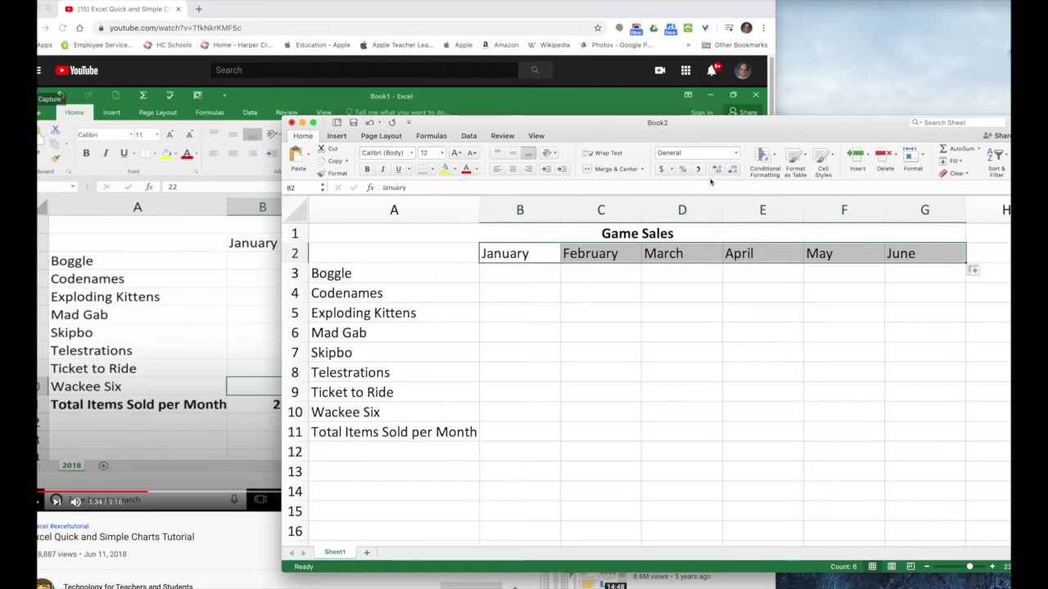
# Move the Book2 window aside to reveal the line graph tutorial video
pyautogui.moveTo(595, 137); pyautogui.dragTo(415, 99)
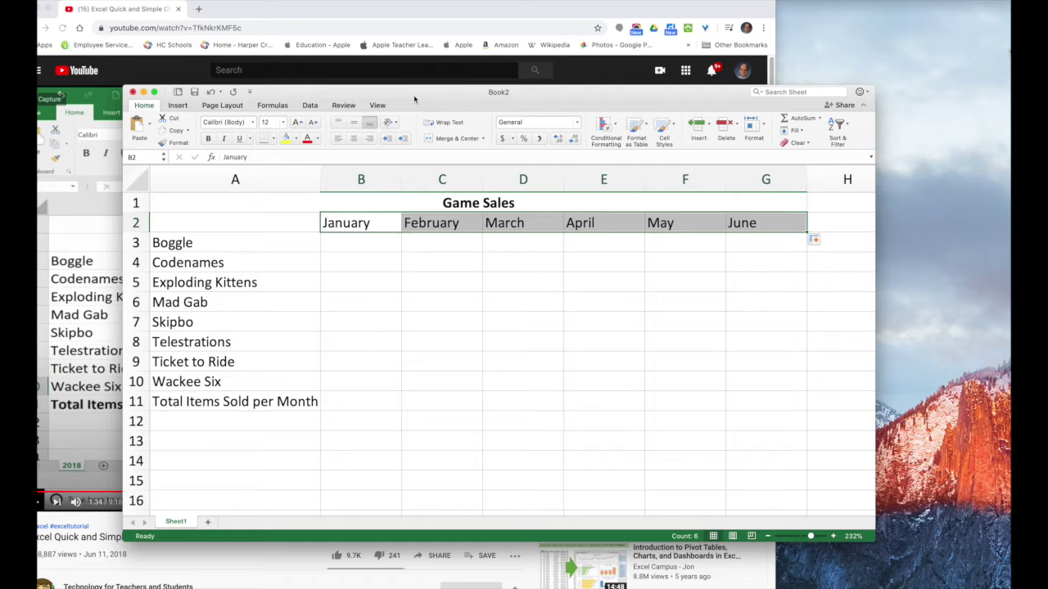
pyautogui.moveTo(415, 99)
pyautogui.mouseDown()
pyautogui.moveTo(649, 115)
pyautogui.moveTo(397, 103)
pyautogui.mouseUp()
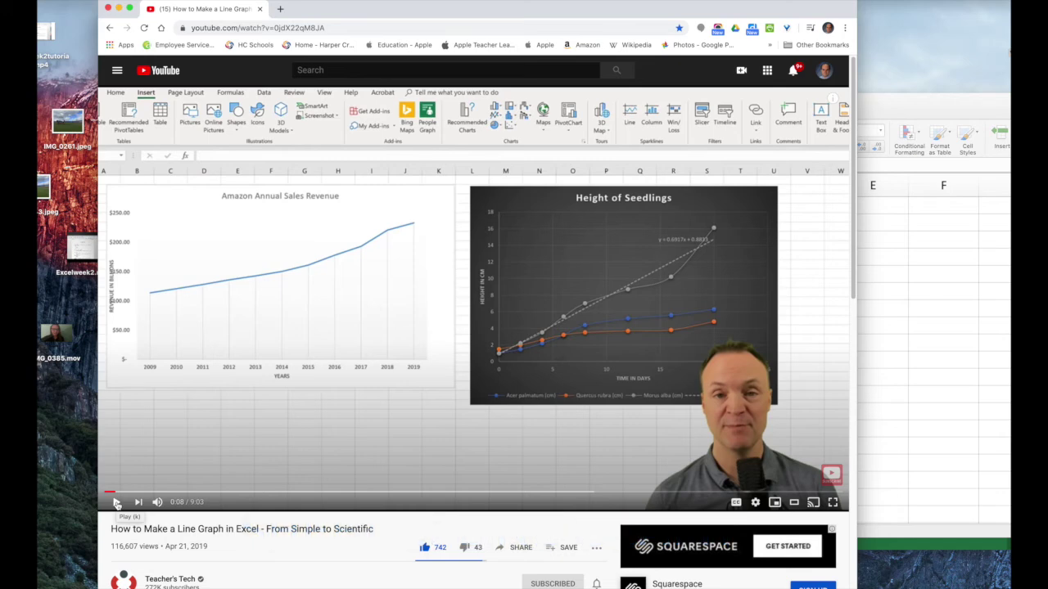
# In Week3Charts, rename Sheet1 to 'Game Sales'
pyautogui.moveTo(932, 119); pyautogui.dragTo(738, 83)
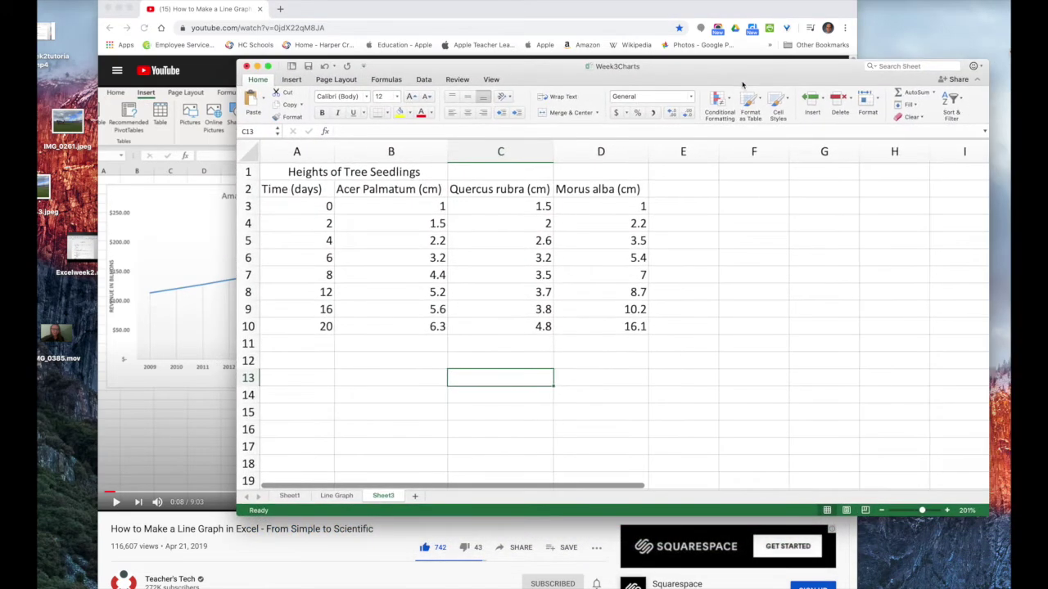
pyautogui.click(291, 496)
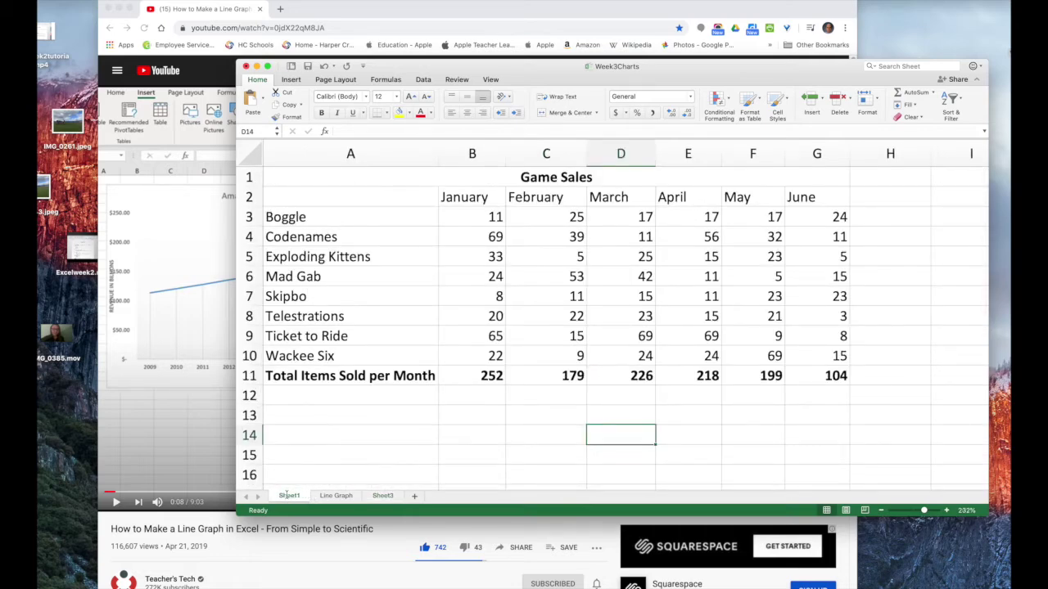
pyautogui.doubleClick(288, 497)
pyautogui.write('Gam')
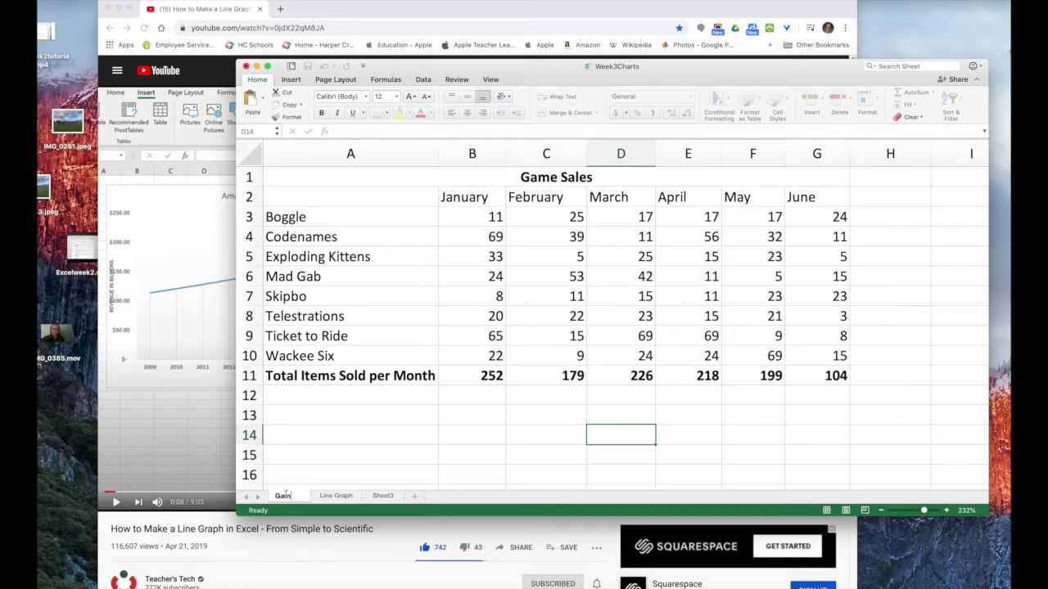
pyautogui.write('e Sales')
pyautogui.press('Return')
pyautogui.click(347, 474)
# Rename the tree seedlings sheet to 'Line Graph2' and show the Line Graph sheet
pyautogui.doubleClick(394, 496)
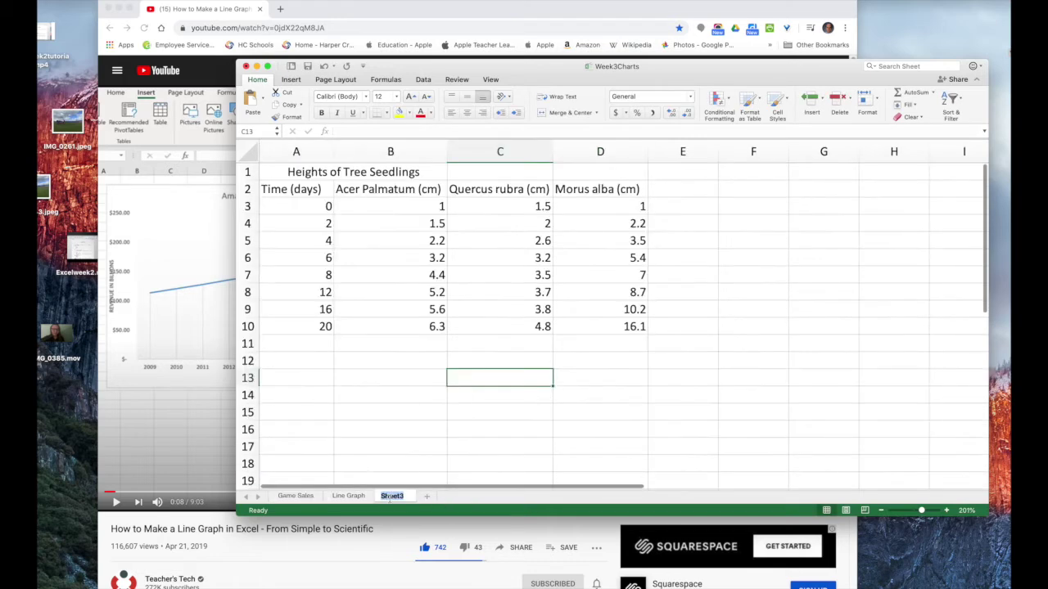
pyautogui.write('Line Gr')
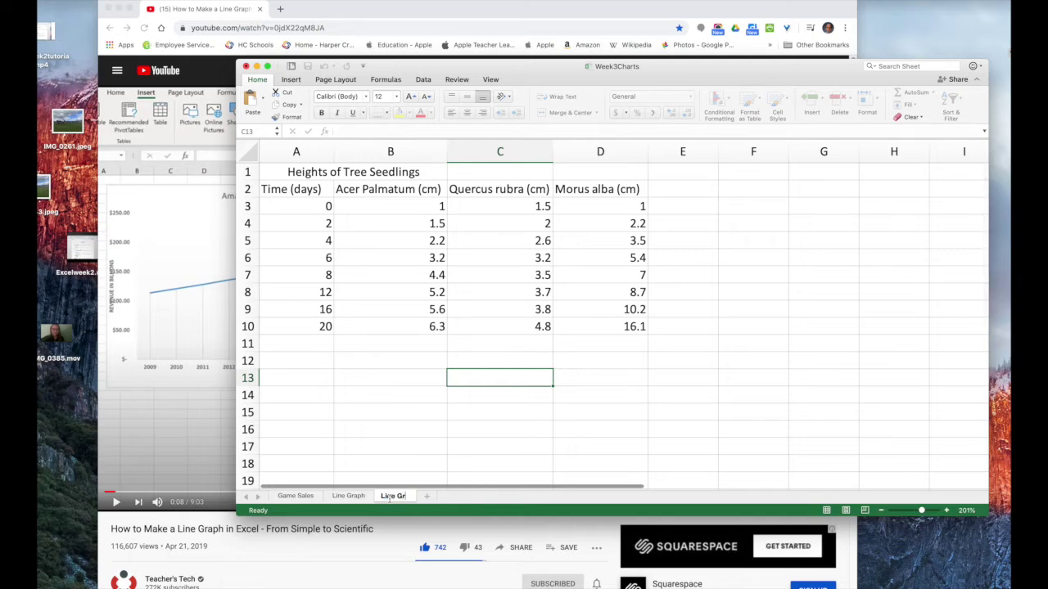
pyautogui.write('aph2')
pyautogui.press('Return')
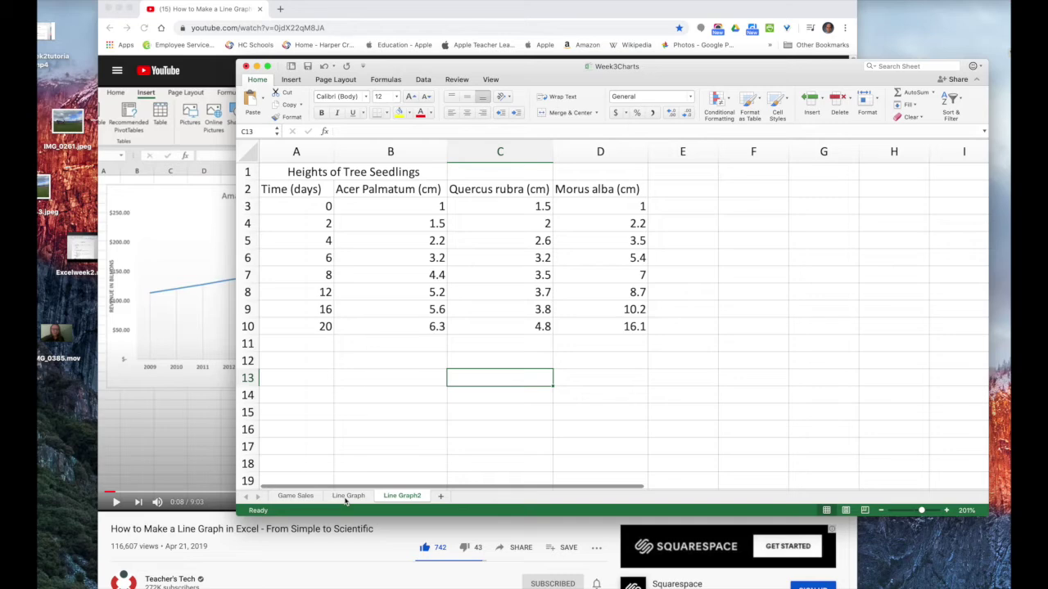
pyautogui.click(346, 499)
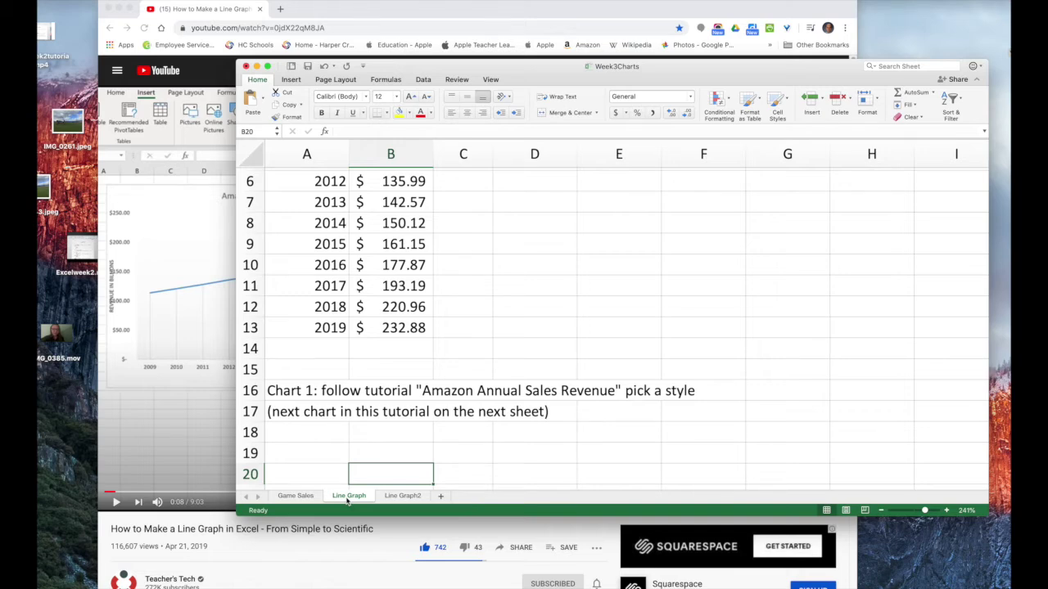
pyautogui.scroll(1, 286, 400)
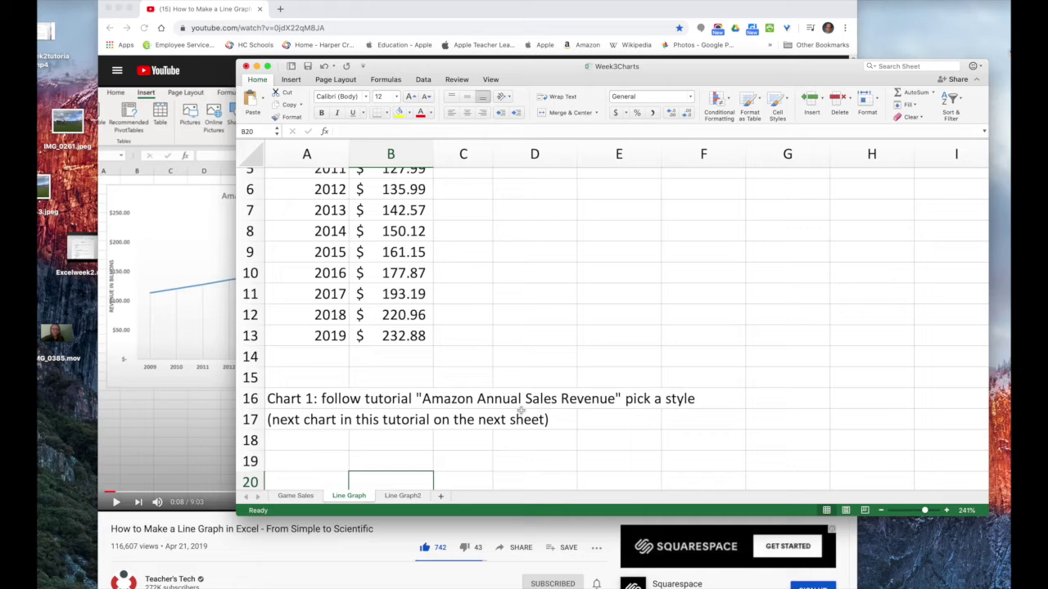
pyautogui.scroll(4, 611, 408)
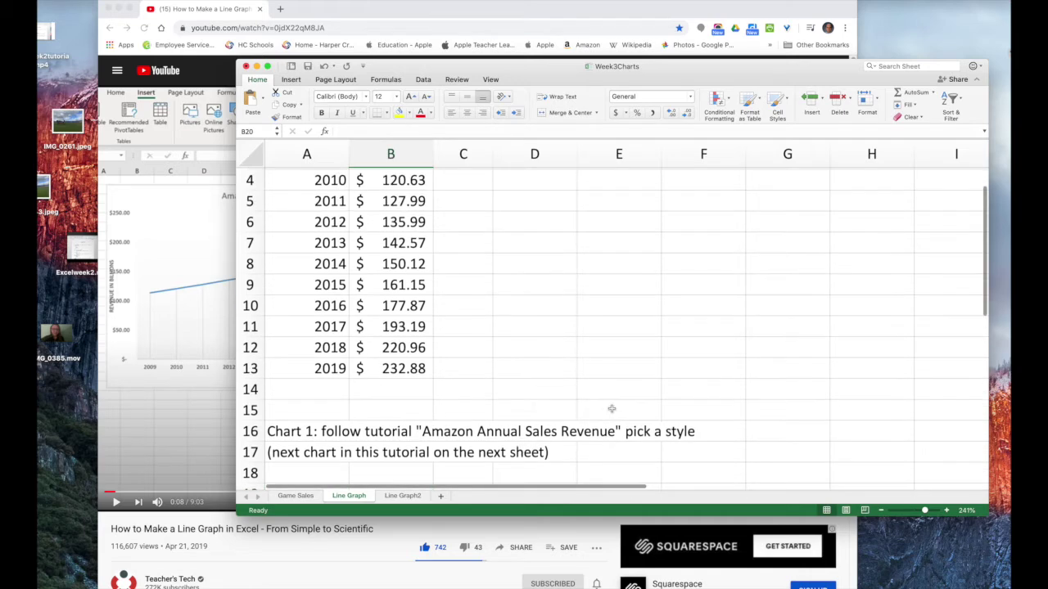
pyautogui.scroll(1, 611, 407)
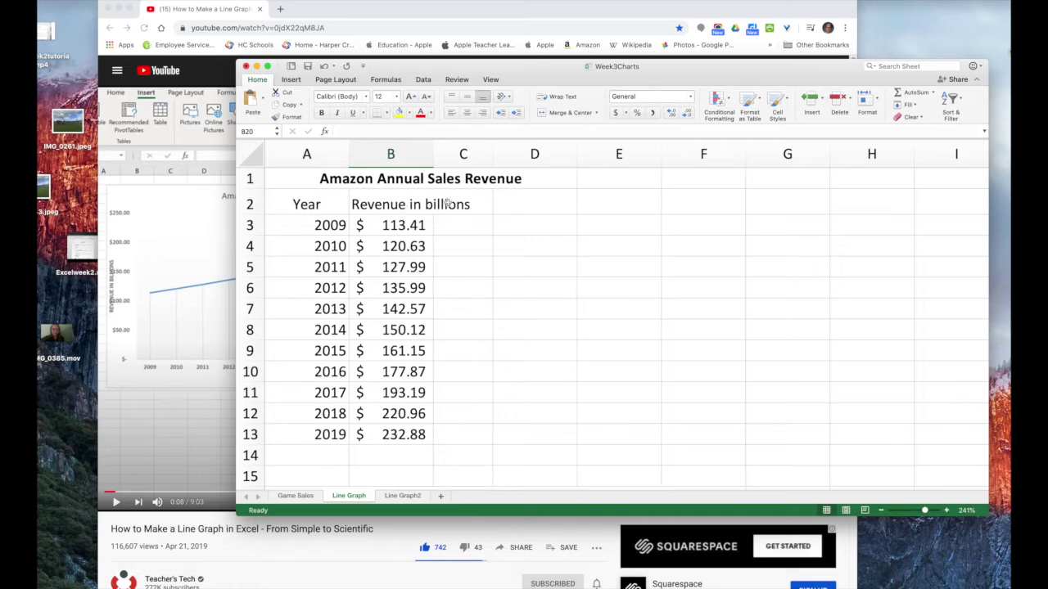
# Format the revenue values in B3:B13 in Accounting format
pyautogui.moveTo(363, 225); pyautogui.dragTo(402, 433)
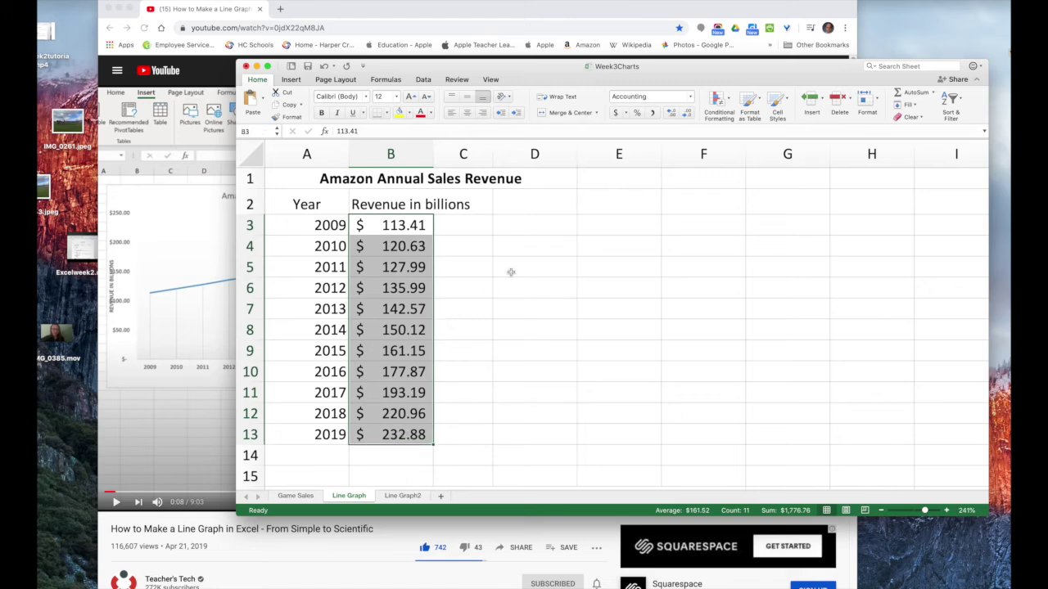
pyautogui.click(690, 98)
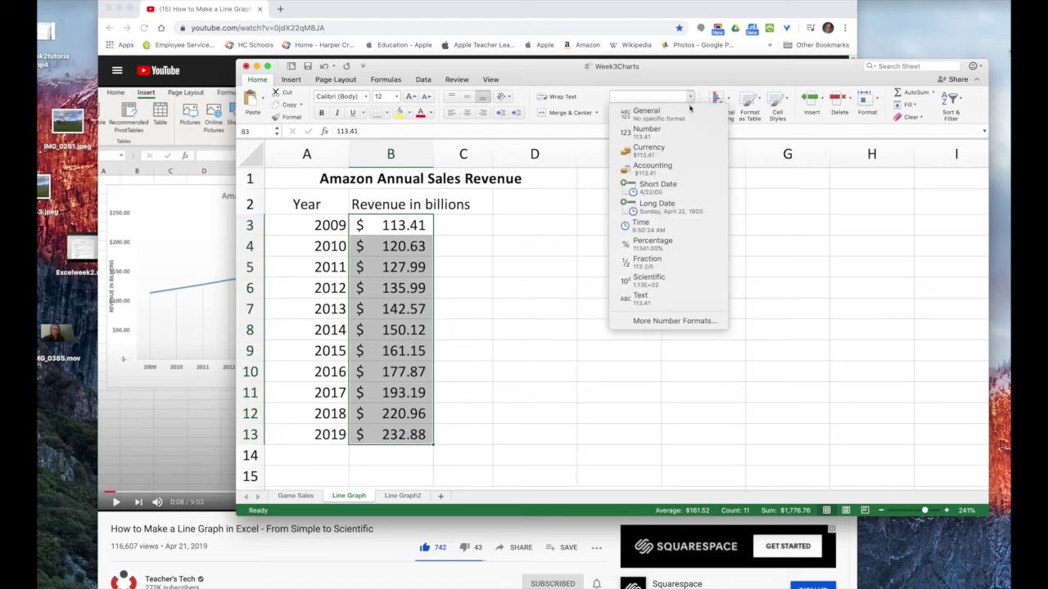
pyautogui.click(677, 151)
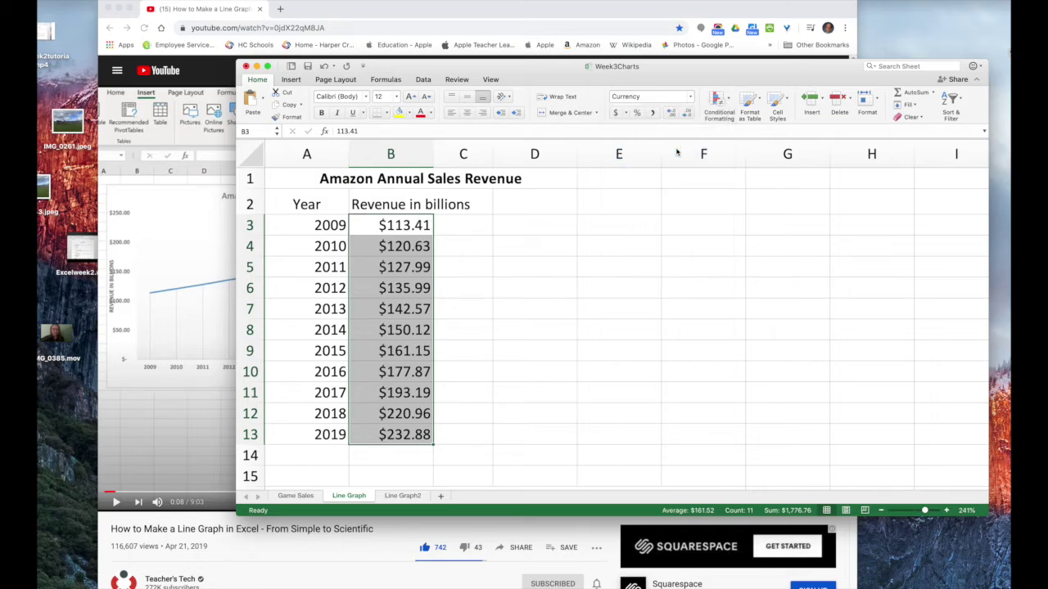
pyautogui.click(616, 114)
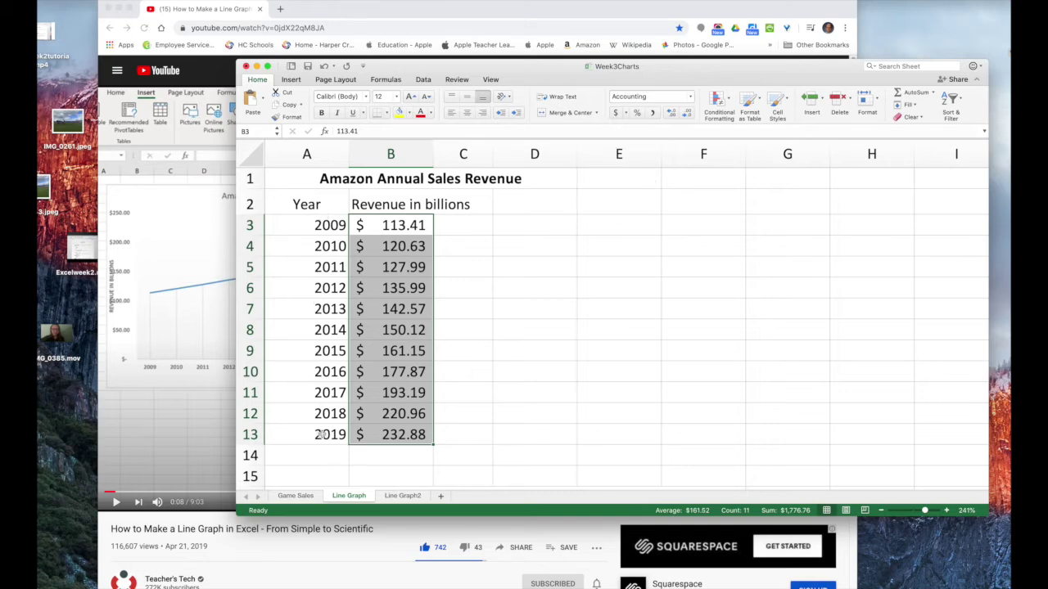
# Center the years in A3:A13, then show the Line Graph2 sheet
pyautogui.moveTo(303, 227); pyautogui.dragTo(311, 434)
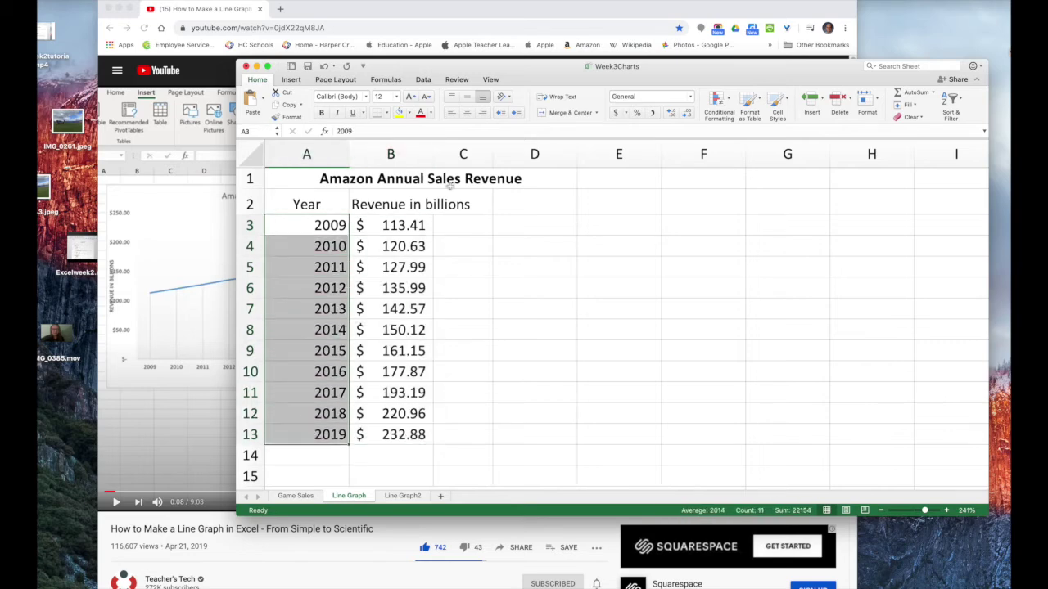
pyautogui.click(467, 113)
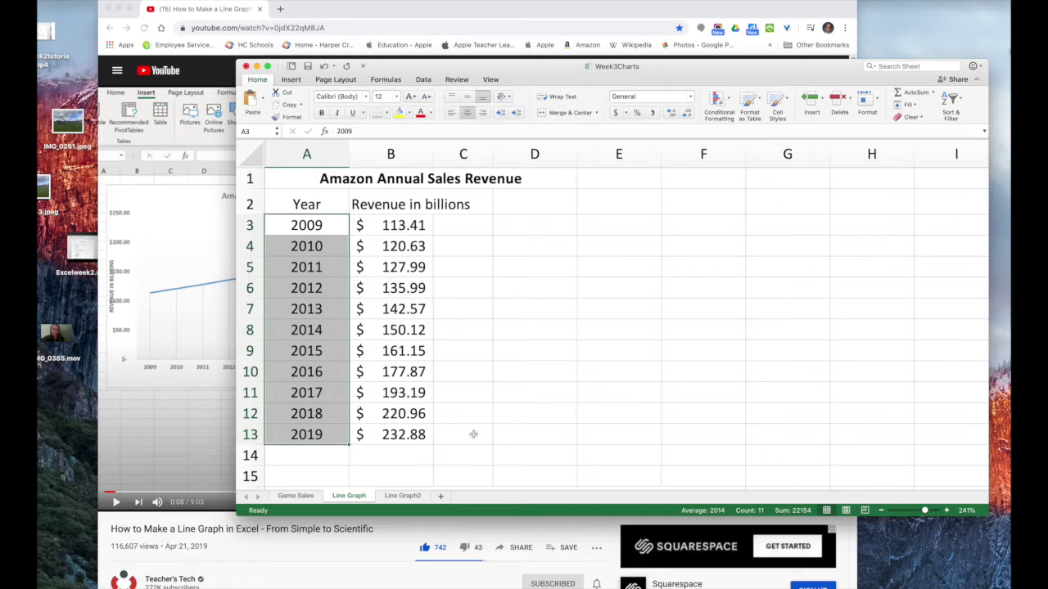
pyautogui.click(402, 496)
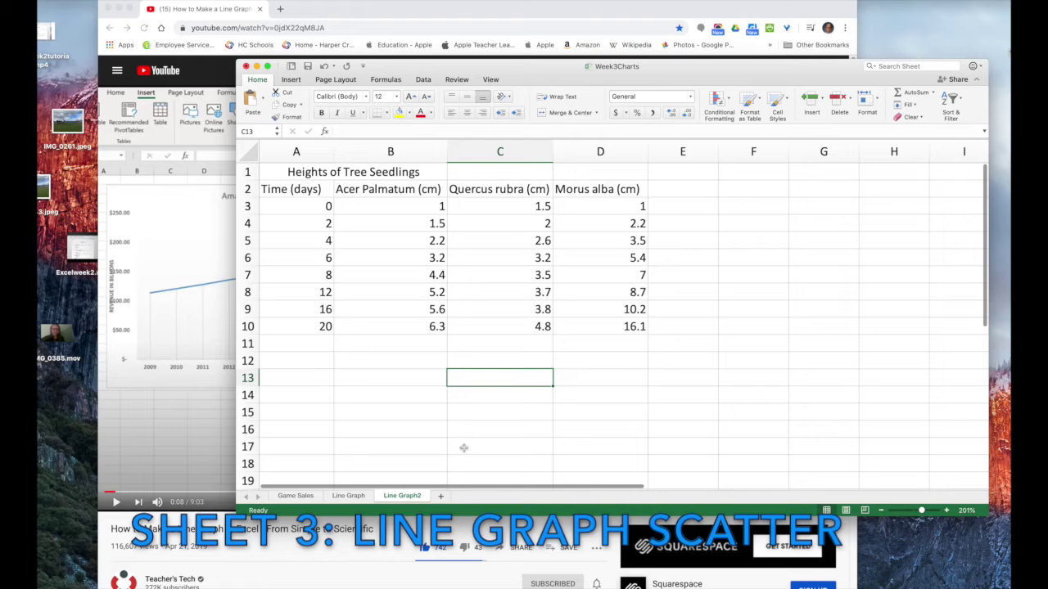
# Bold the 'Heights of Tree Seedlings' title in A1 and the row 2 column headers
pyautogui.click(346, 172)
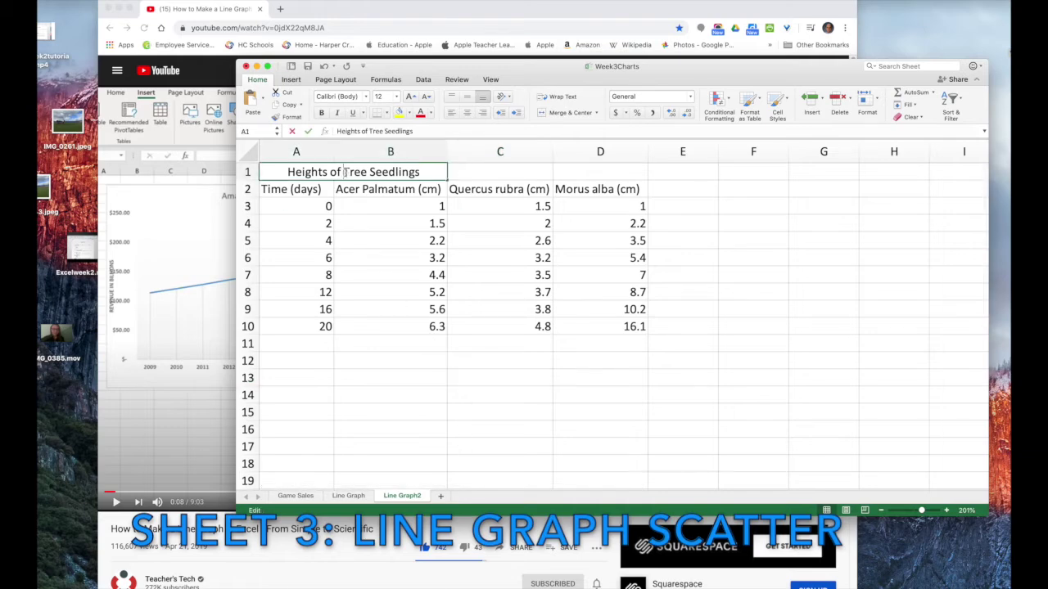
pyautogui.doubleClick(345, 172)
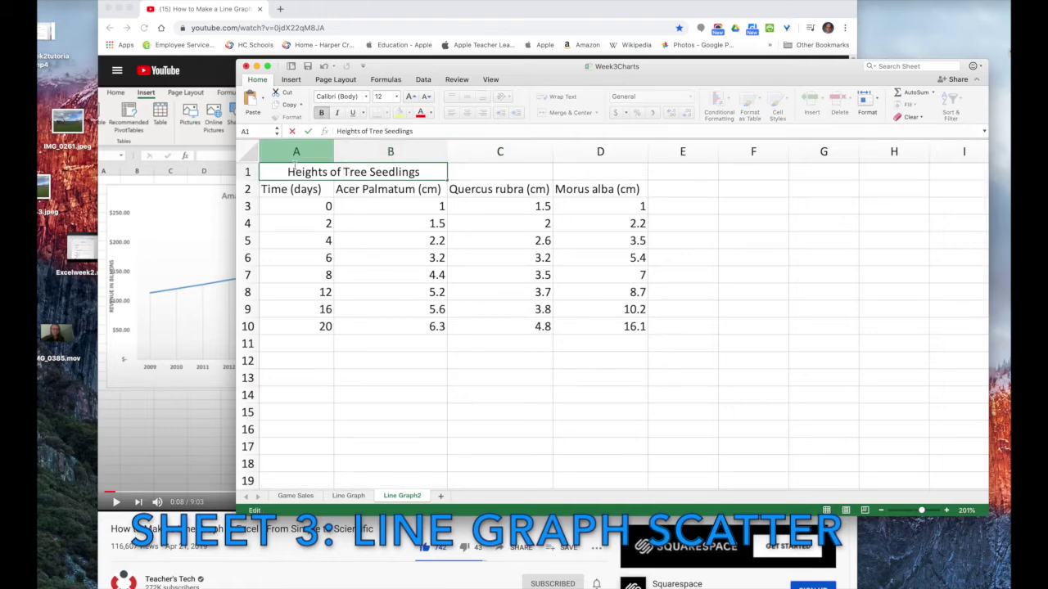
pyautogui.moveTo(286, 172); pyautogui.dragTo(421, 172)
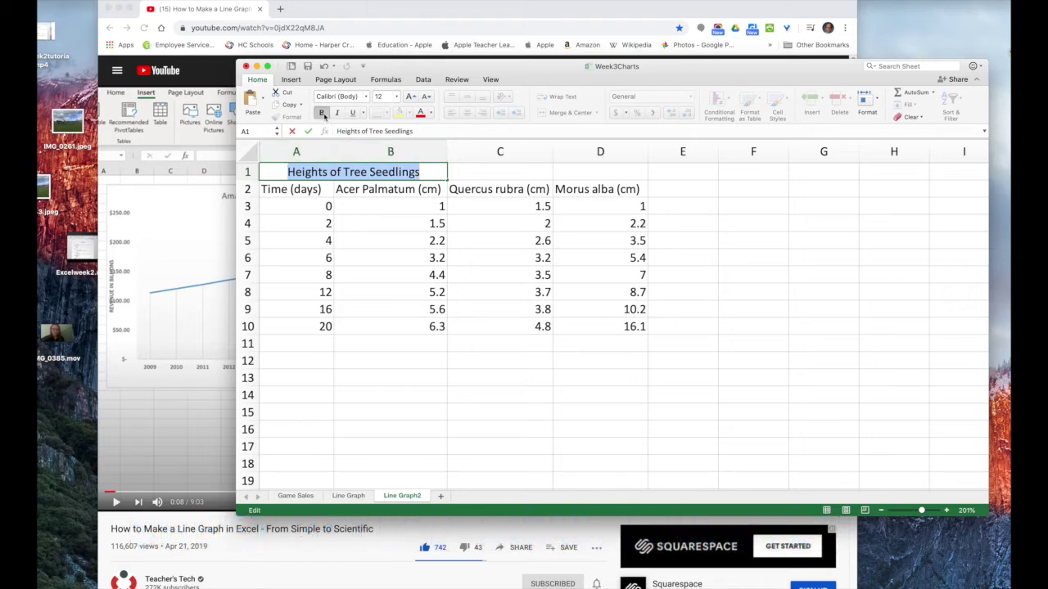
pyautogui.click(321, 112)
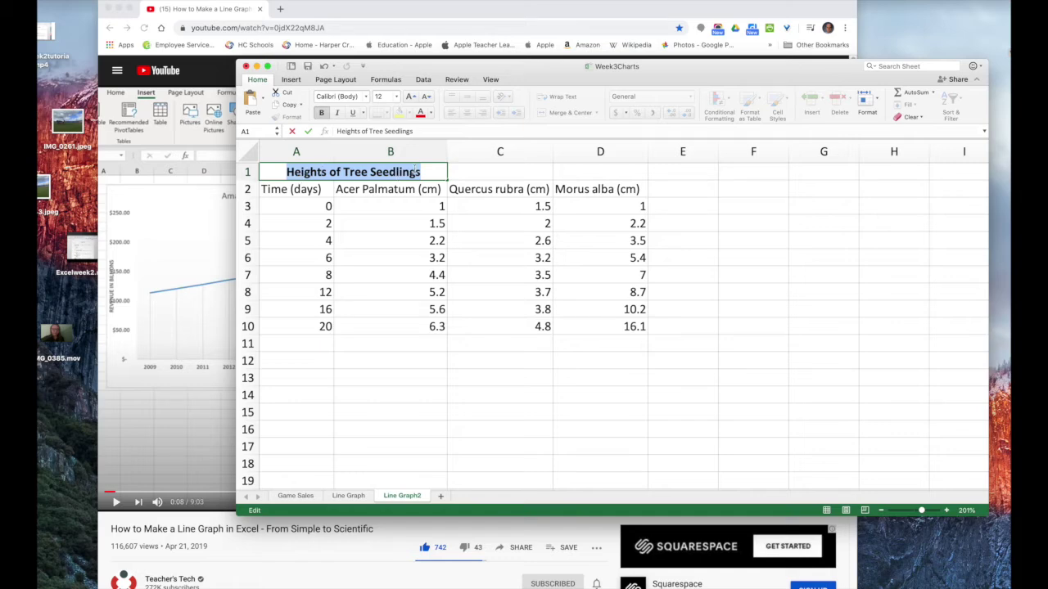
pyautogui.click(405, 385)
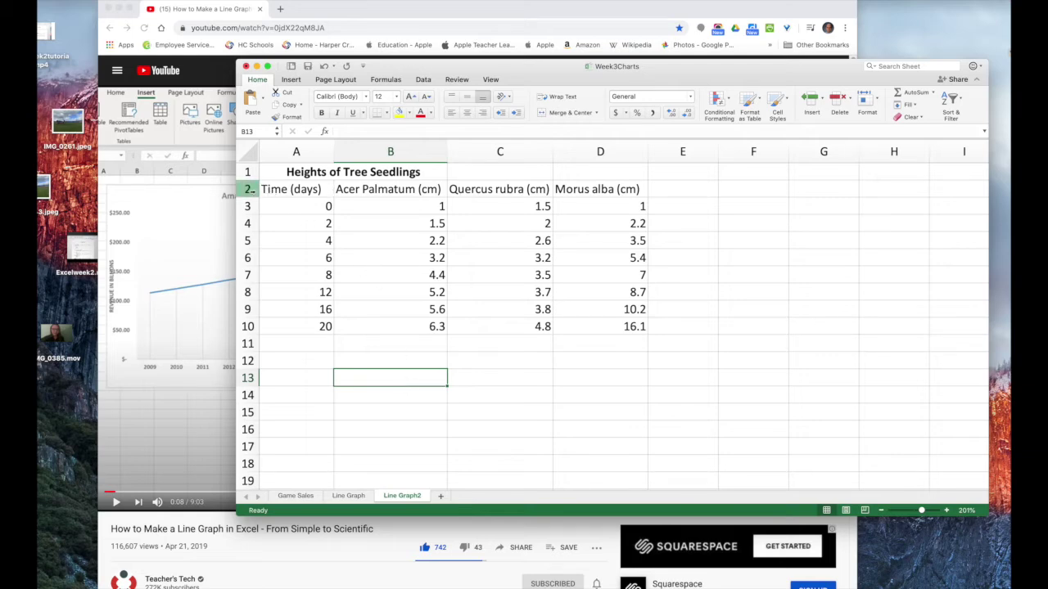
pyautogui.click(250, 189)
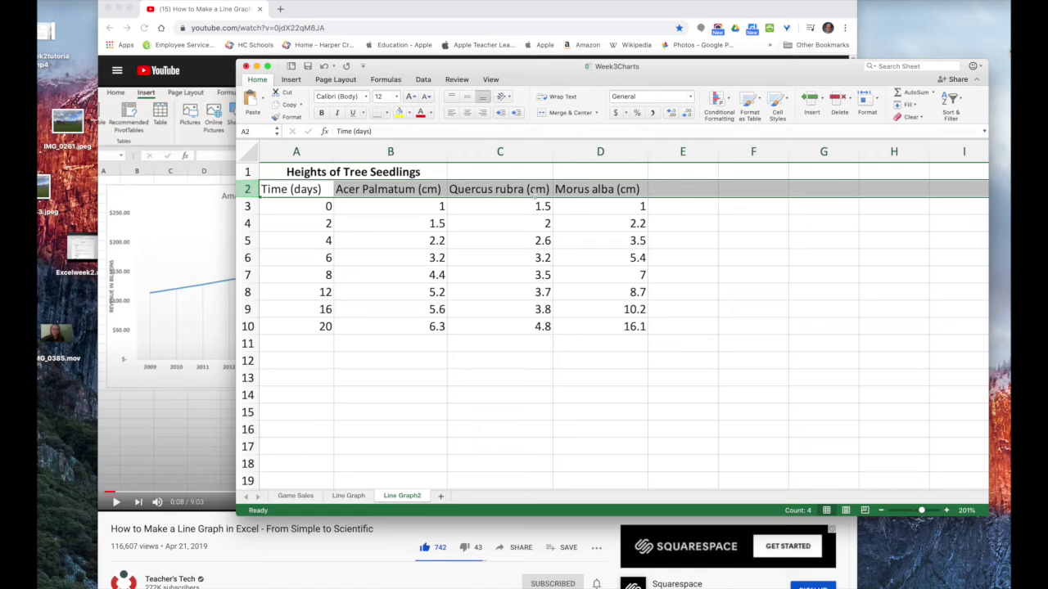
pyautogui.click(321, 113)
pyautogui.click(345, 384)
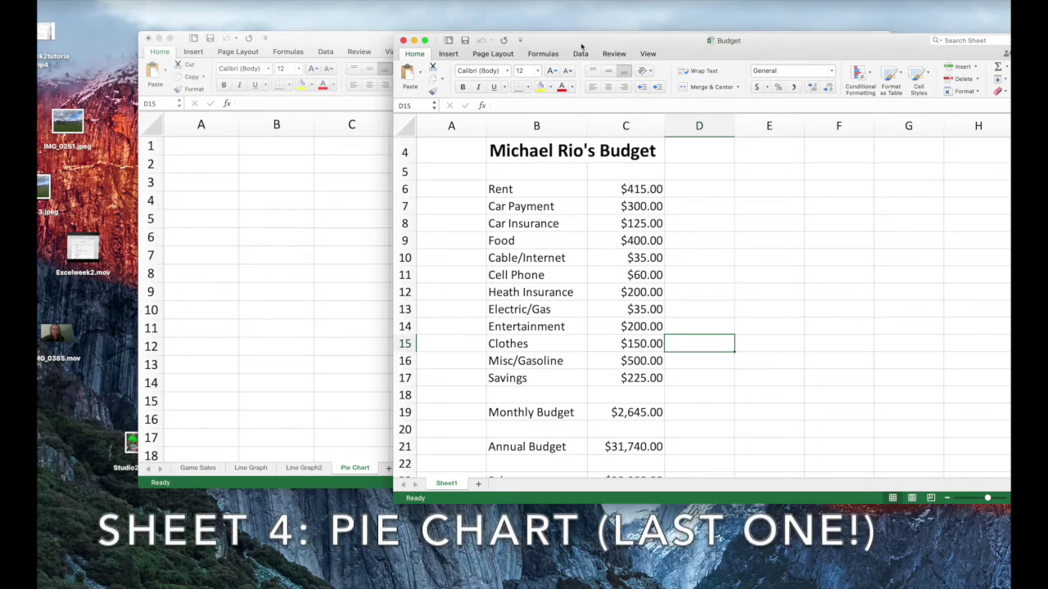
# Arrange the Budget and Week3Charts windows side by side with Week3Charts' empty Pie Chart sheet showing
pyautogui.moveTo(581, 47); pyautogui.dragTo(803, 103)
pyautogui.moveTo(818, 56); pyautogui.dragTo(821, 53)
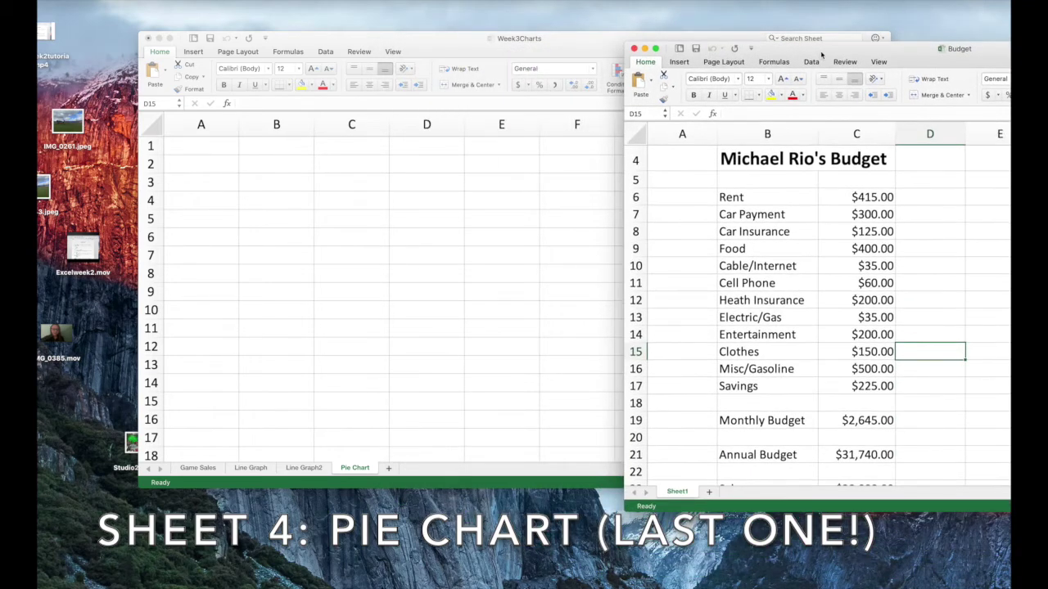
pyautogui.click(298, 220)
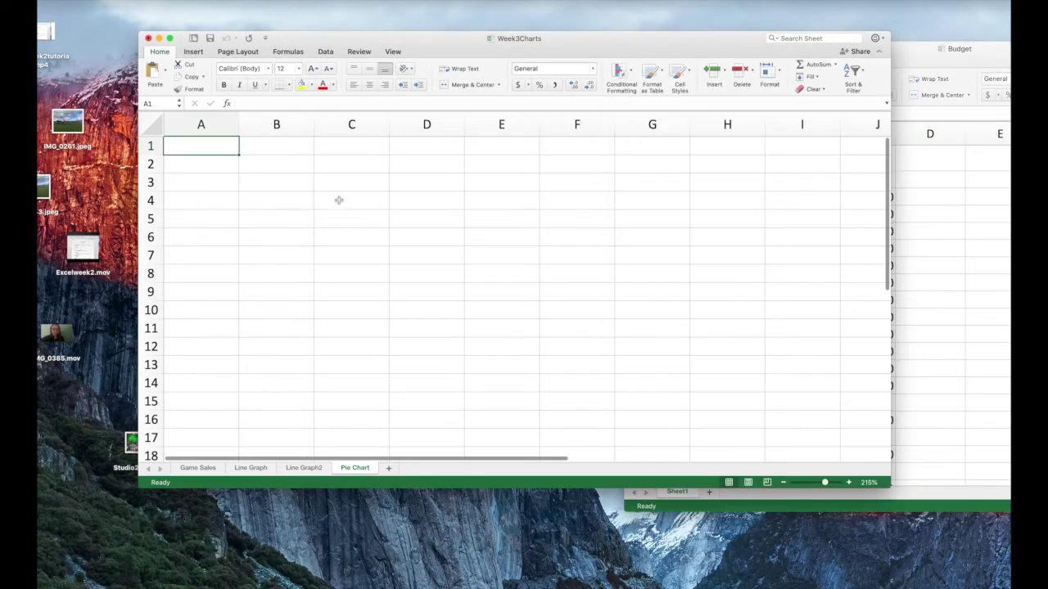
pyautogui.click(197, 468)
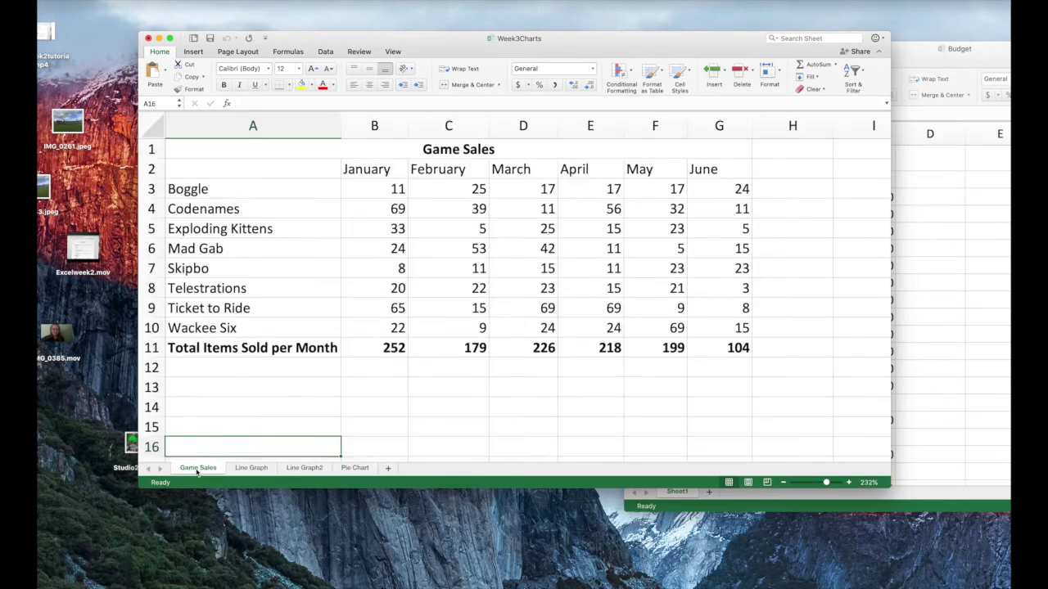
pyautogui.click(251, 468)
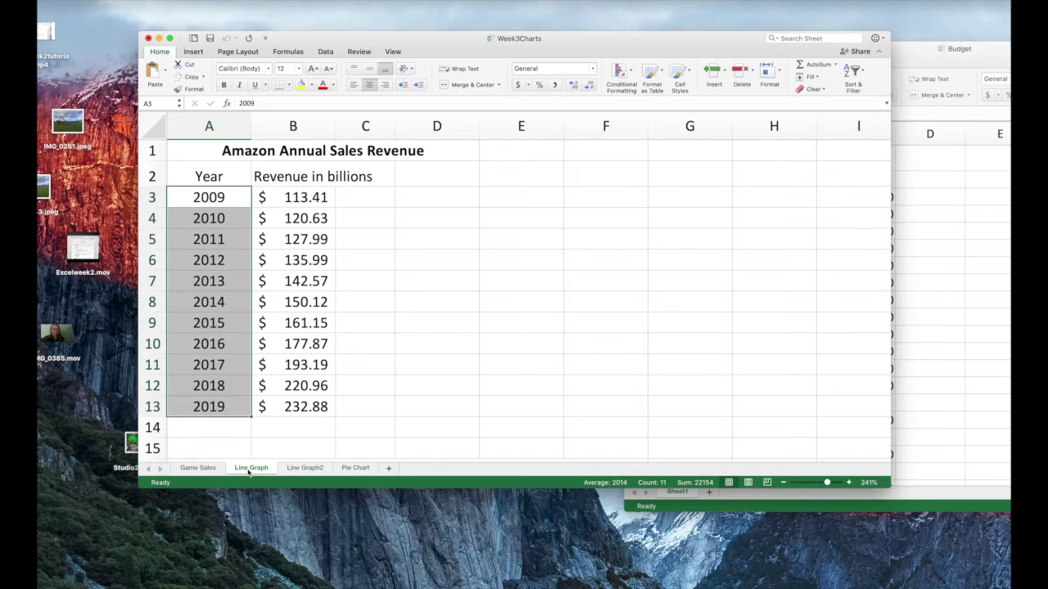
pyautogui.click(305, 468)
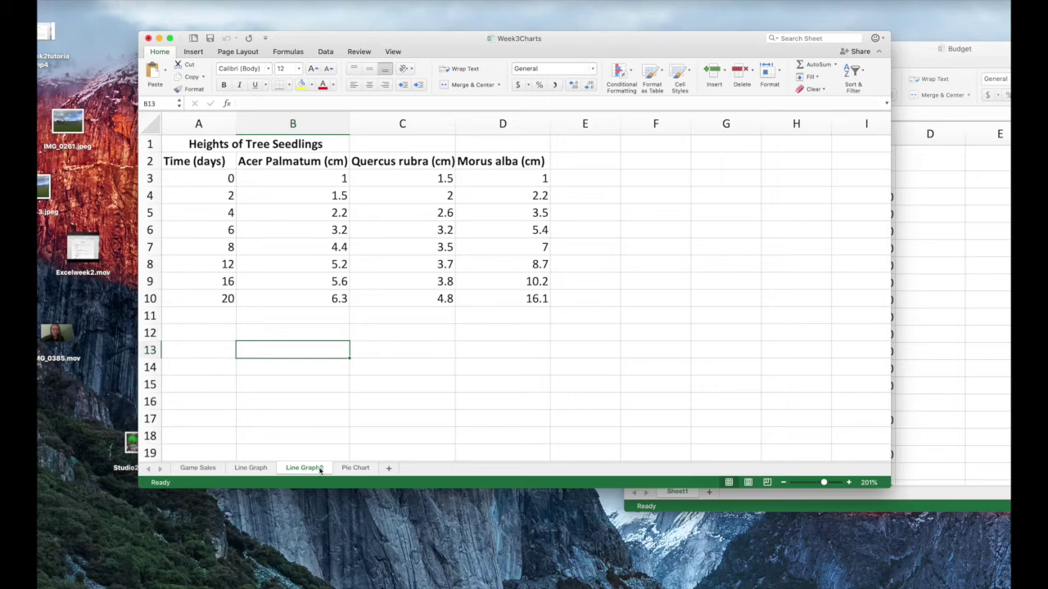
pyautogui.click(353, 469)
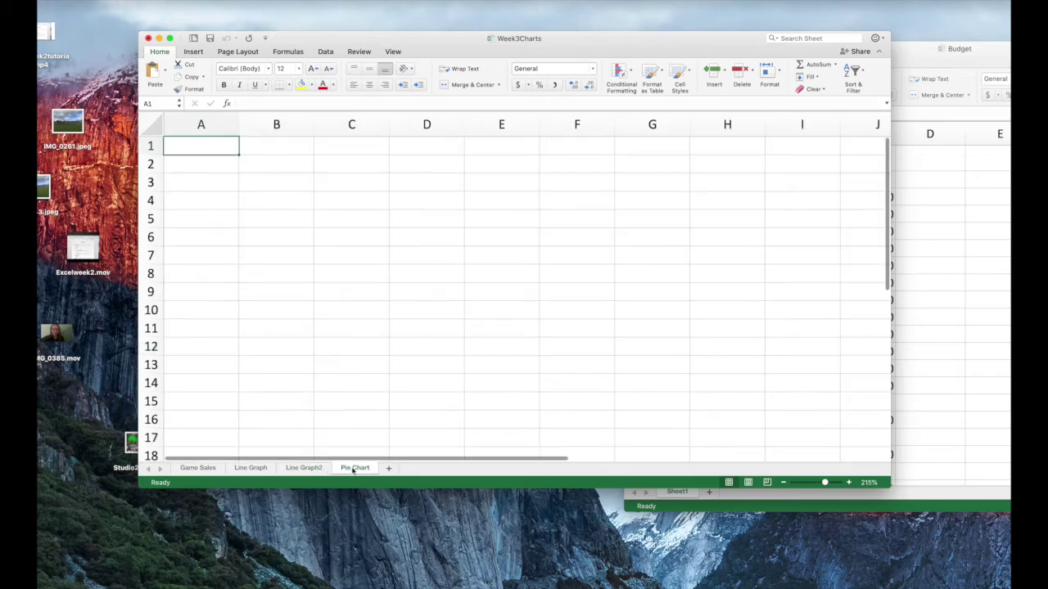
pyautogui.click(934, 228)
pyautogui.moveTo(909, 51); pyautogui.dragTo(738, 54)
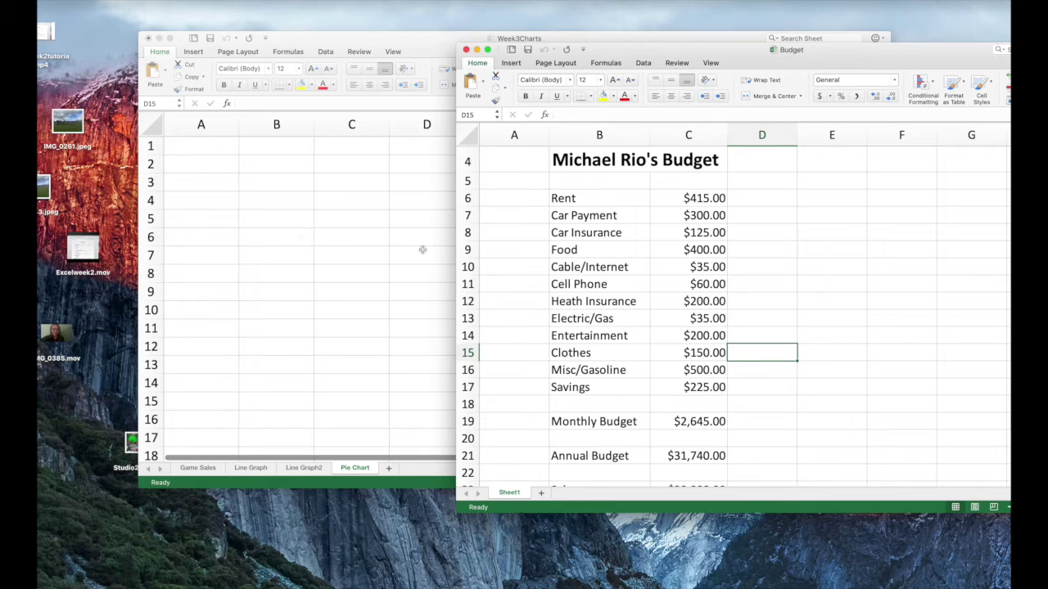
# Select the budget range A4:D21 in the Budget workbook and copy it
pyautogui.click(499, 158)
pyautogui.moveTo(499, 158); pyautogui.dragTo(758, 441)
pyautogui.scroll(5, 766, 423)
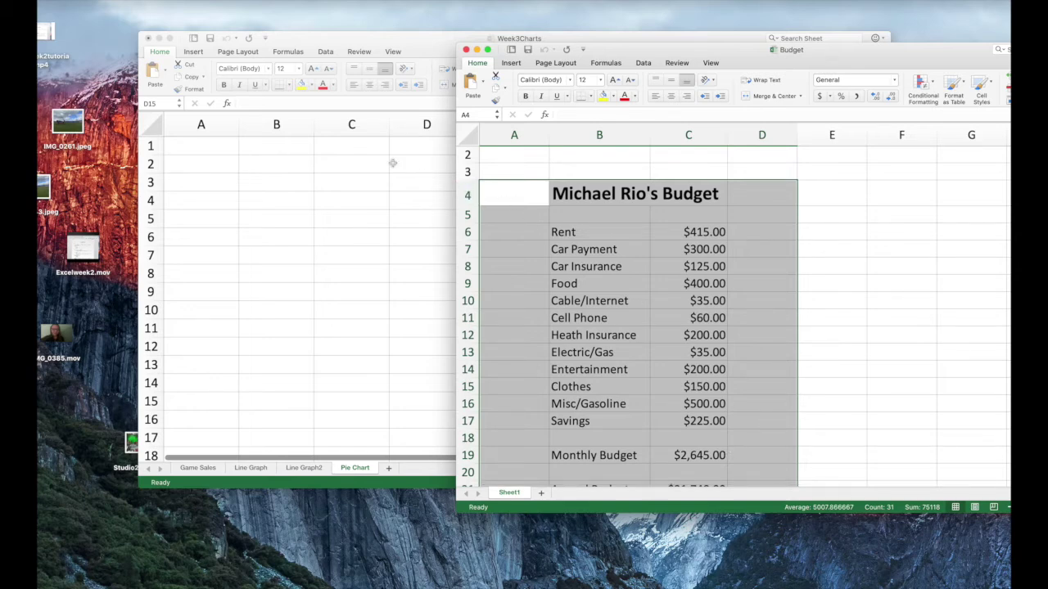
pyautogui.click(18, 0)
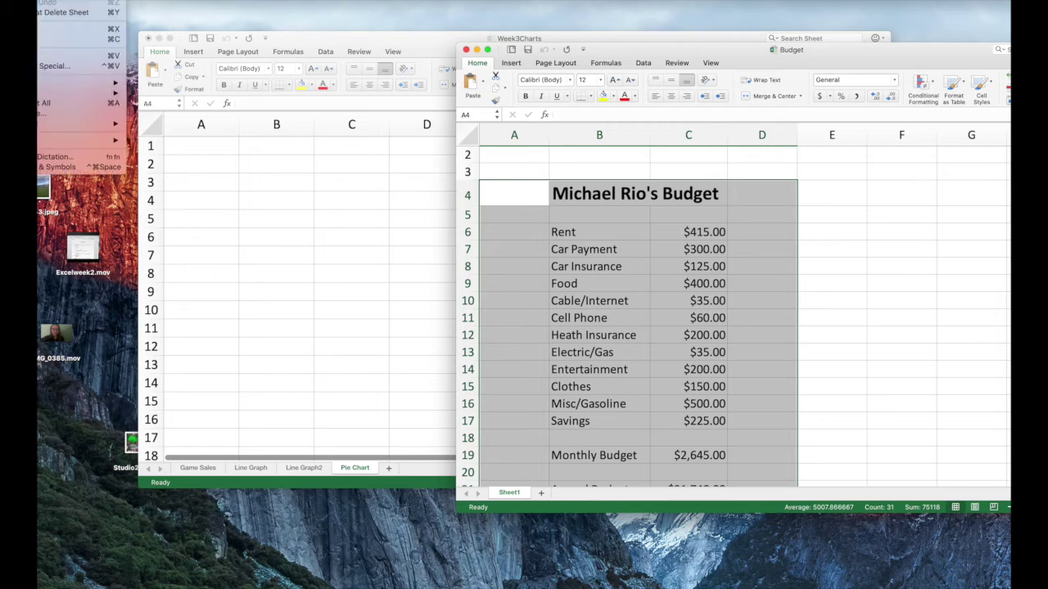
pyautogui.click(42, 39)
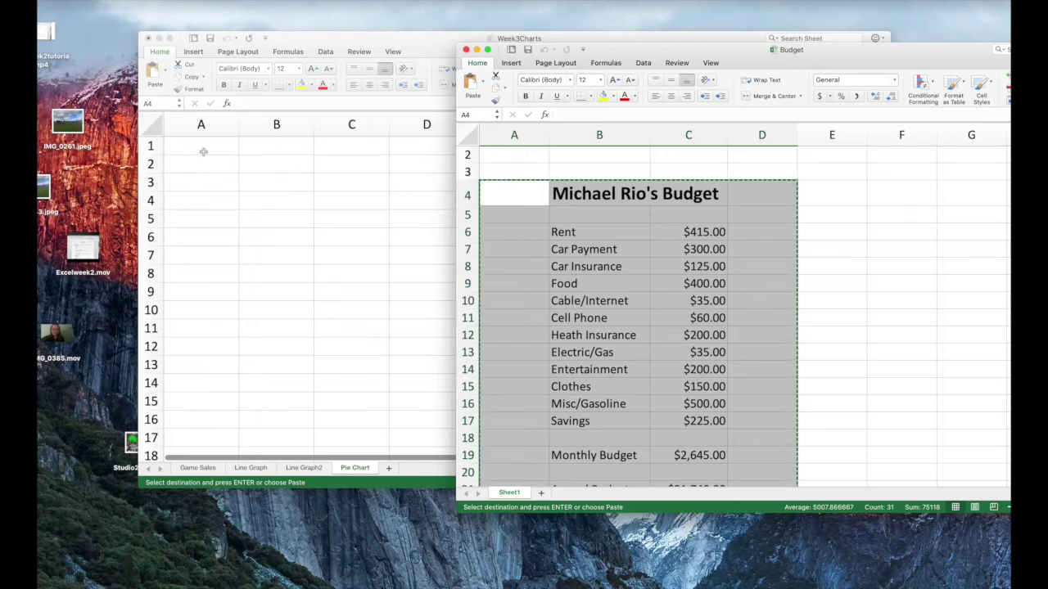
# Paste the budget table at cell A3 of the Pie Chart sheet
pyautogui.click(182, 149)
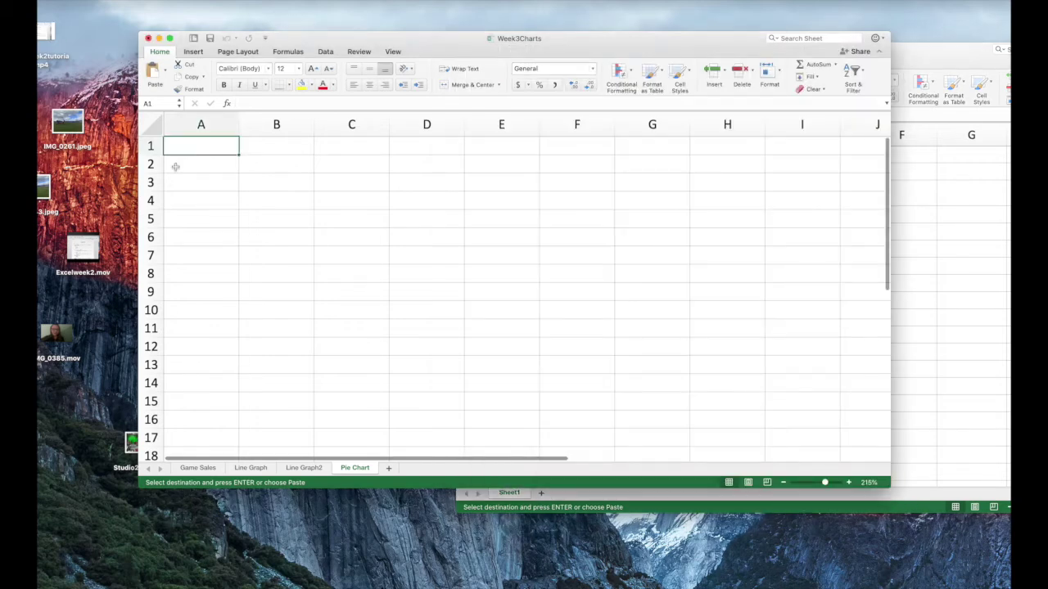
pyautogui.click(172, 168)
pyautogui.click(174, 185)
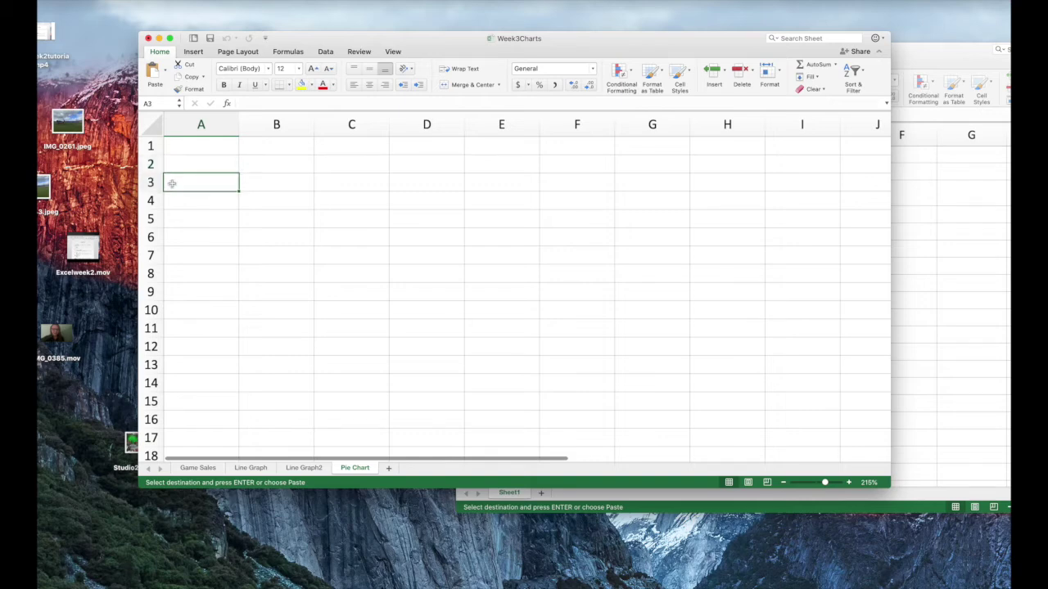
pyautogui.press('super+v')
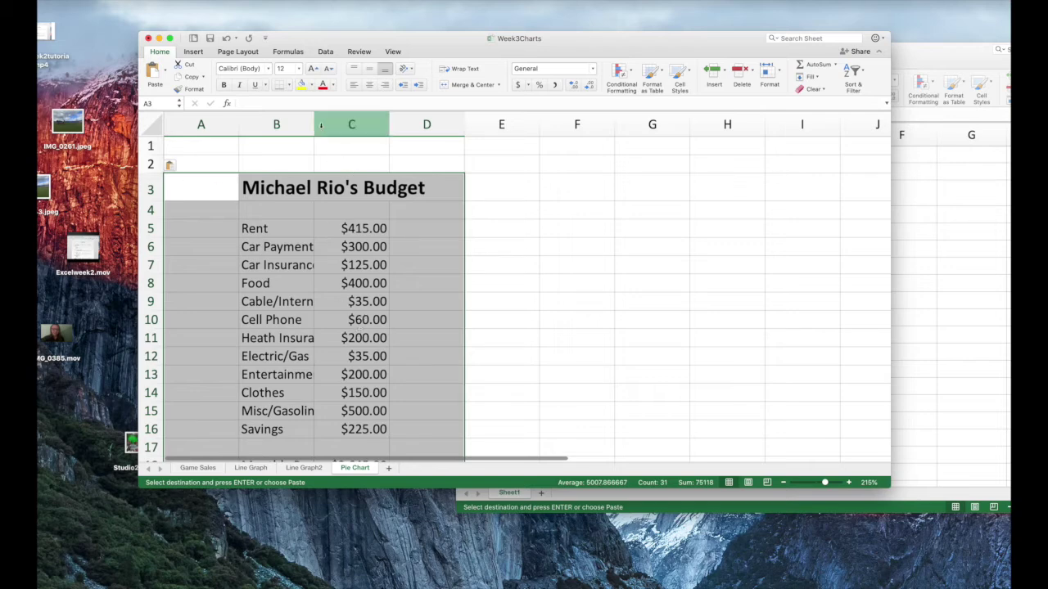
# Widen column B for the category names, narrow column A, and close the Budget workbook
pyautogui.moveTo(314, 124)
pyautogui.mouseDown()
pyautogui.moveTo(335, 128)
pyautogui.moveTo(323, 128)
pyautogui.mouseUp()
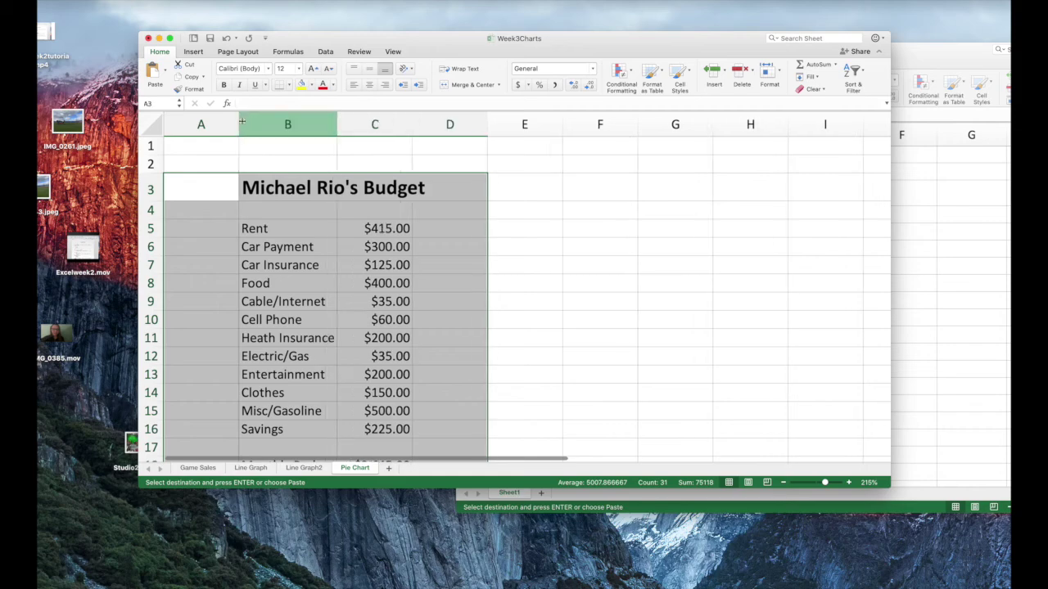
pyautogui.moveTo(238, 124); pyautogui.dragTo(227, 124)
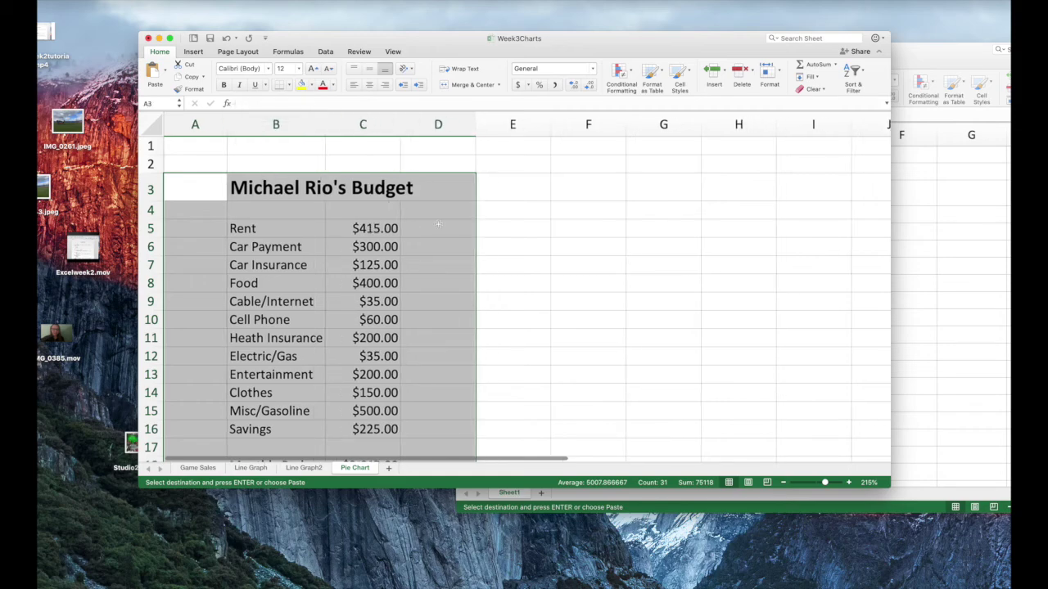
pyautogui.click(935, 279)
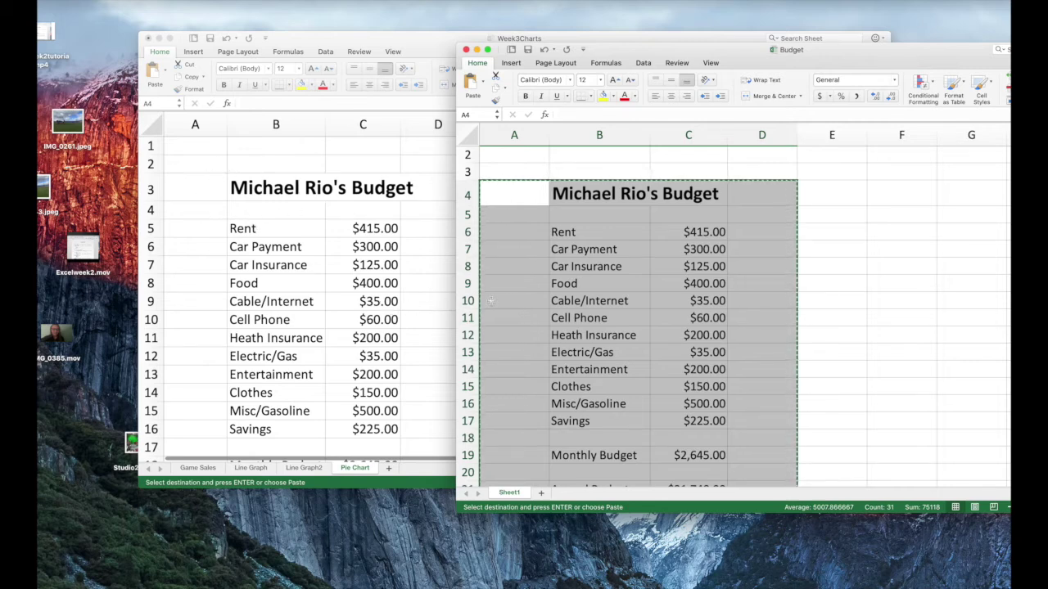
pyautogui.scroll(-5, 450, 292)
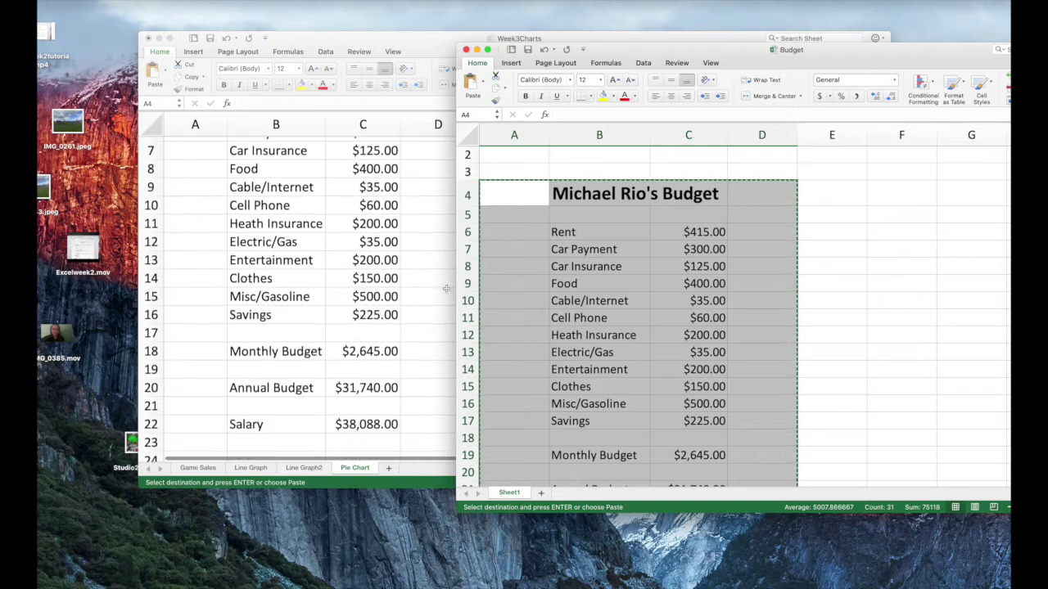
pyautogui.scroll(2, 446, 292)
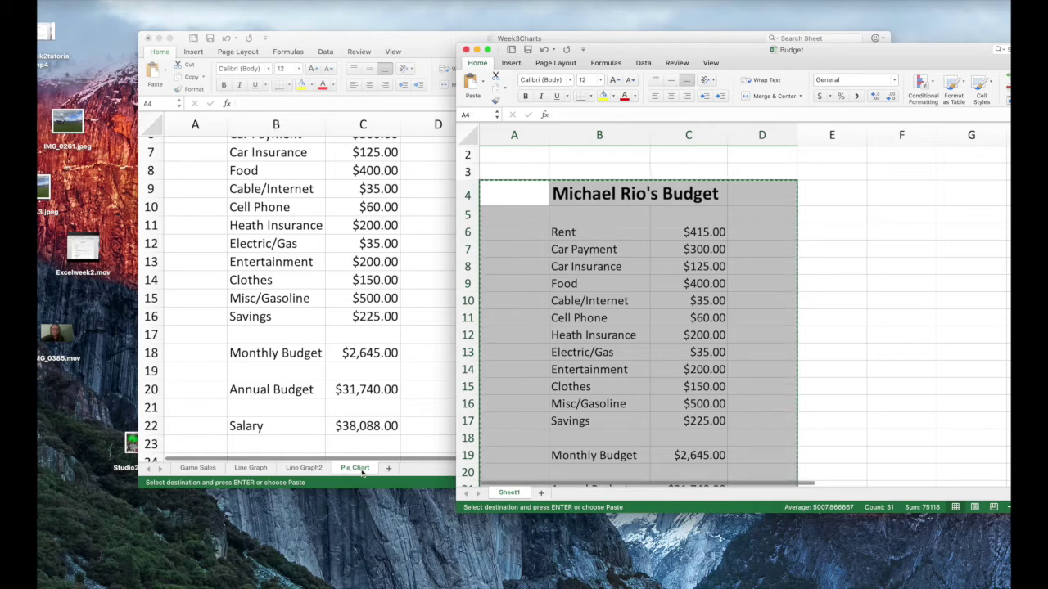
pyautogui.scroll(5, 370, 442)
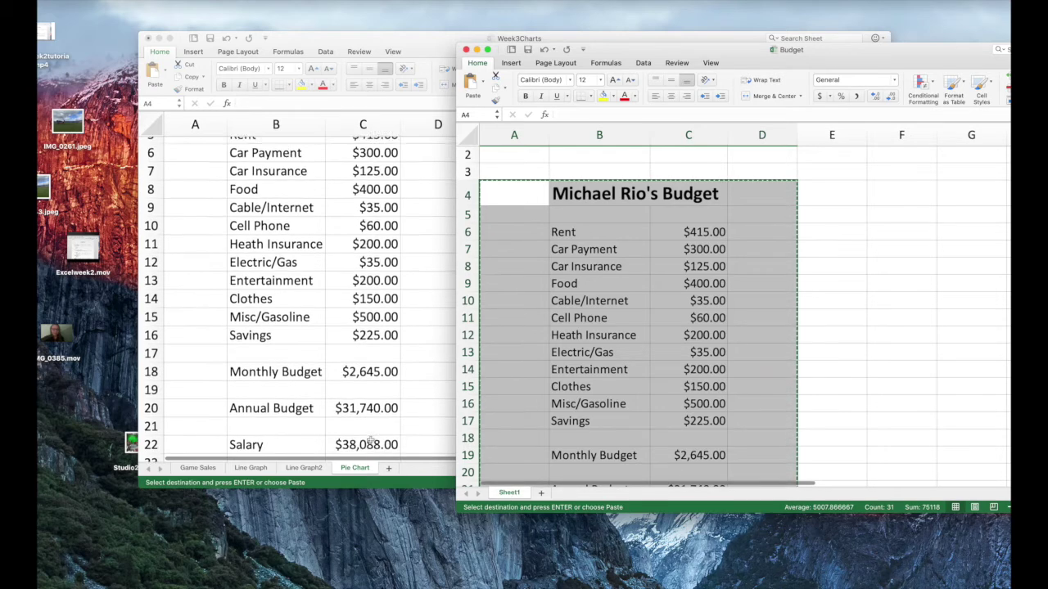
pyautogui.click(466, 50)
# Enlarge the Week3Charts window and cycle through the Game Sales and Line Graph sheets
pyautogui.moveTo(447, 48); pyautogui.dragTo(425, 19)
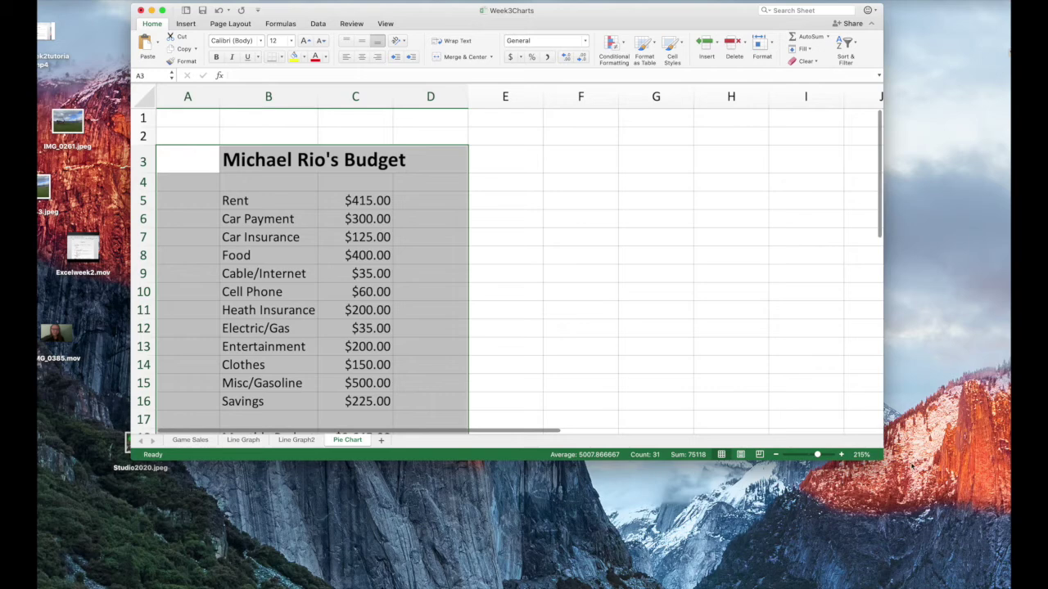
pyautogui.moveTo(879, 458); pyautogui.dragTo(920, 583)
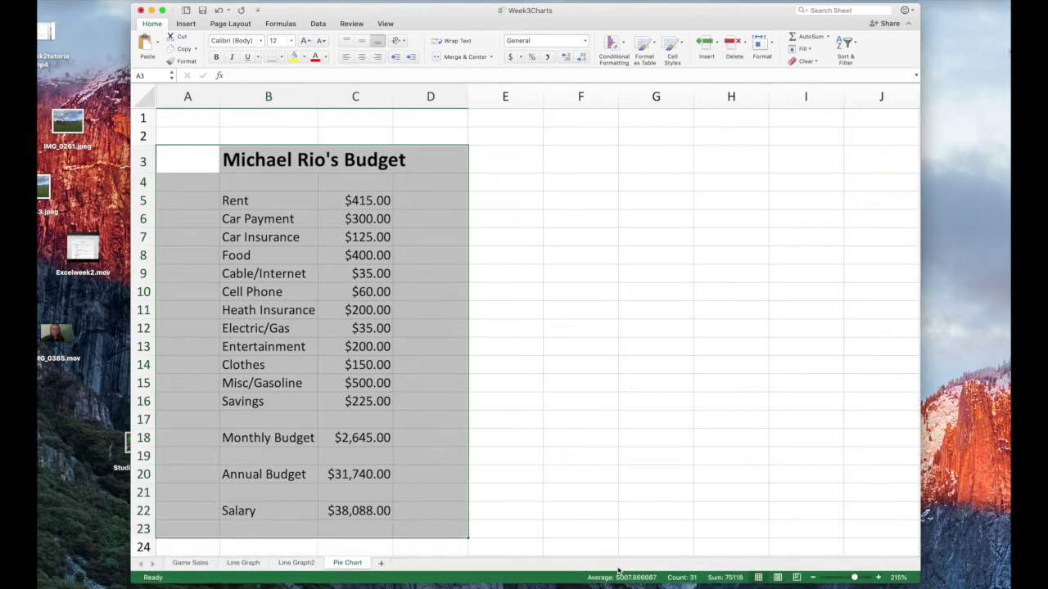
pyautogui.click(182, 565)
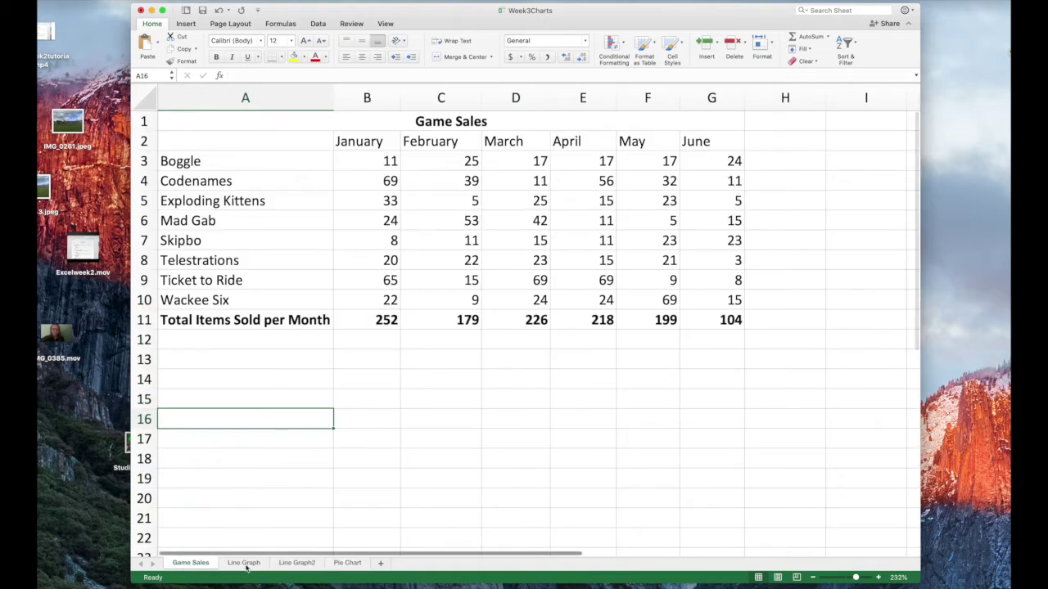
pyautogui.click(245, 566)
pyautogui.click(298, 564)
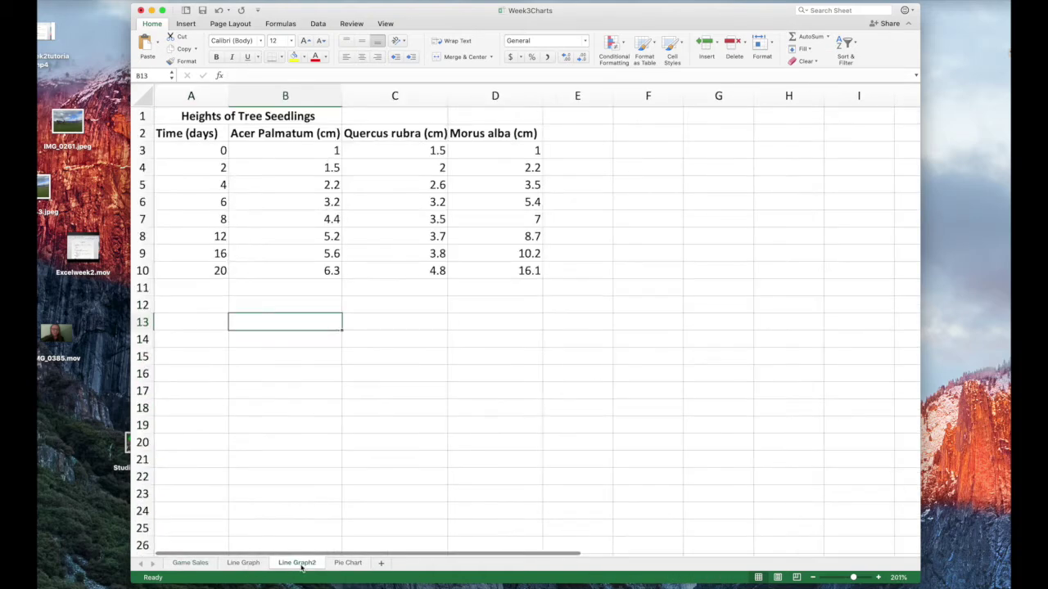
# Back on the Pie Chart sheet, select the budget categories and amounts in B5:C16
pyautogui.click(347, 564)
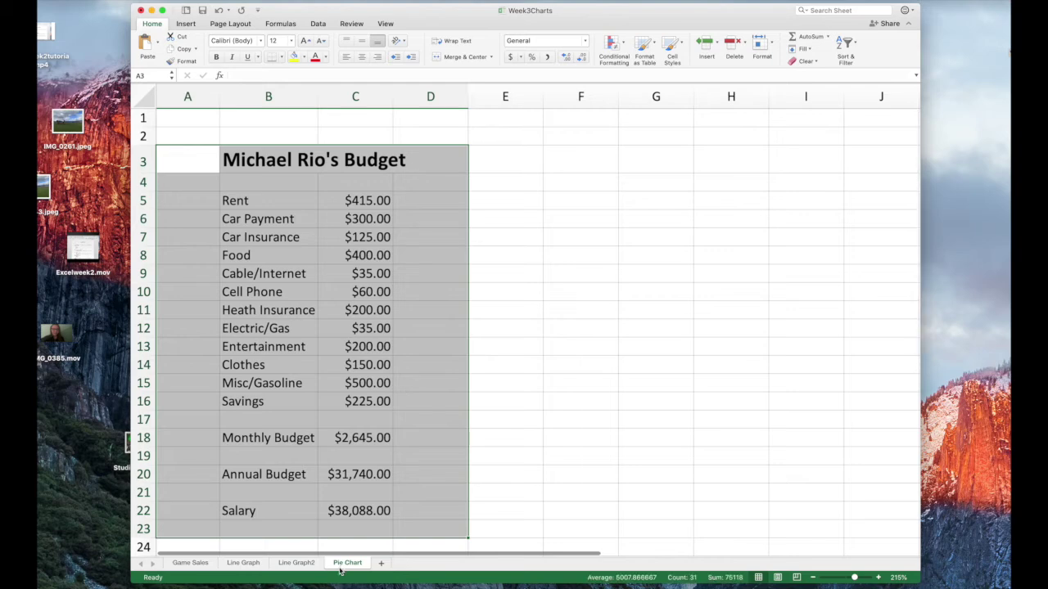
pyautogui.click(582, 248)
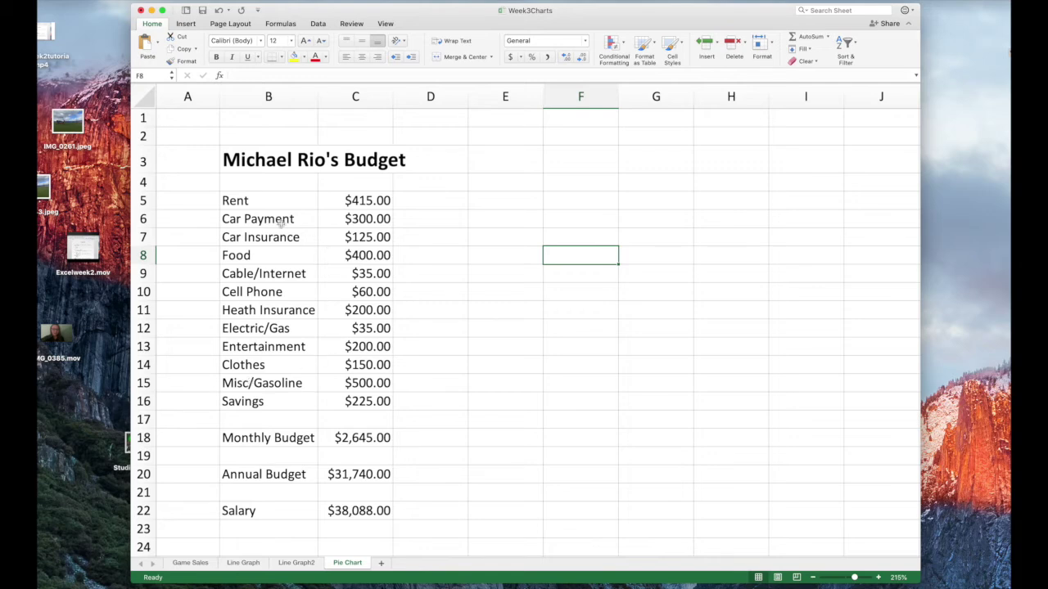
pyautogui.moveTo(235, 200); pyautogui.dragTo(360, 401)
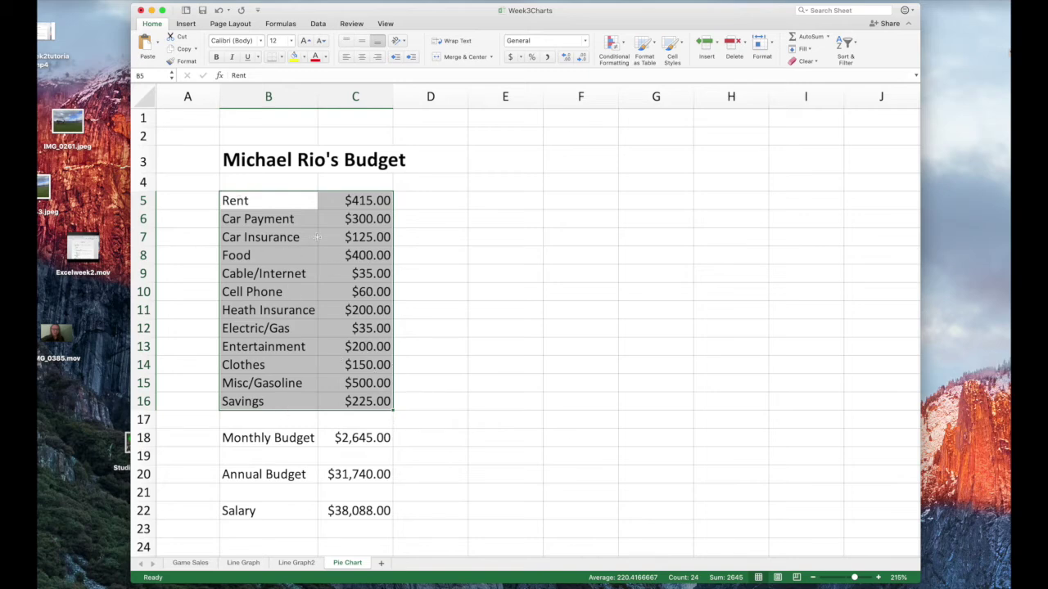
# Browse the Insert tab's column, hierarchy, statistic and waterfall chart types
pyautogui.click(186, 25)
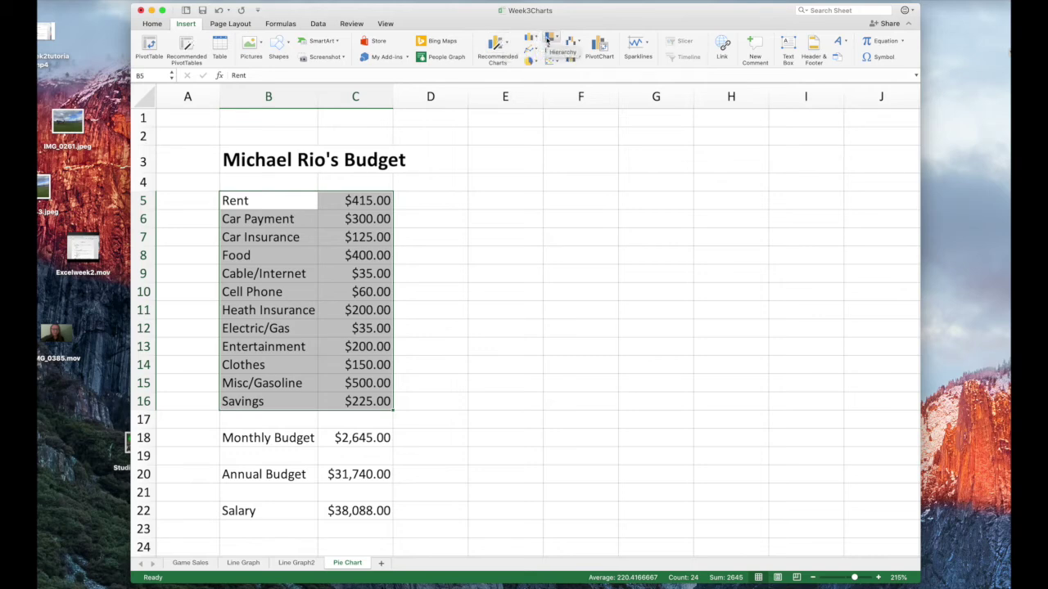
pyautogui.click(536, 39)
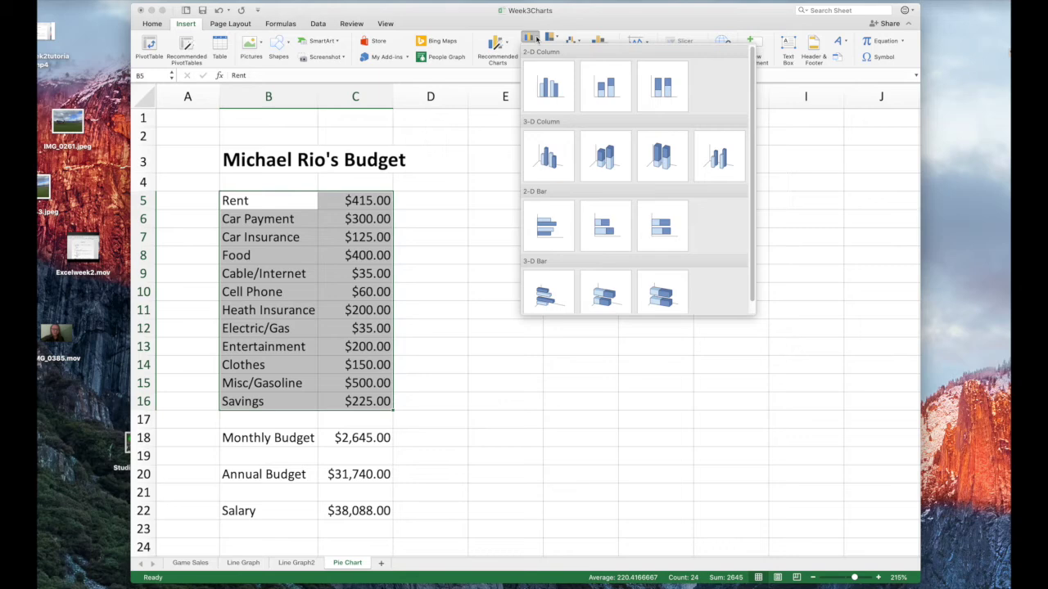
pyautogui.click(536, 40)
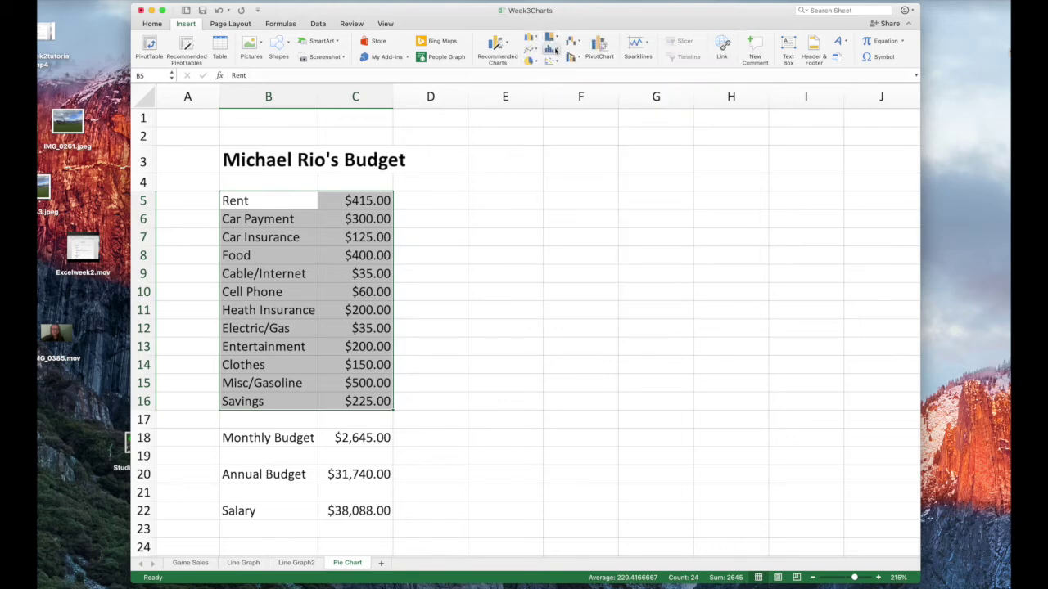
pyautogui.click(554, 37)
pyautogui.click(554, 37)
pyautogui.click(559, 50)
pyautogui.click(559, 51)
pyautogui.click(575, 42)
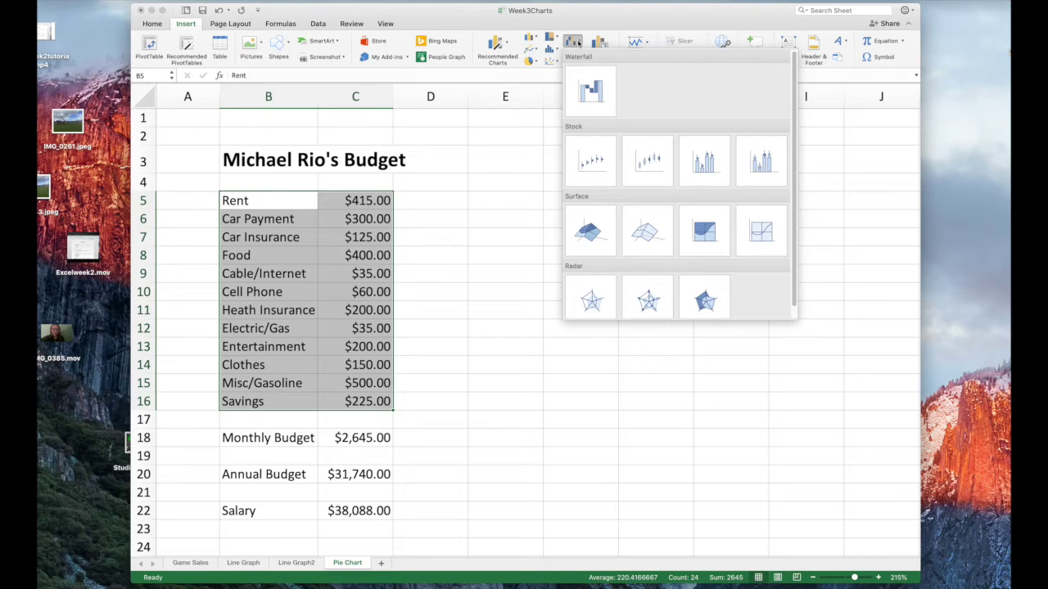
pyautogui.click(577, 41)
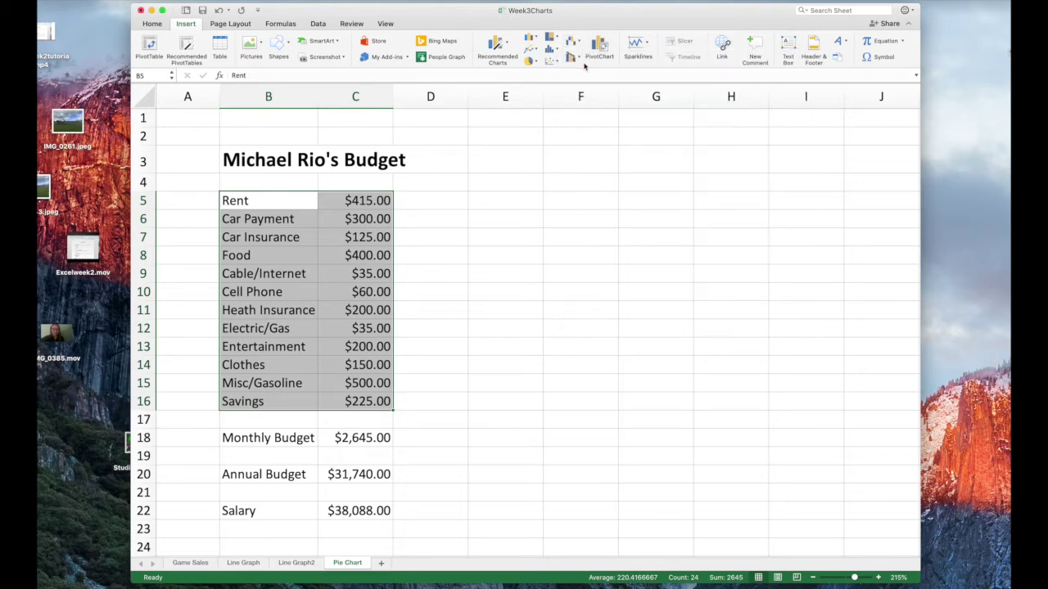
# Check the line chart types, then insert a first-style 2-D pie chart of the budget
pyautogui.click(535, 50)
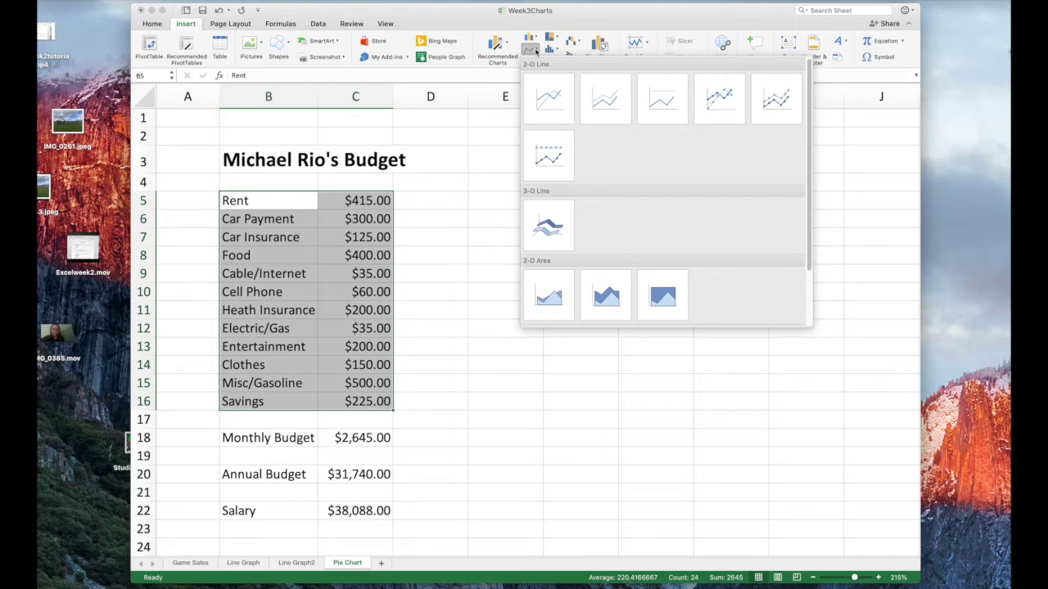
pyautogui.click(535, 51)
pyautogui.click(535, 62)
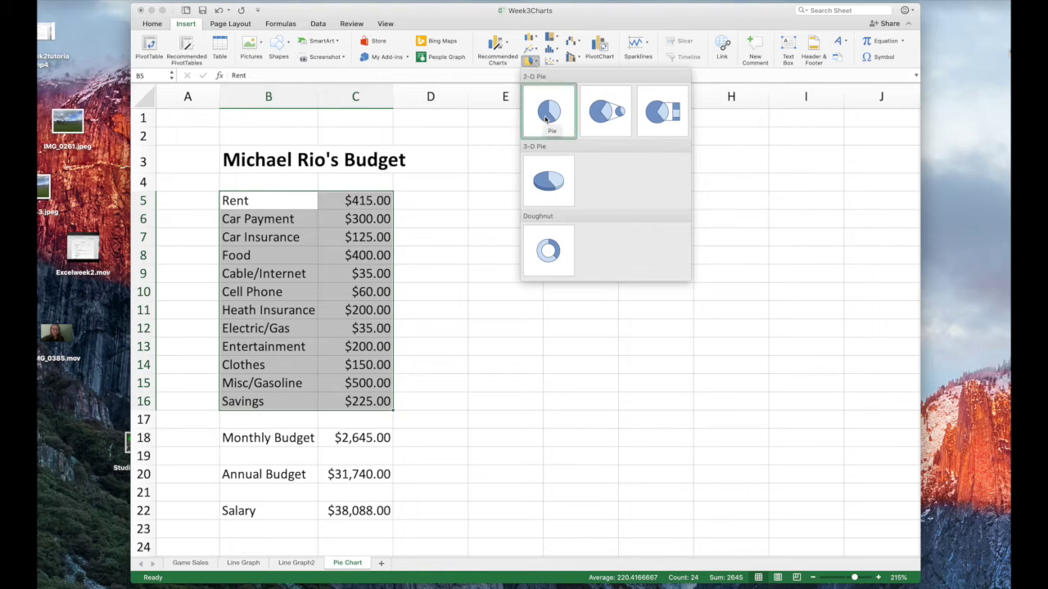
pyautogui.click(547, 117)
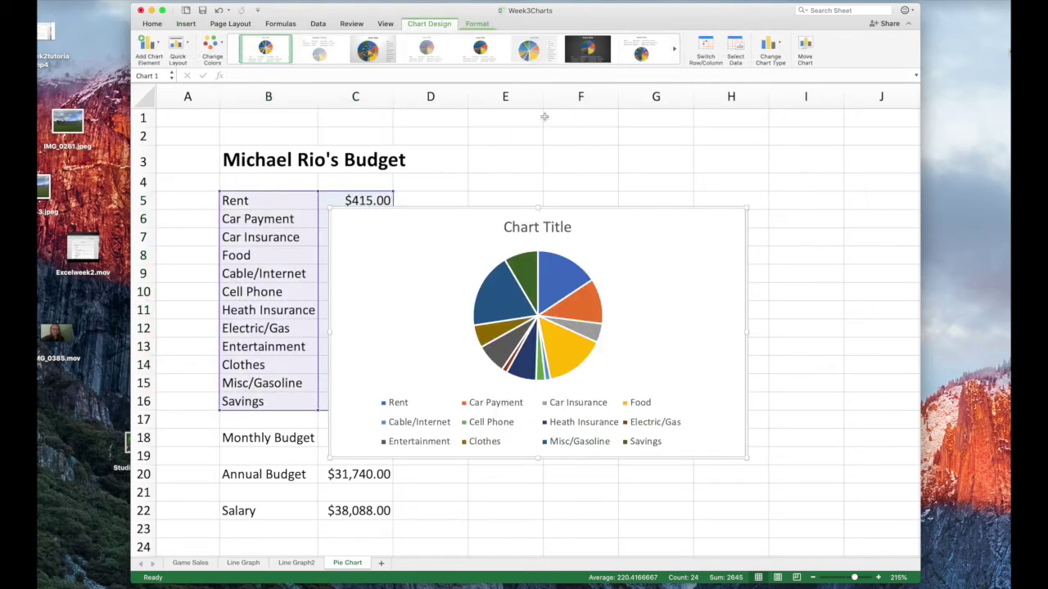
pyautogui.moveTo(597, 238); pyautogui.dragTo(699, 207)
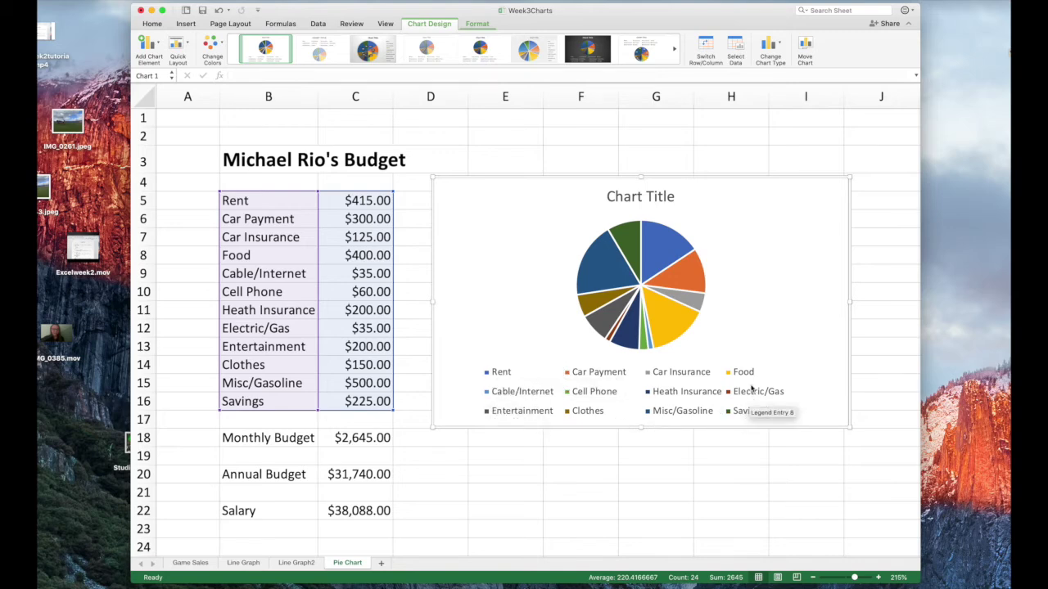
pyautogui.doubleClick(618, 195)
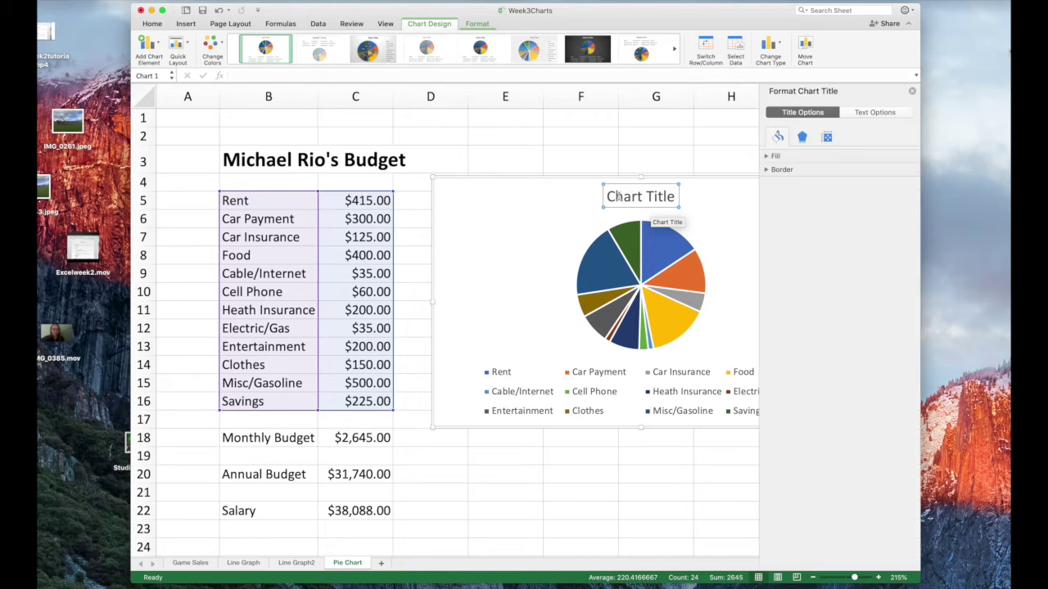
pyautogui.moveTo(607, 196); pyautogui.dragTo(672, 197)
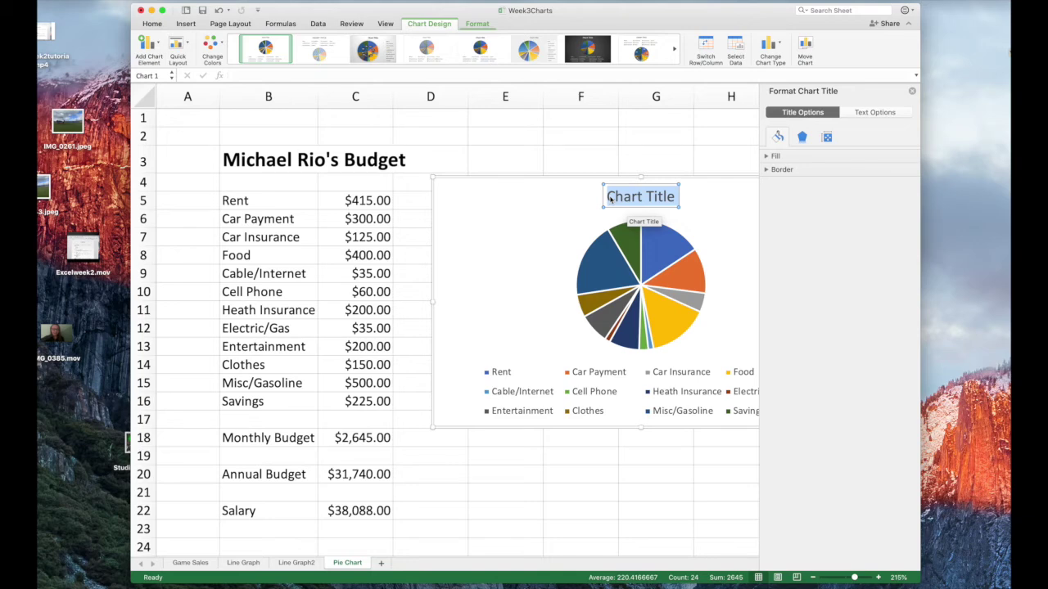
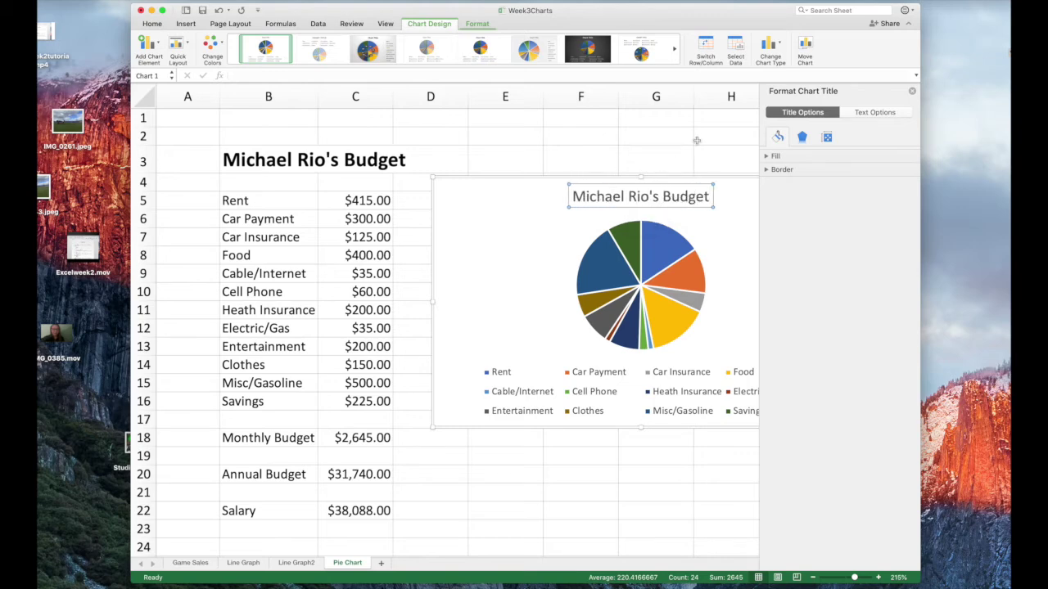
pyautogui.moveTo(699, 17); pyautogui.dragTo(624, 9)
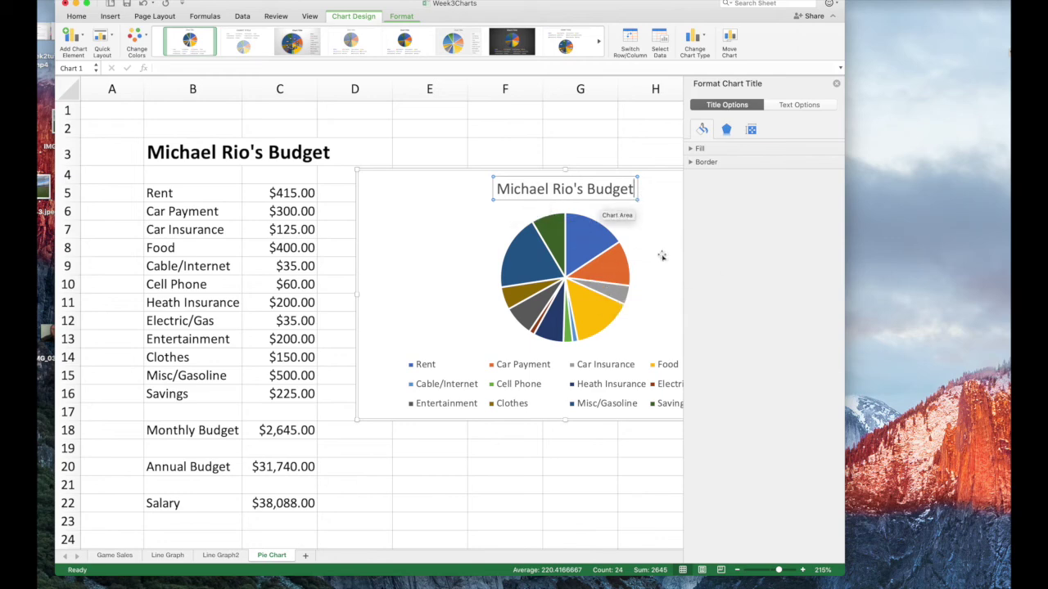
# Try pattern and solid blue fills on the chart title, then revert to automatic fill
pyautogui.click(691, 149)
pyautogui.click(691, 257)
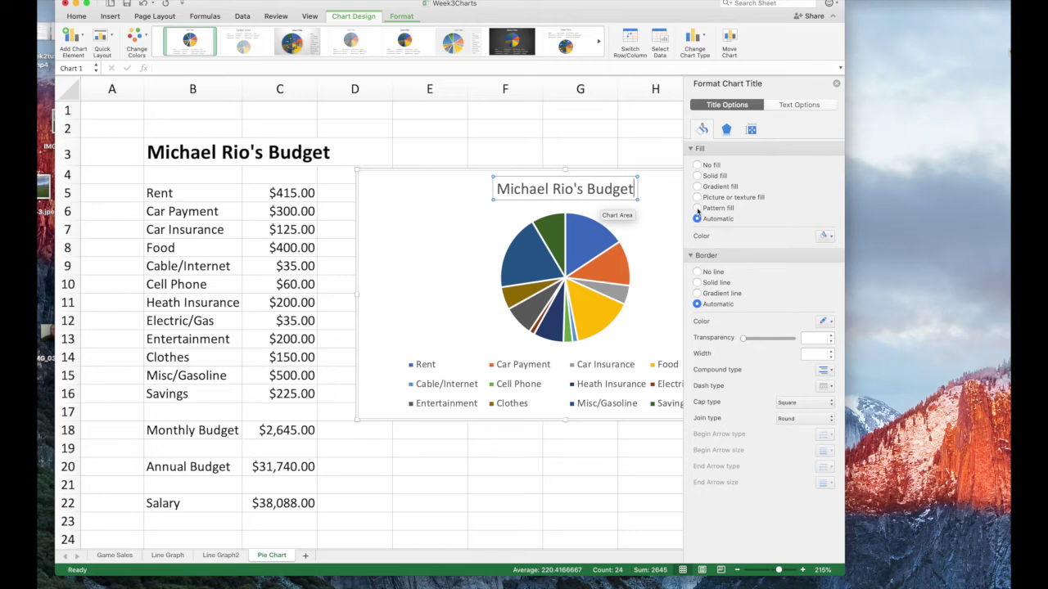
pyautogui.click(697, 209)
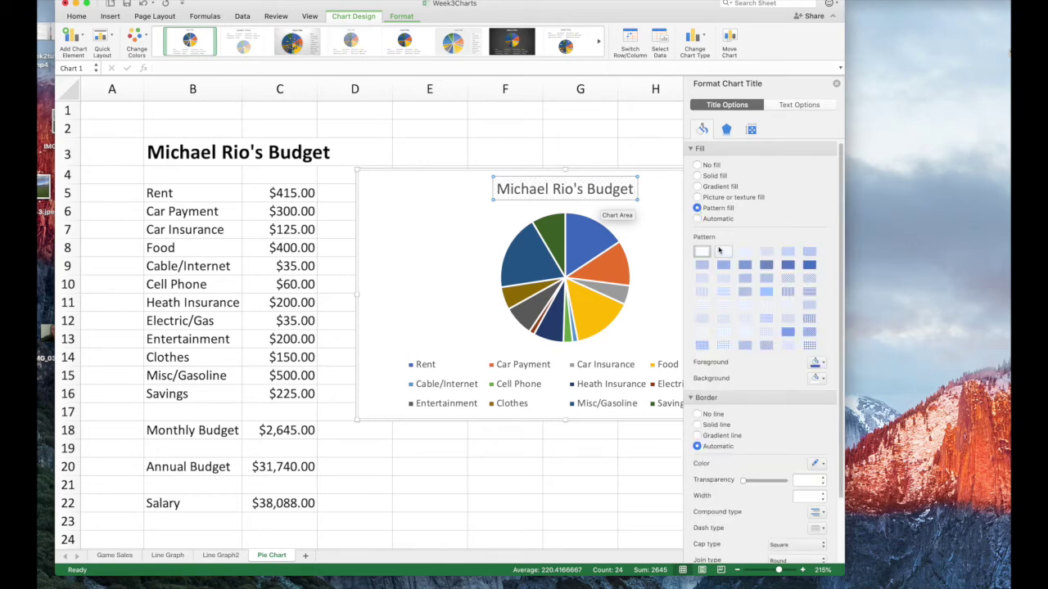
pyautogui.click(698, 176)
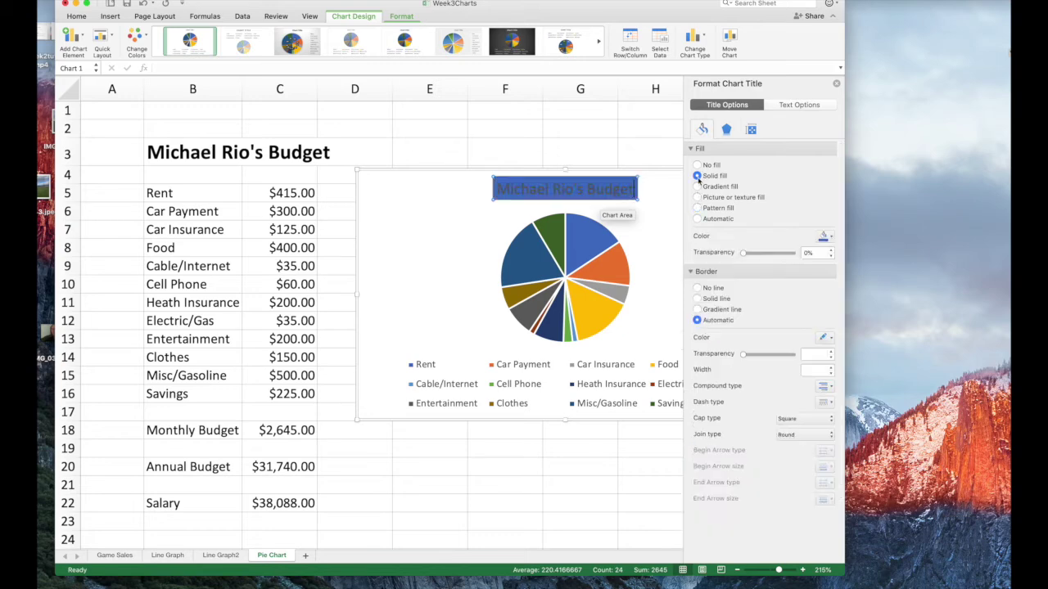
pyautogui.click(697, 219)
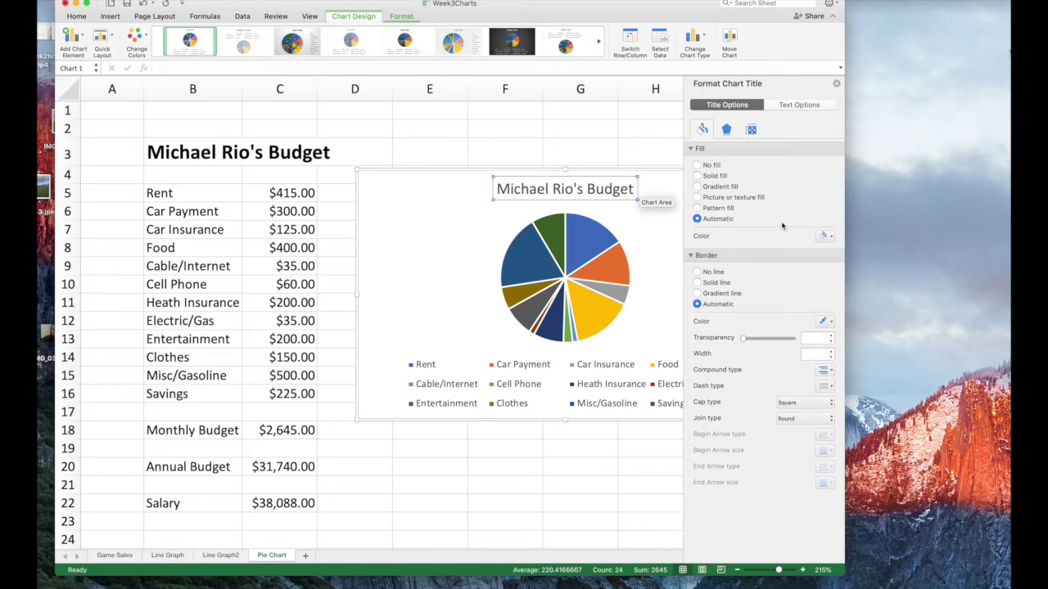
# Review the title's Effects and Size & Properties settings, then view Text Options
pyautogui.click(725, 130)
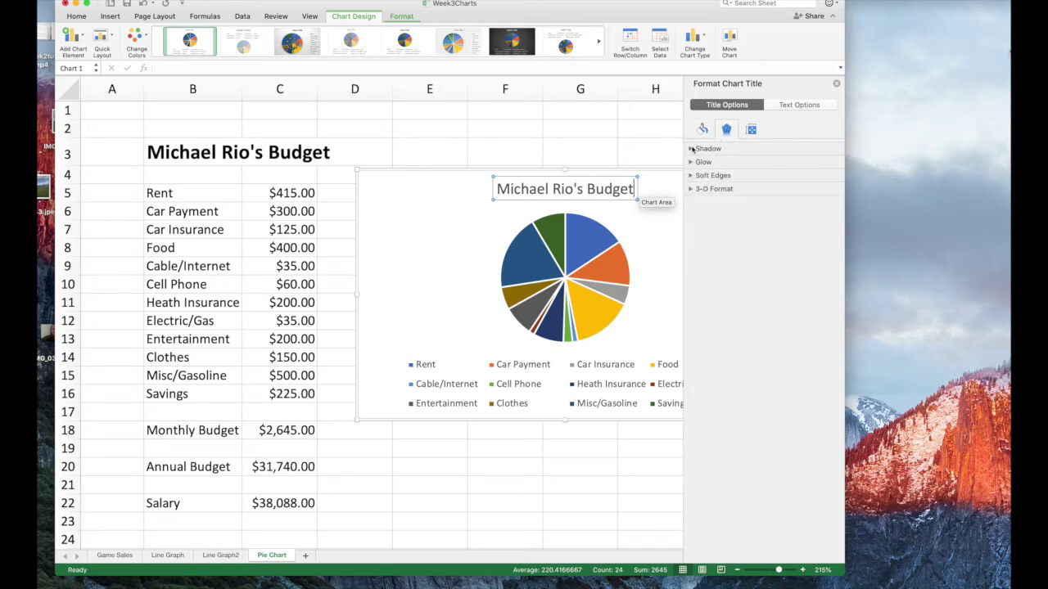
pyautogui.click(691, 149)
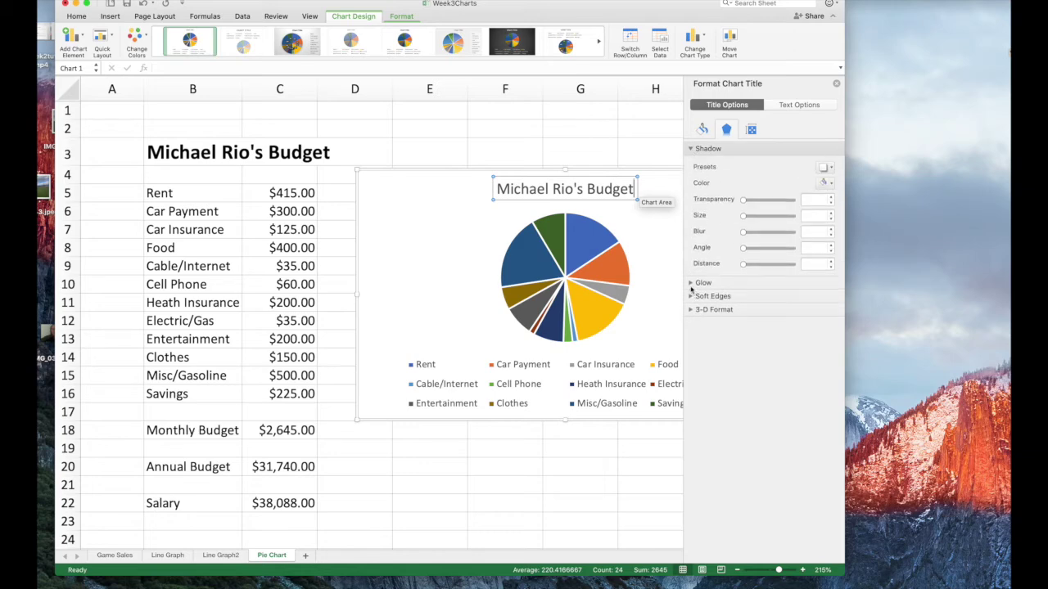
pyautogui.click(752, 130)
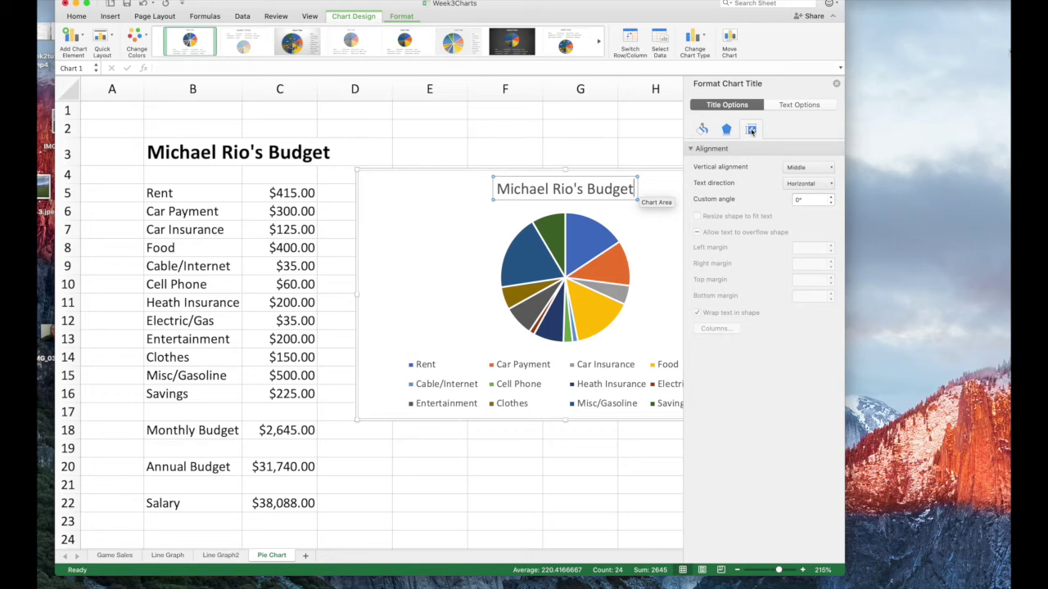
pyautogui.click(805, 106)
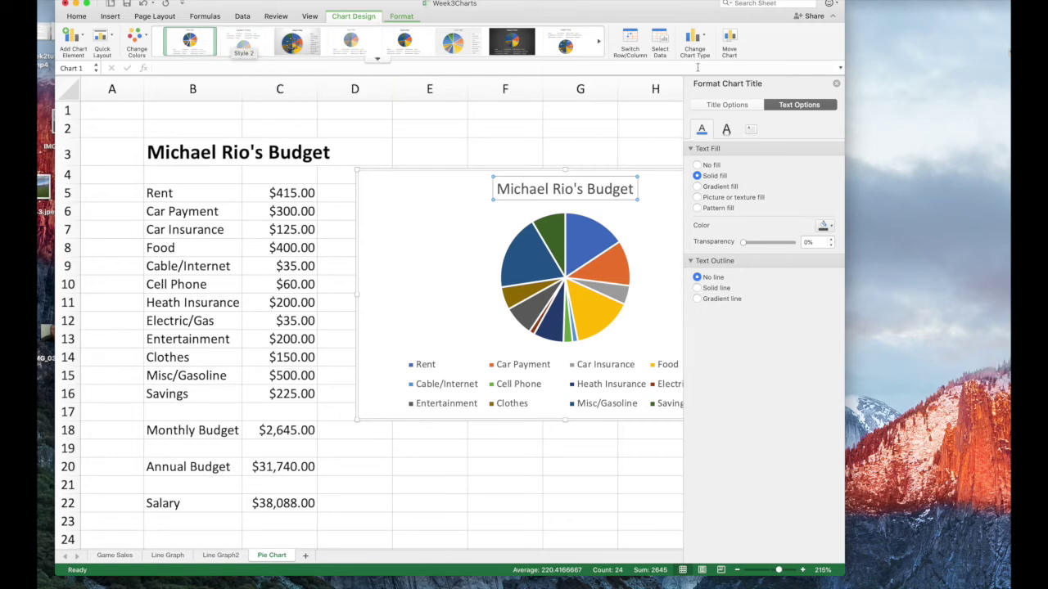
# Close the Format pane and preview chart Styles 2–5, Quick Layout and Change Colors
pyautogui.click(836, 83)
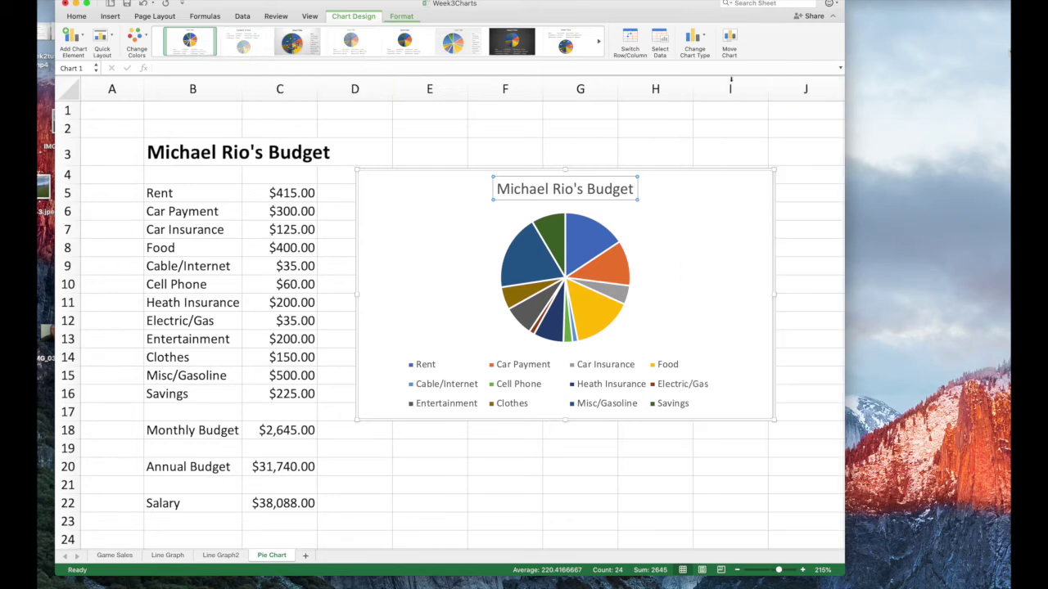
pyautogui.click(260, 39)
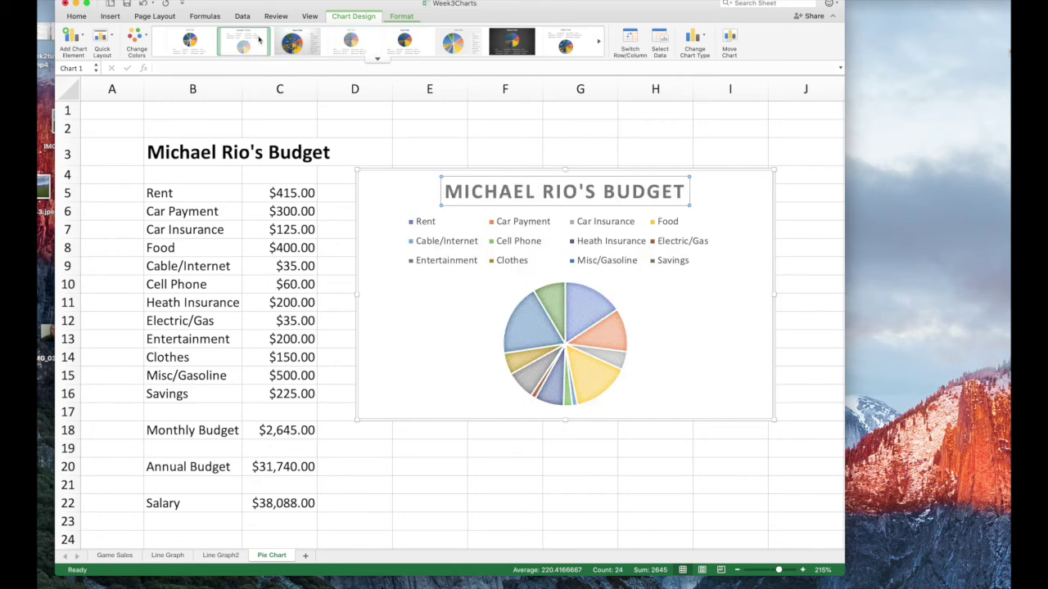
pyautogui.click(303, 39)
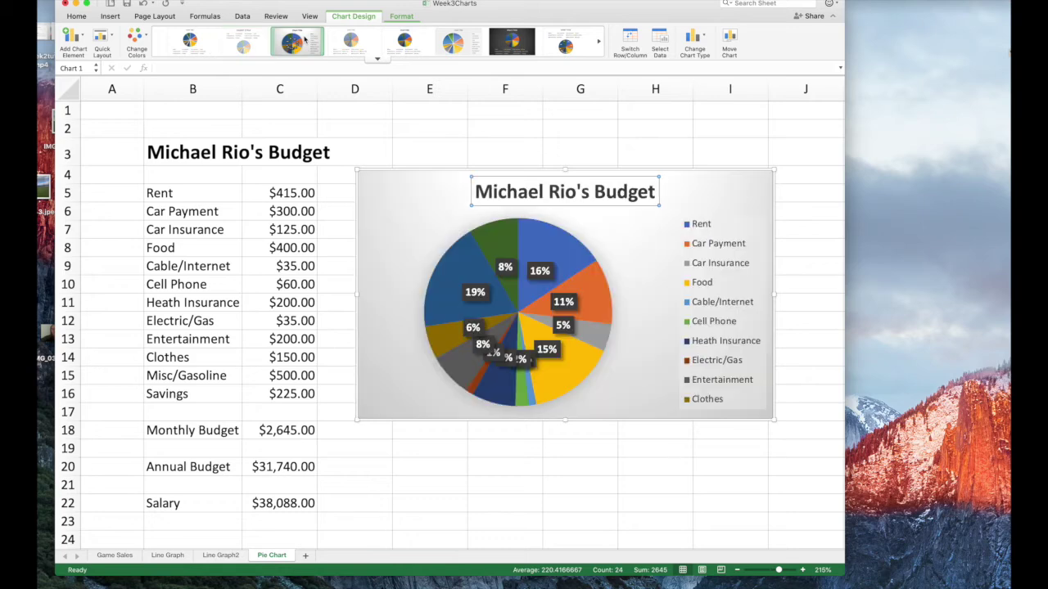
pyautogui.click(362, 39)
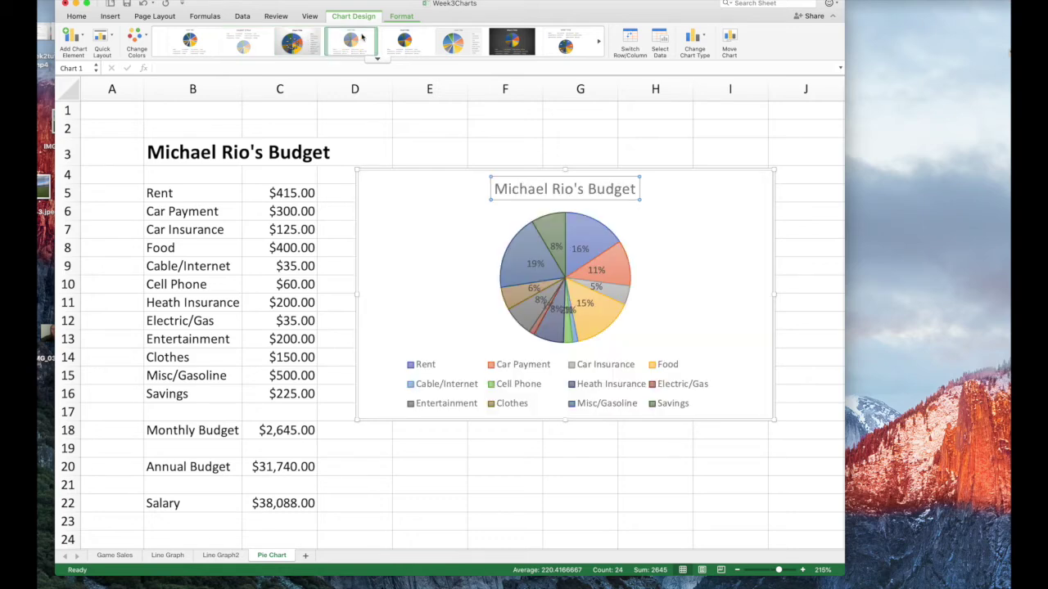
pyautogui.click(405, 39)
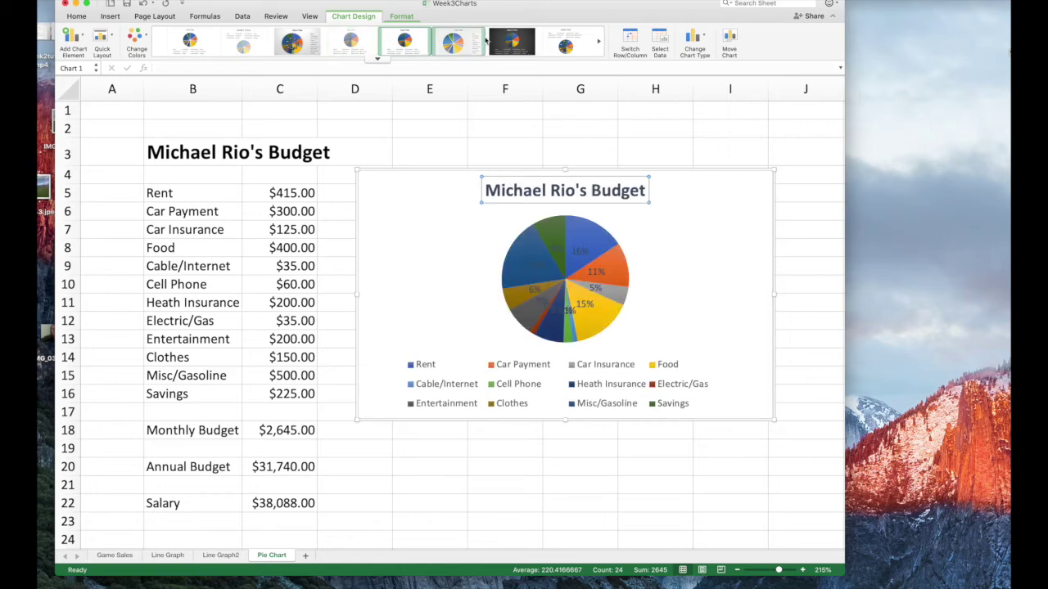
pyautogui.click(112, 41)
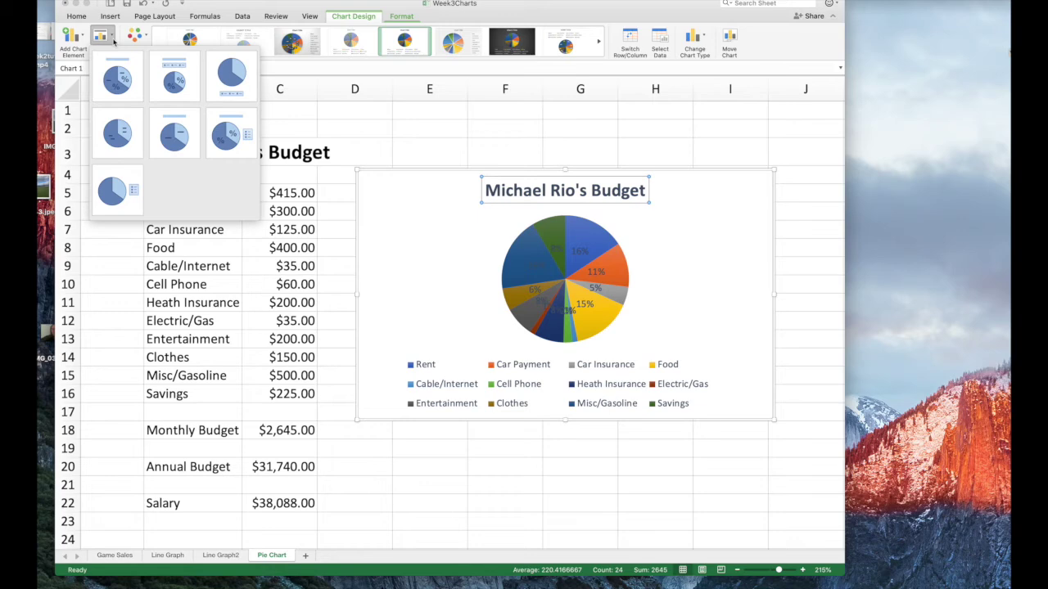
pyautogui.click(112, 41)
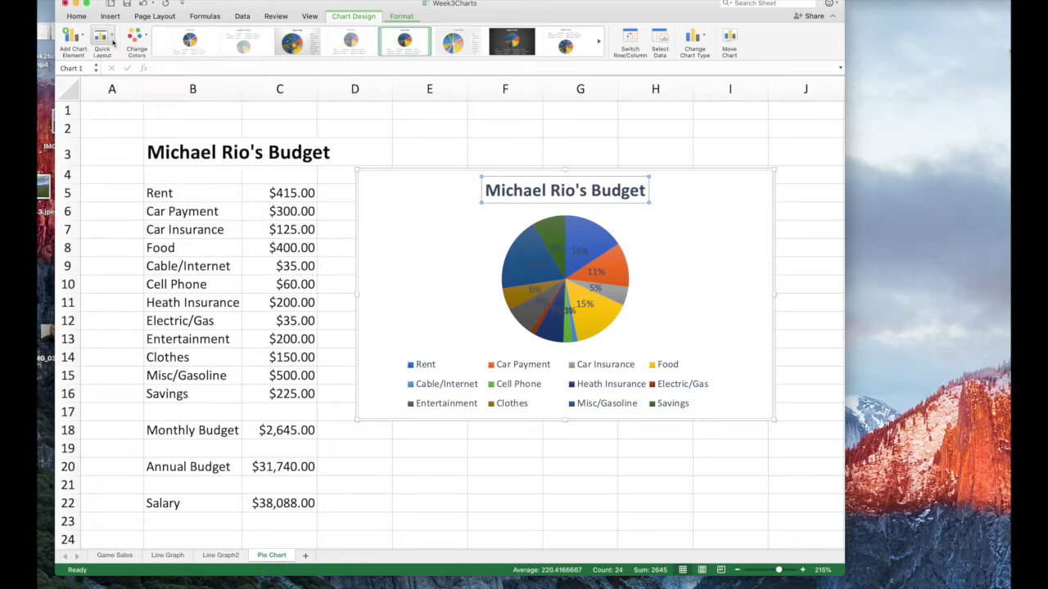
pyautogui.click(145, 41)
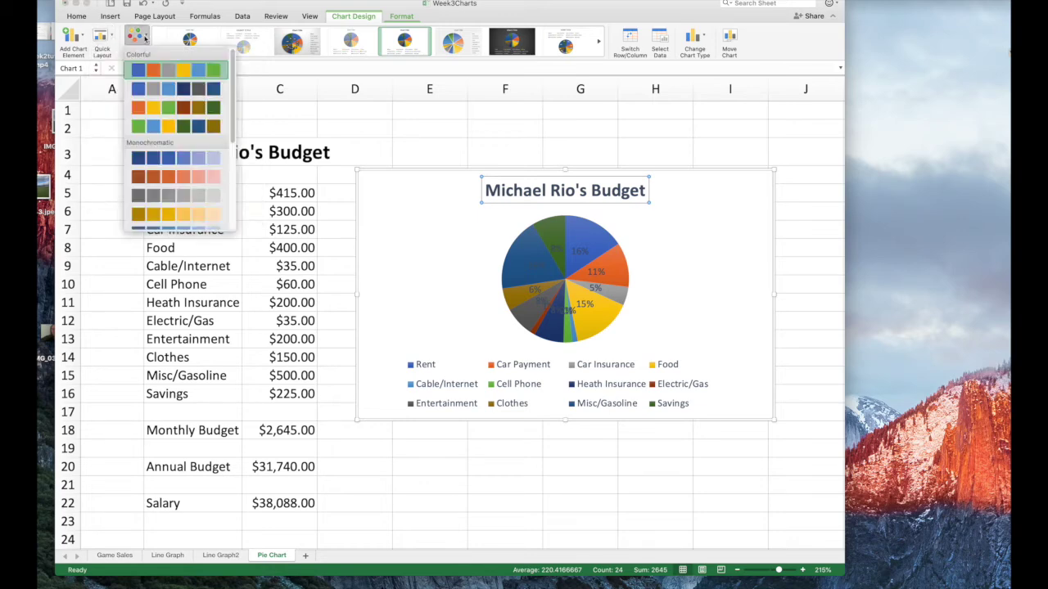
pyautogui.click(146, 39)
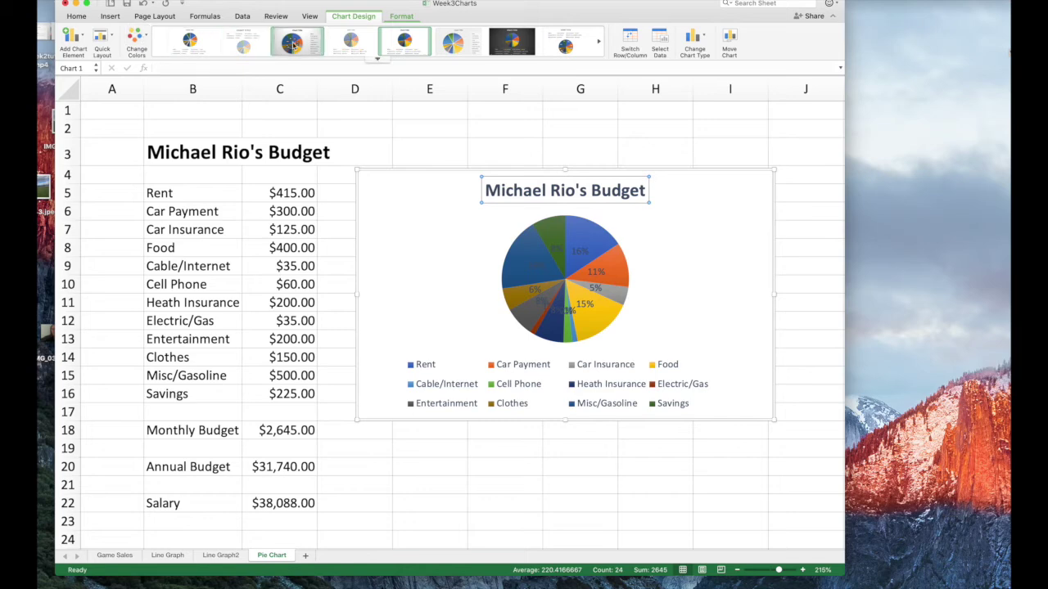
# Try the dark and other styles, settling on the gradient style with dark percentage labels
pyautogui.click(499, 47)
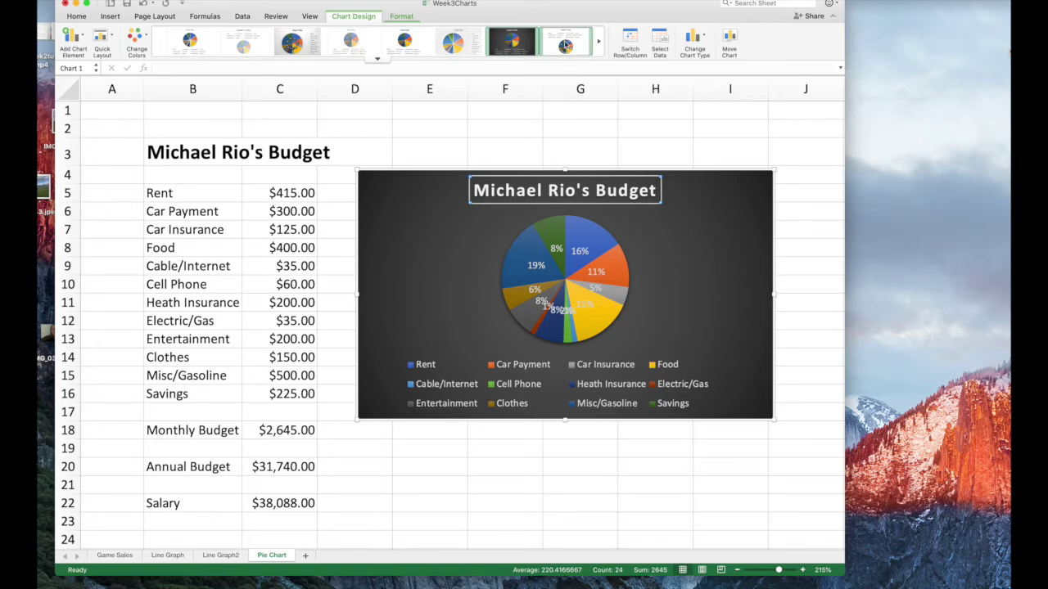
pyautogui.click(565, 44)
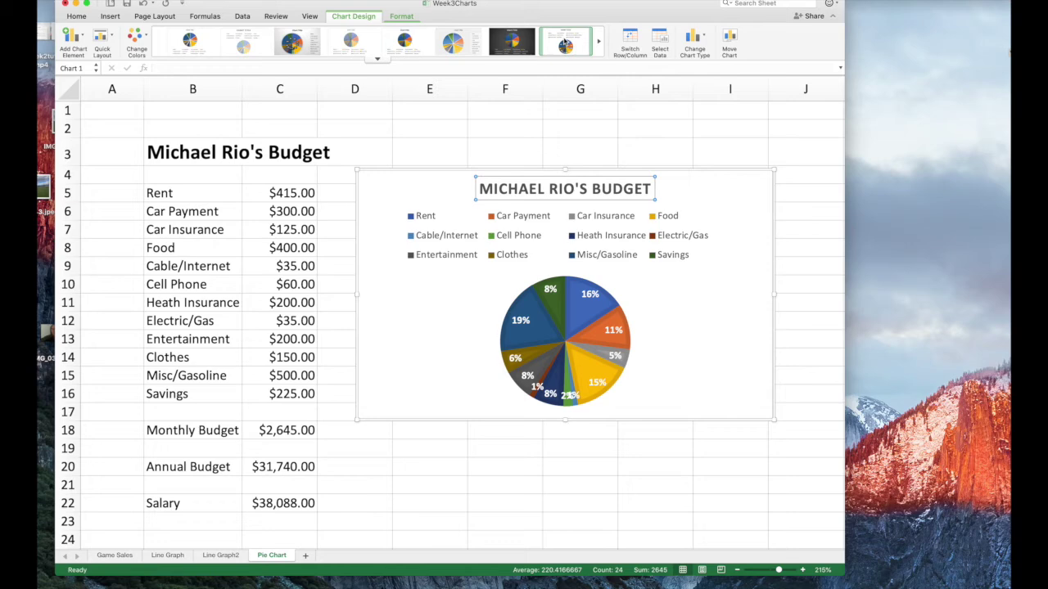
pyautogui.click(456, 45)
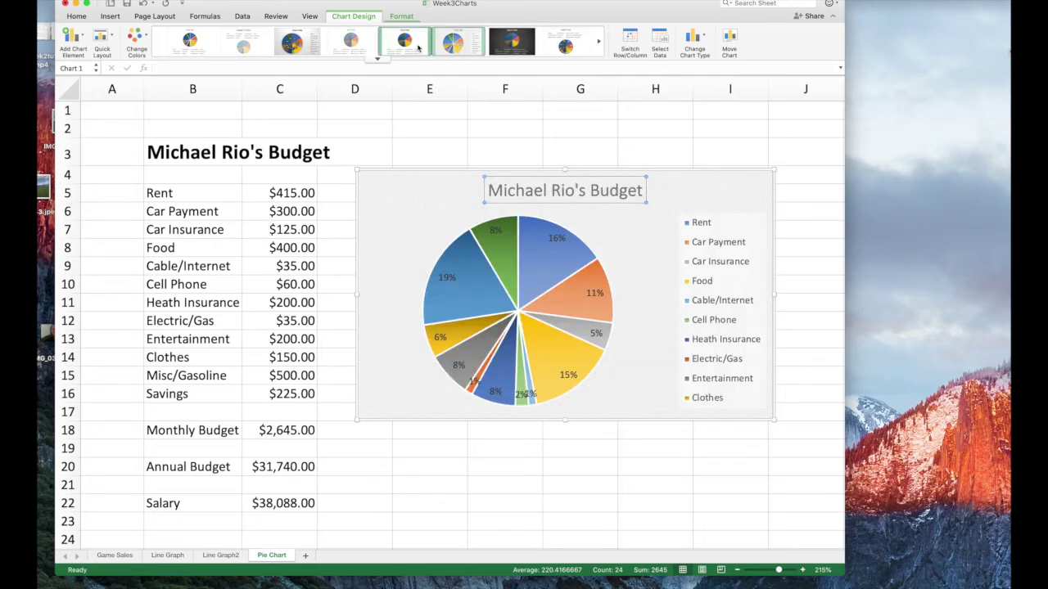
pyautogui.click(418, 46)
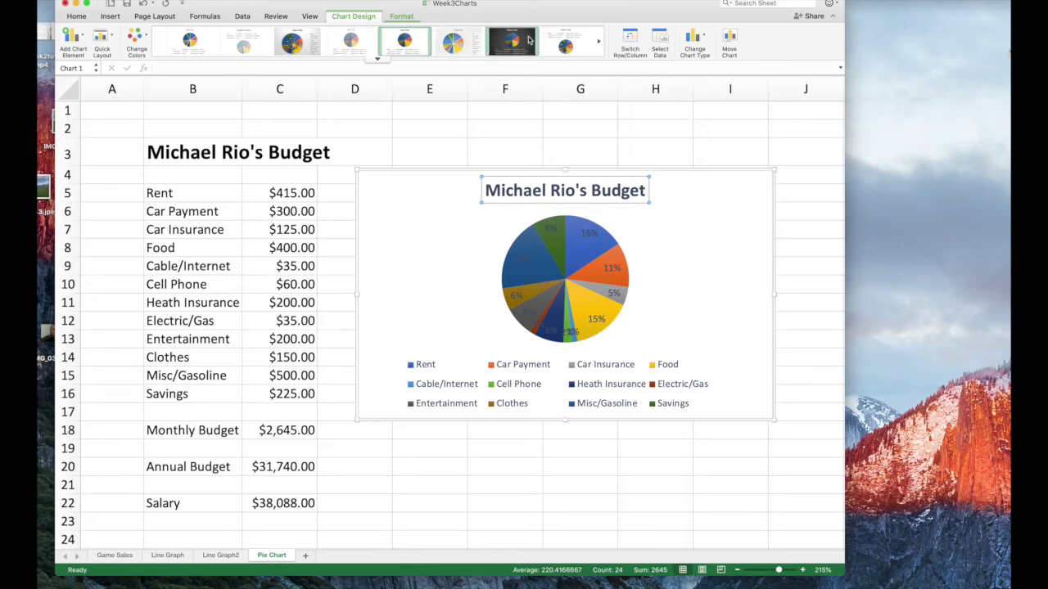
pyautogui.click(366, 44)
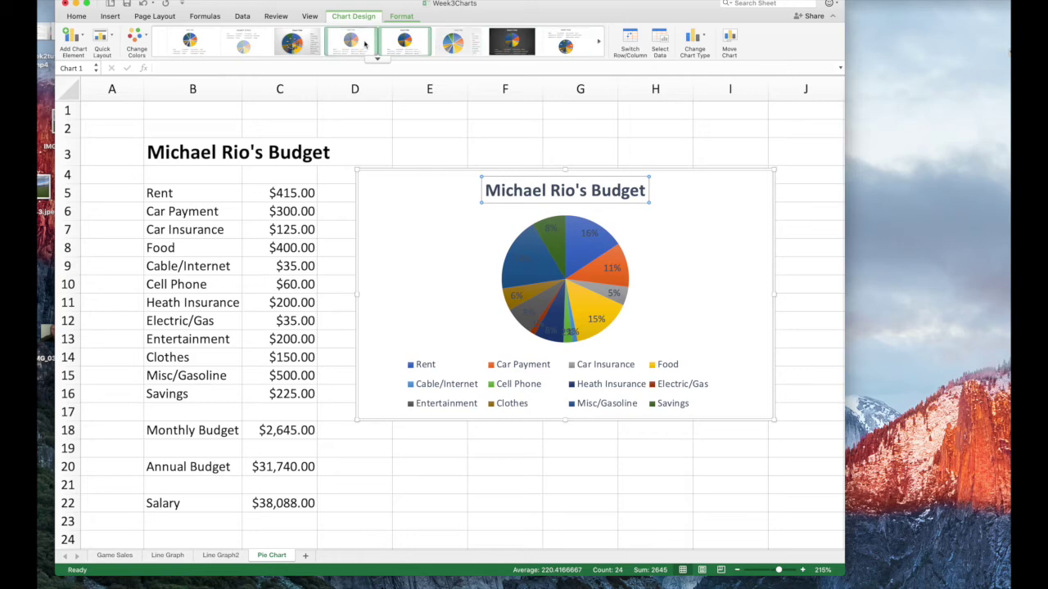
pyautogui.click(308, 43)
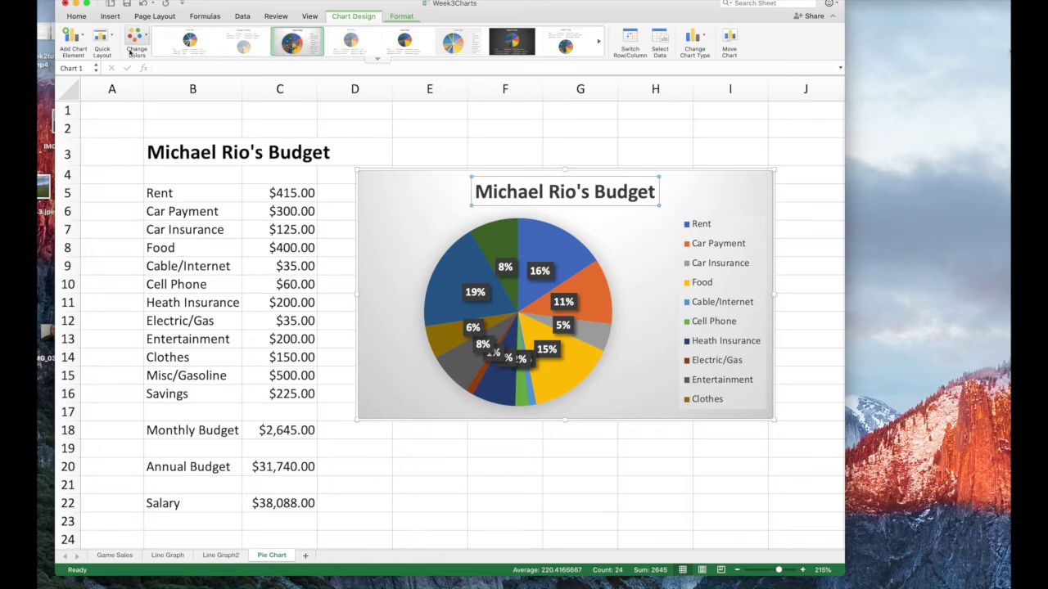
# Try the callout and top-legend quick layouts, ending with no title and a bottom legend
pyautogui.click(105, 41)
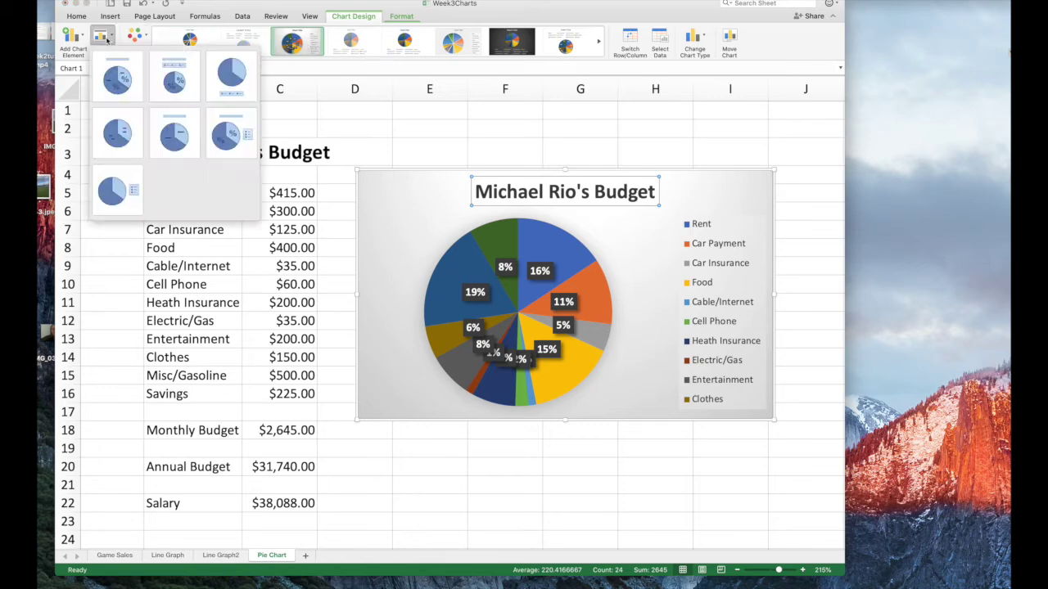
pyautogui.click(119, 81)
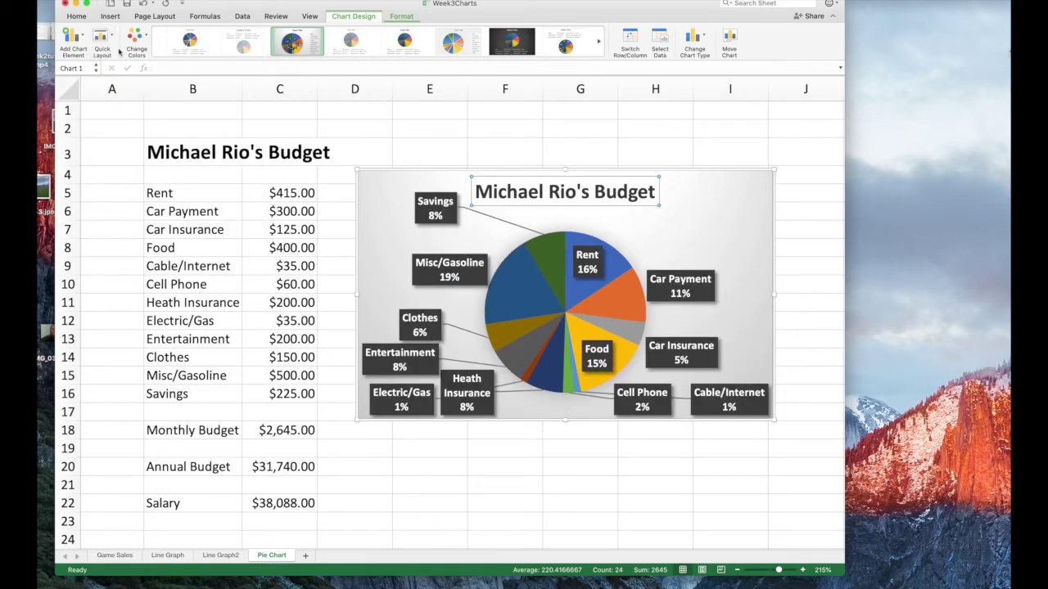
pyautogui.click(112, 39)
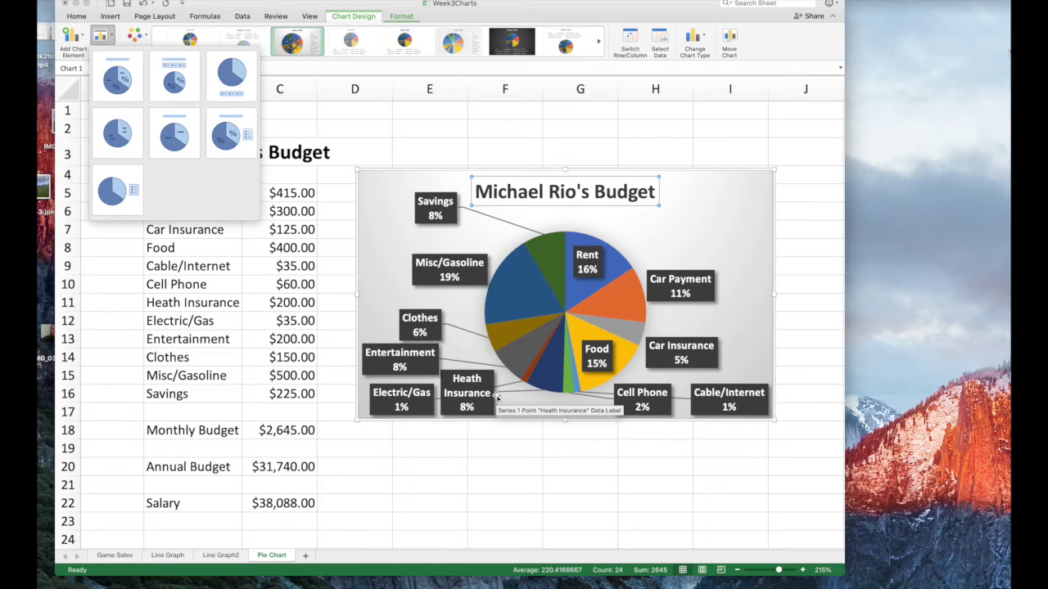
pyautogui.click(169, 80)
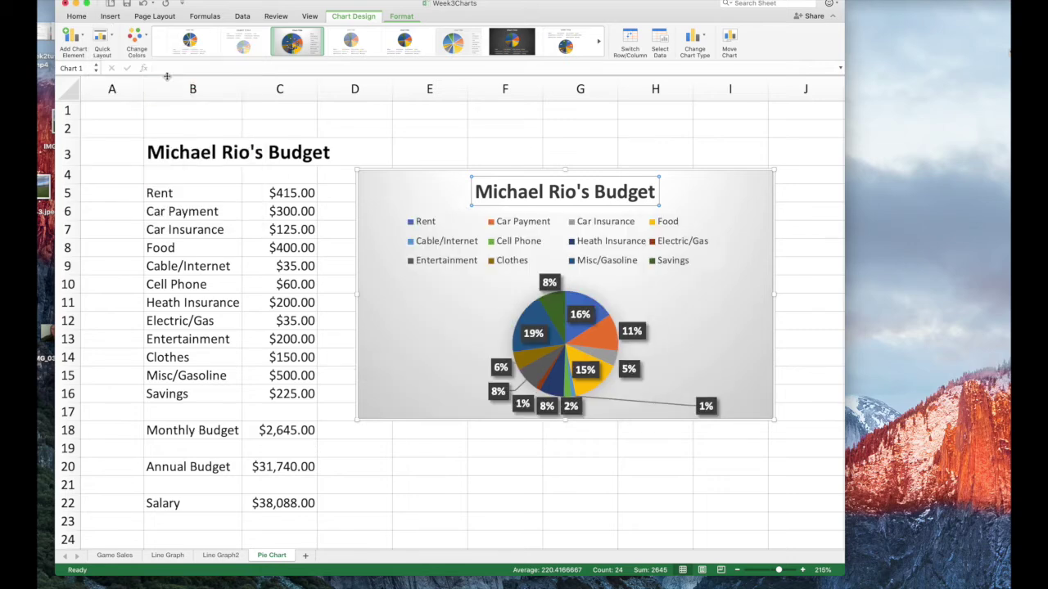
pyautogui.click(113, 45)
pyautogui.click(234, 79)
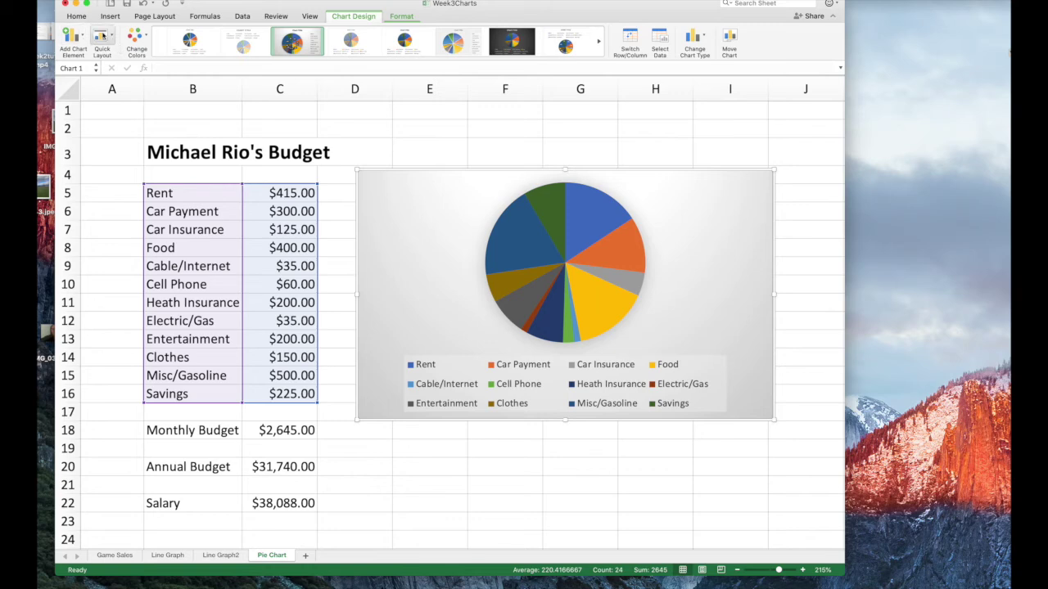
# Try the value, category-name and percentage-label quick layouts on the pie chart
pyautogui.click(113, 38)
pyautogui.click(115, 136)
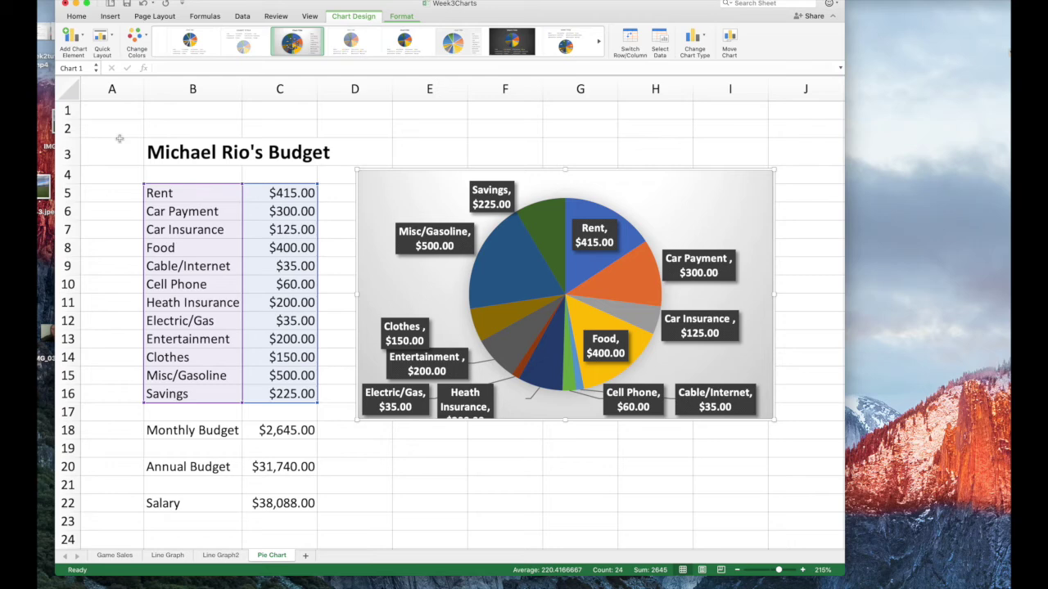
pyautogui.click(110, 38)
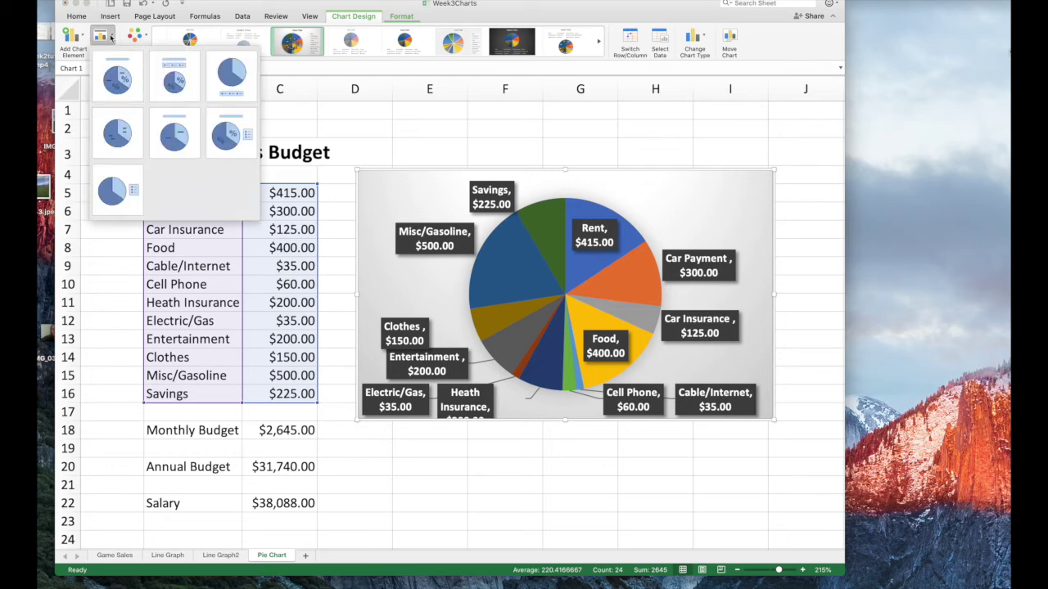
pyautogui.click(171, 133)
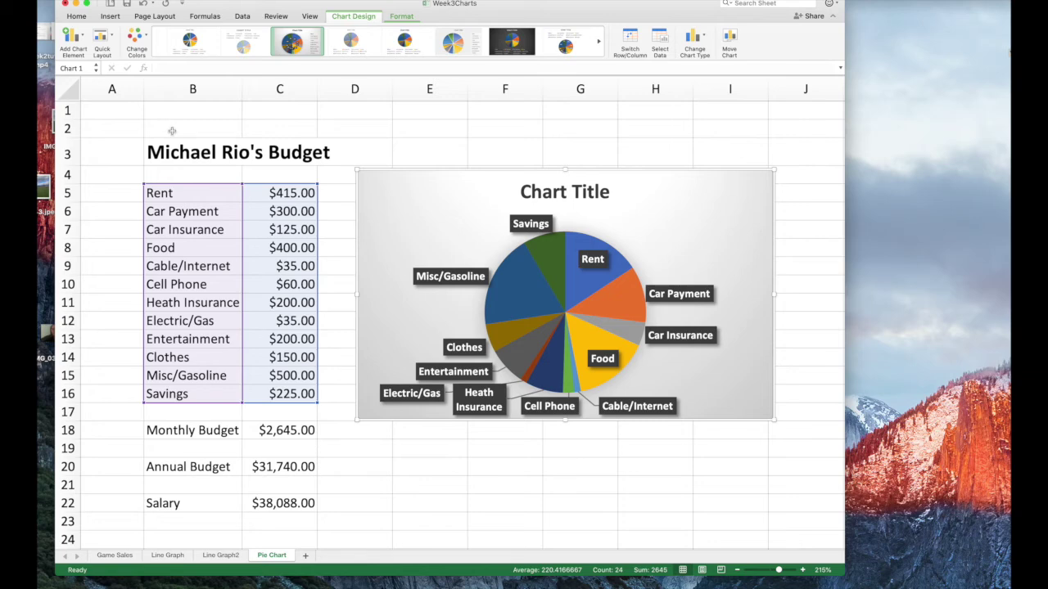
pyautogui.click(112, 39)
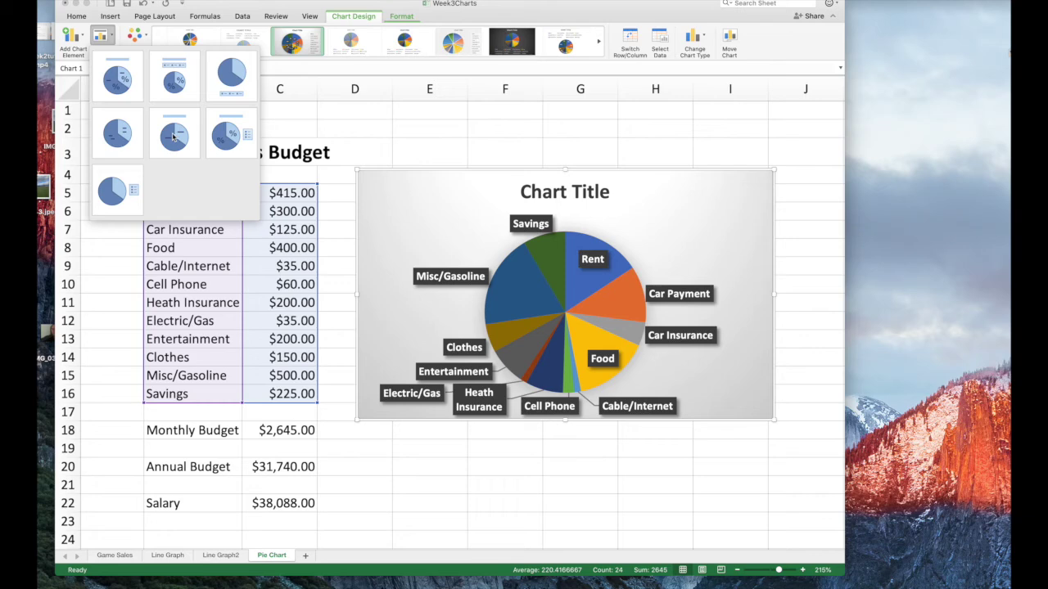
pyautogui.click(225, 135)
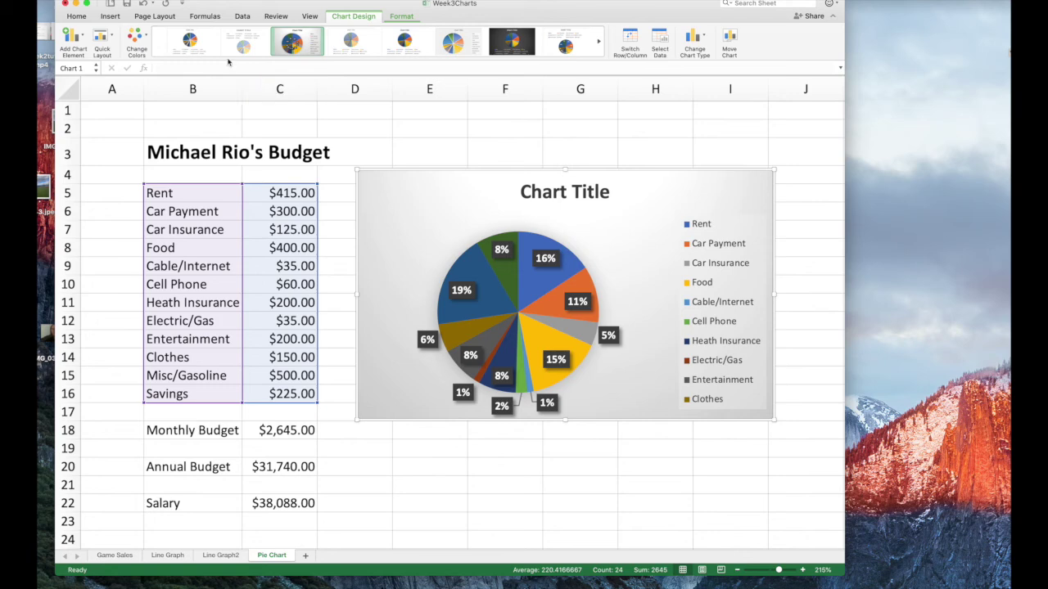
# Apply a no-title layout, then settle on the layout with title and percentage labels
pyautogui.click(114, 38)
pyautogui.click(116, 189)
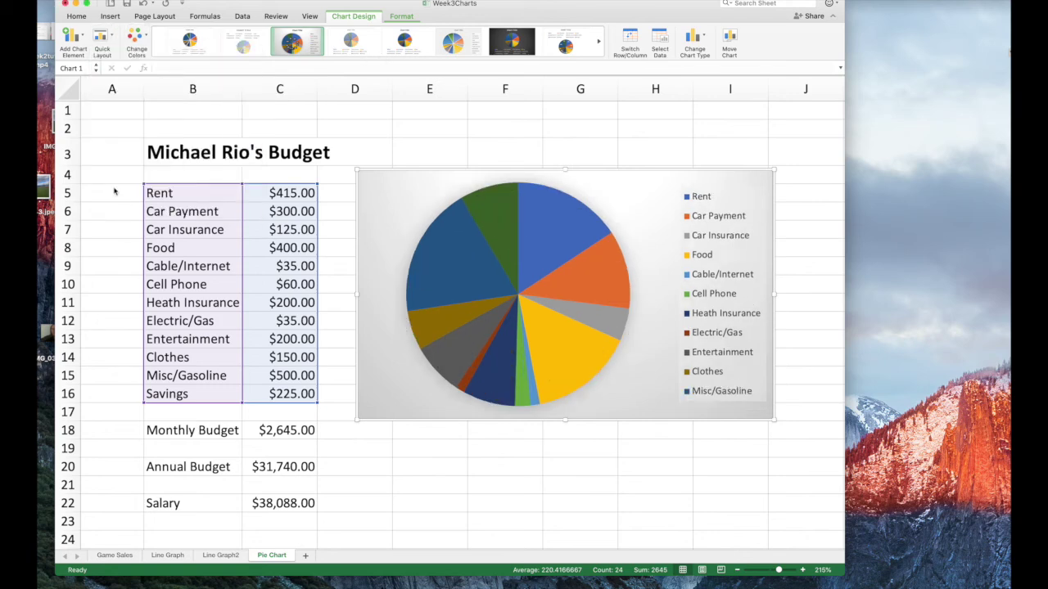
pyautogui.click(113, 39)
pyautogui.click(226, 135)
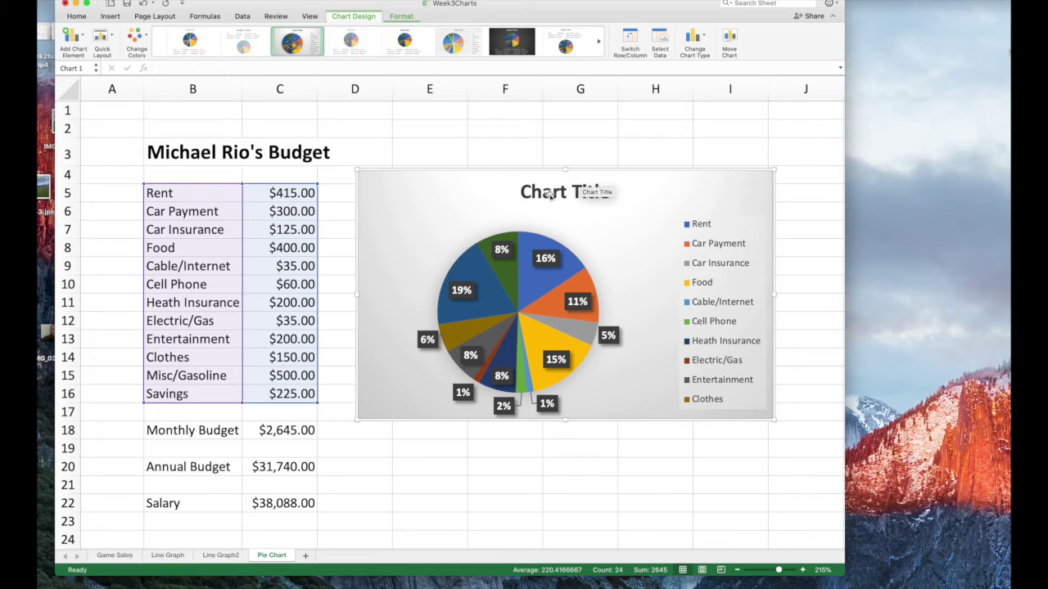
# Preview the dark and light styles, then apply the uppercase-title, top-legend style
pyautogui.click(510, 48)
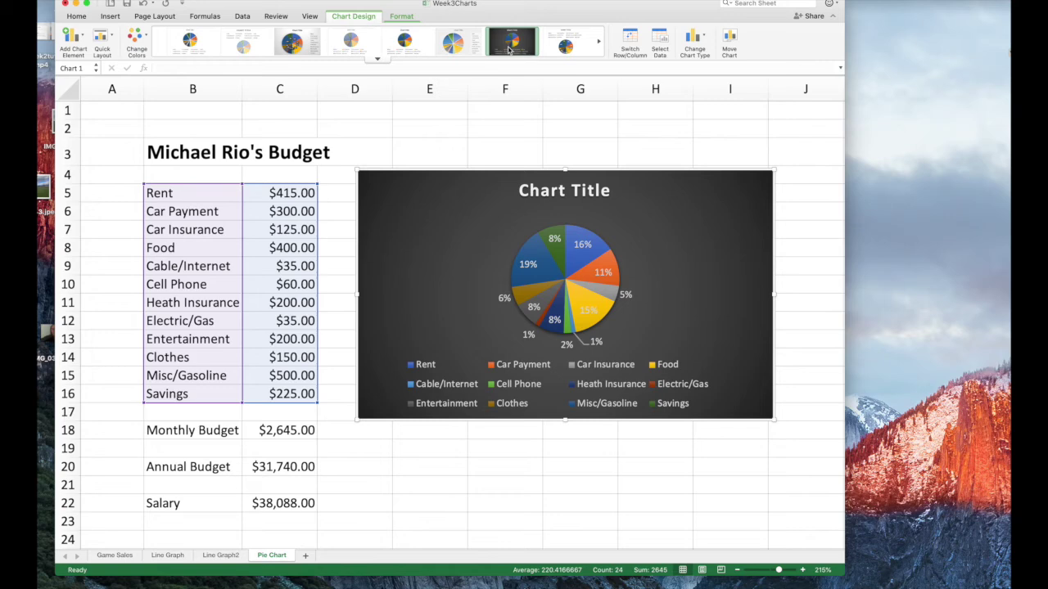
pyautogui.click(457, 47)
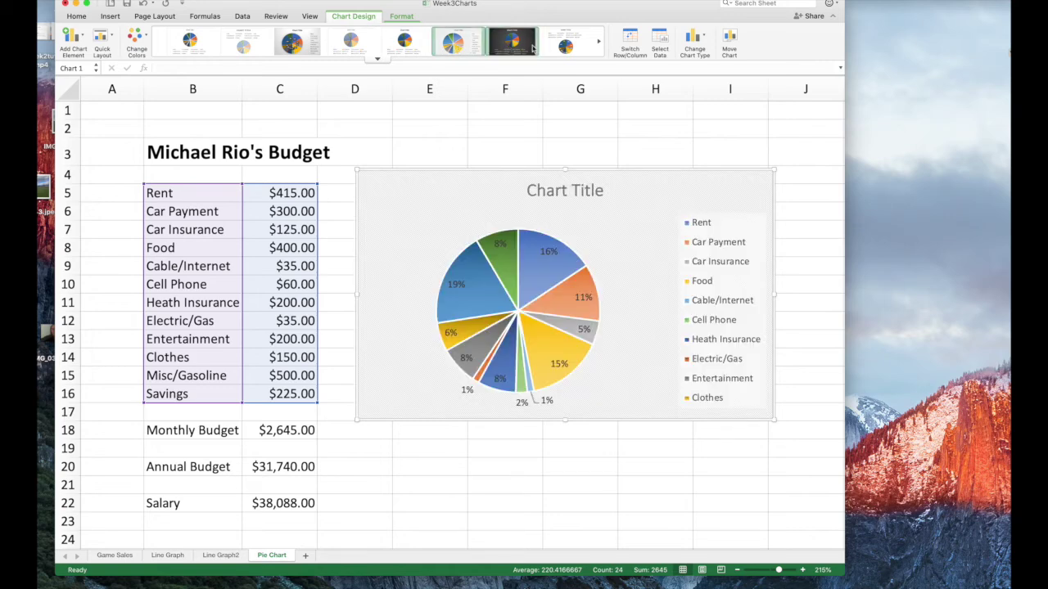
pyautogui.click(565, 46)
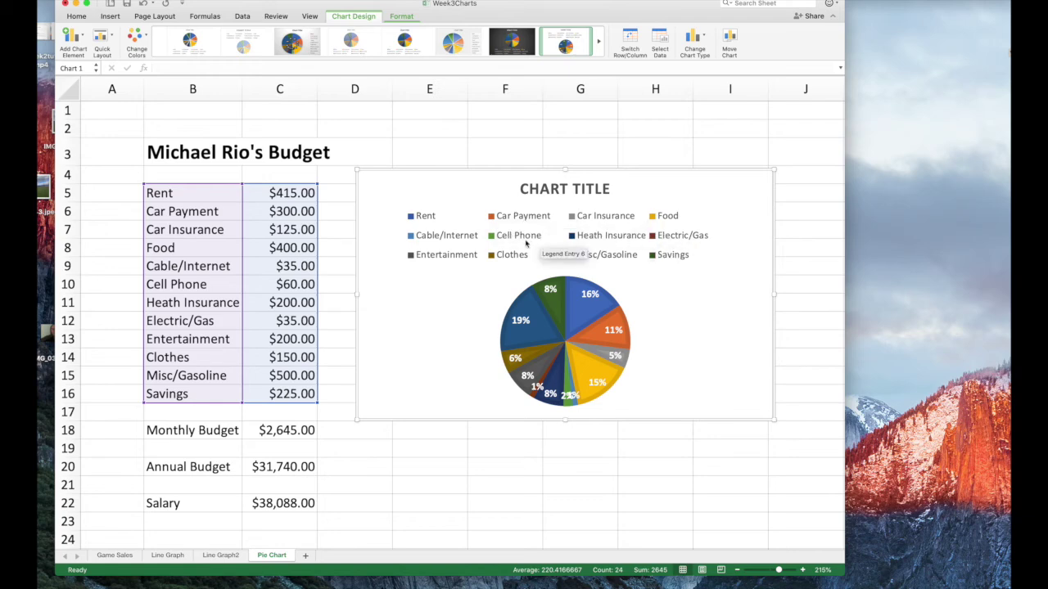
pyautogui.click(557, 189)
pyautogui.doubleClick(556, 189)
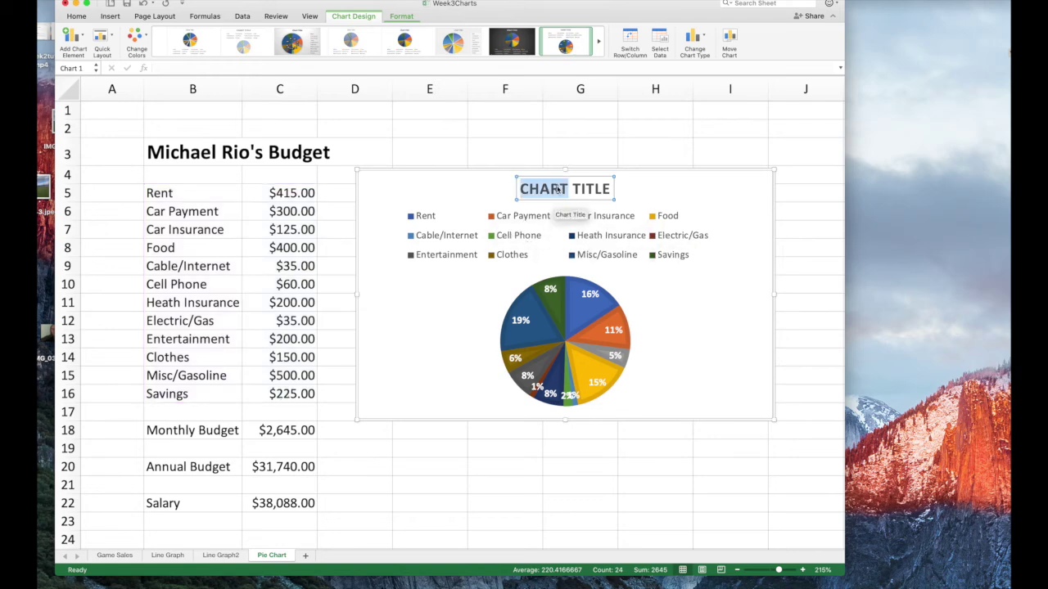
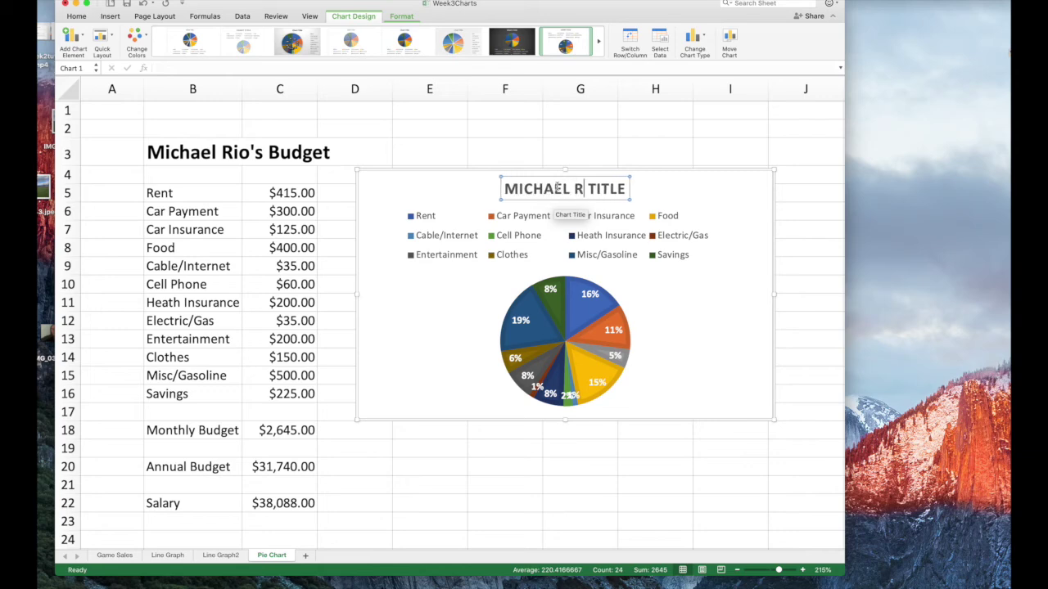
pyautogui.write('Budget')
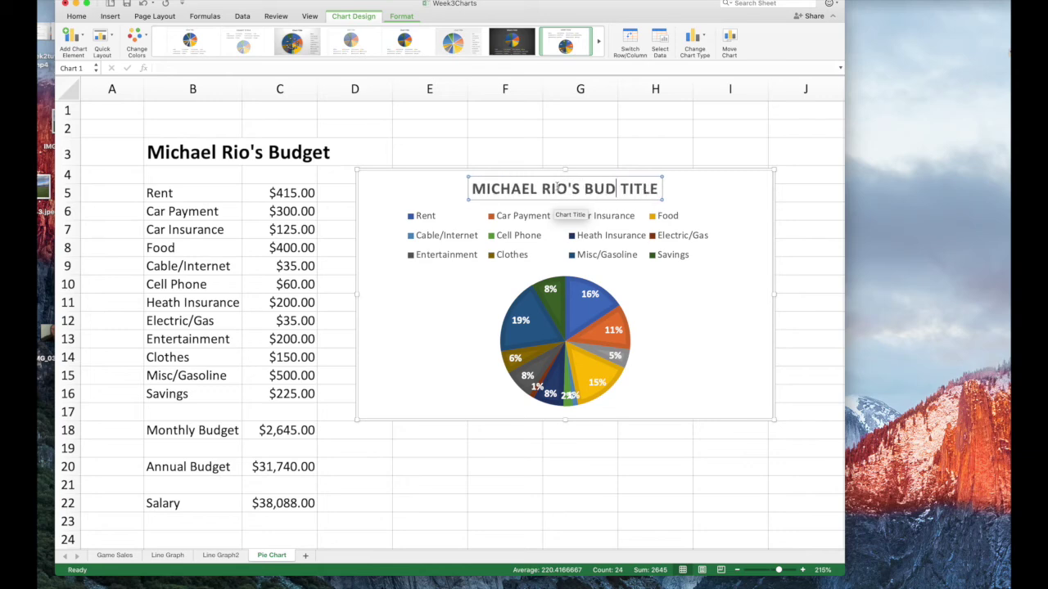
pyautogui.doubleClick(646, 189)
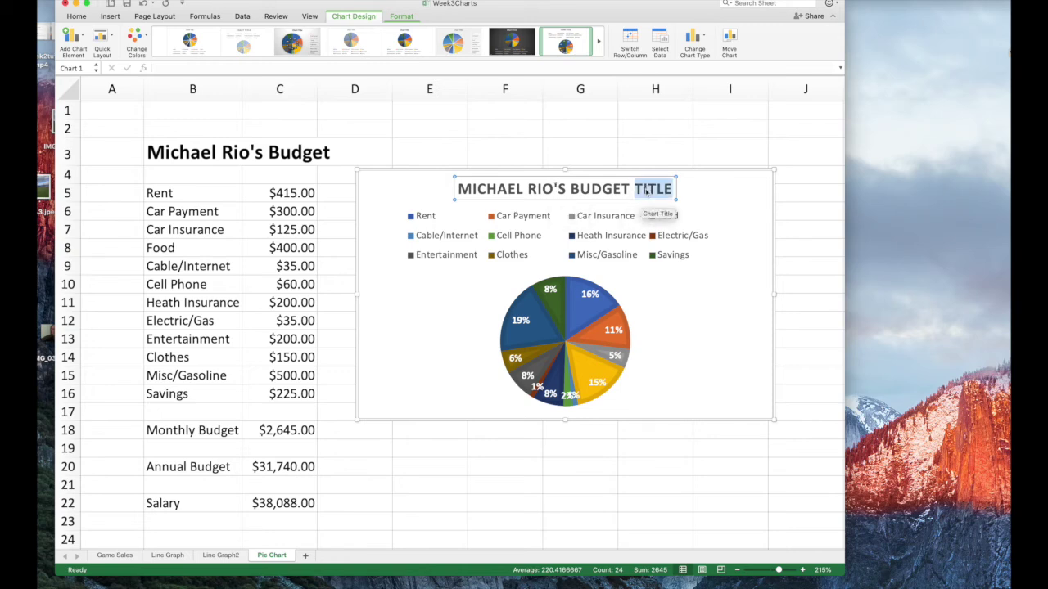
pyautogui.press('BackSpace')
pyautogui.click(602, 273)
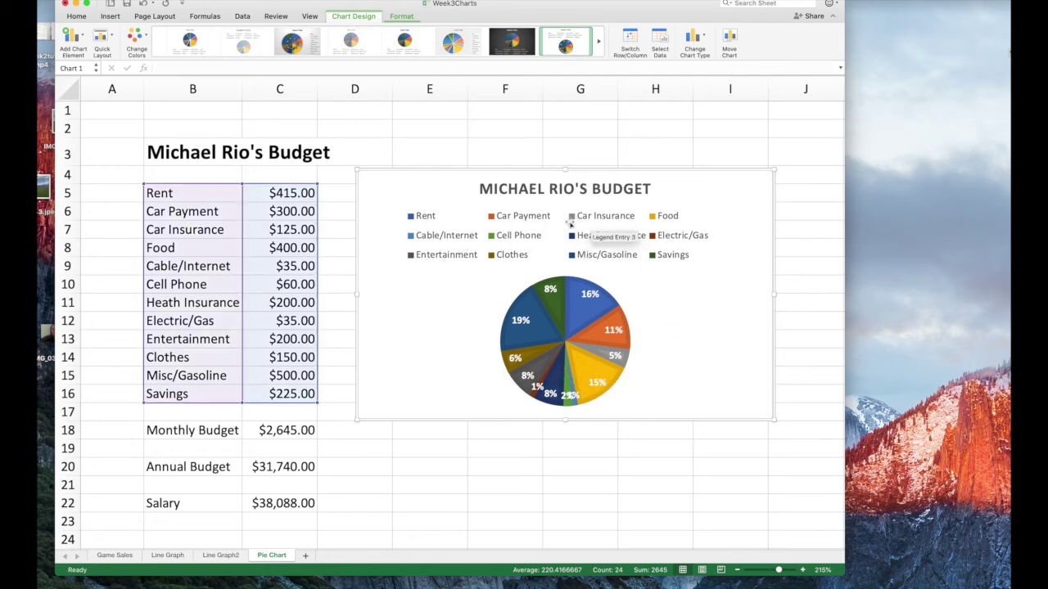
# Preview dark, light and bottom-legend styles, settling on bold title with boxed percentages
pyautogui.click(514, 42)
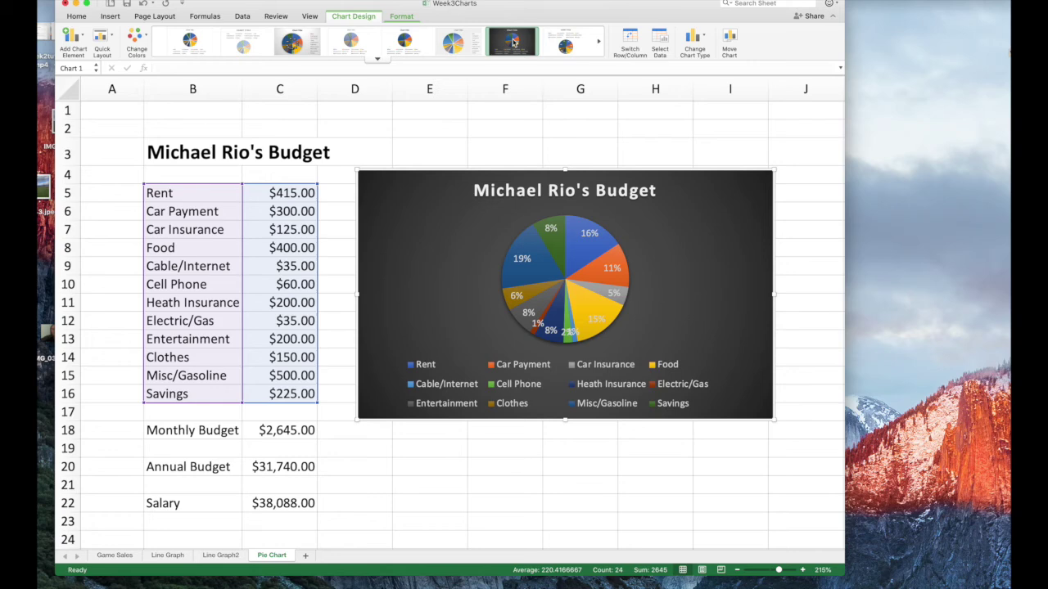
pyautogui.click(459, 46)
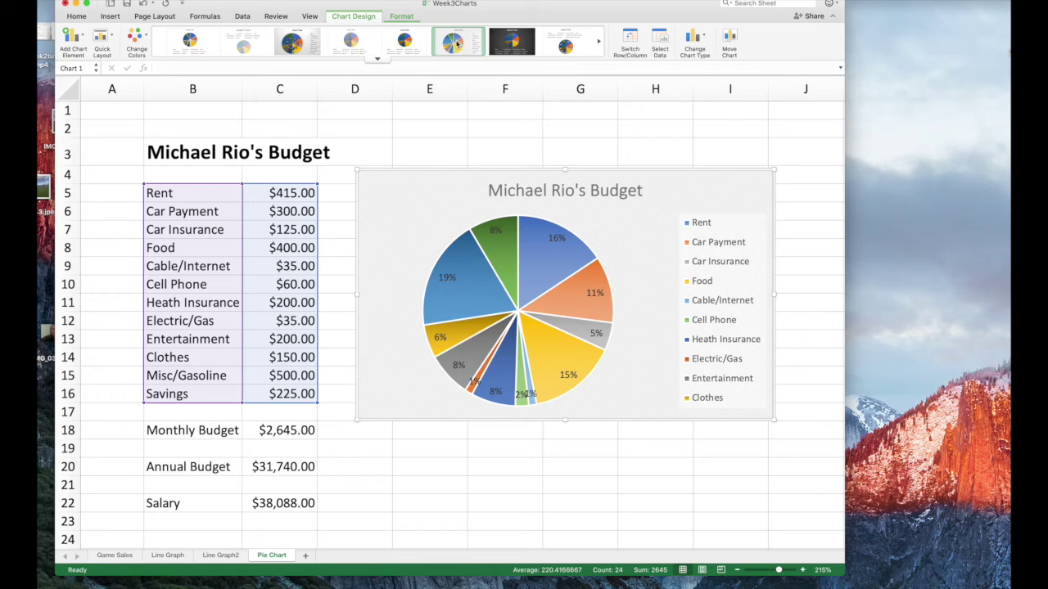
pyautogui.click(303, 45)
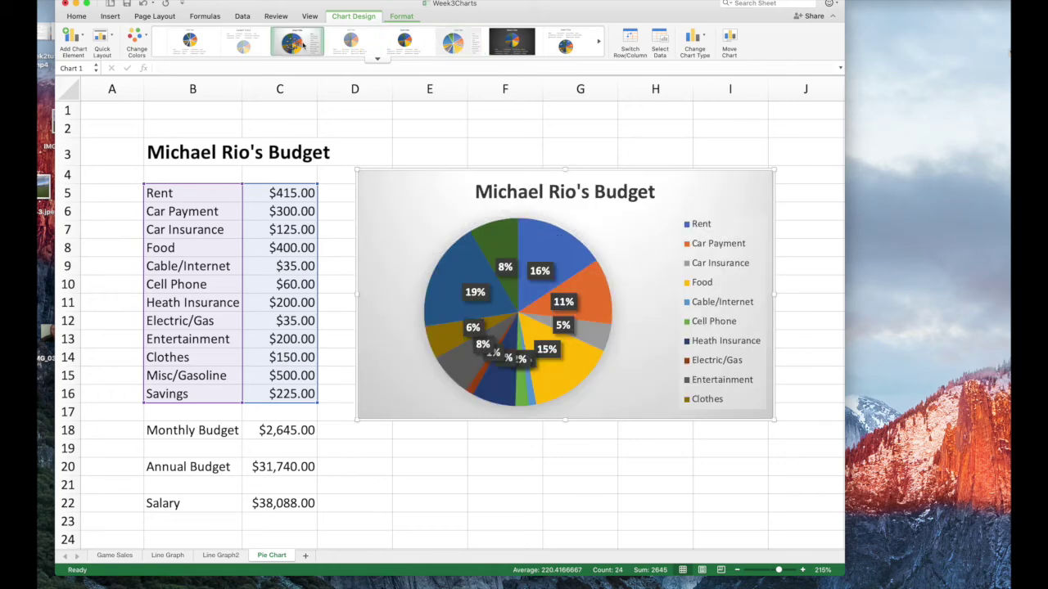
pyautogui.click(190, 45)
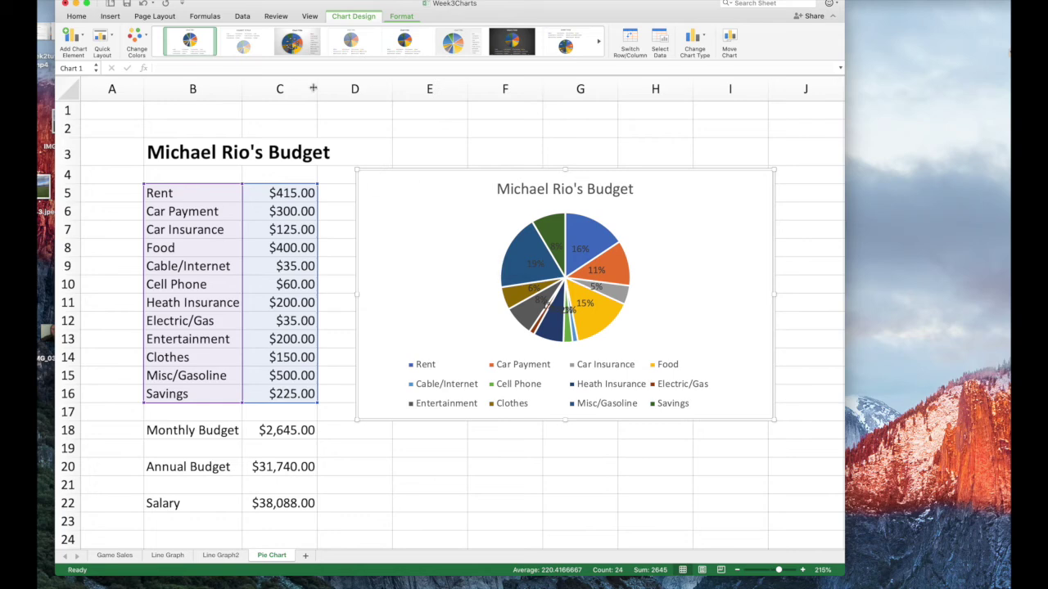
pyautogui.click(292, 47)
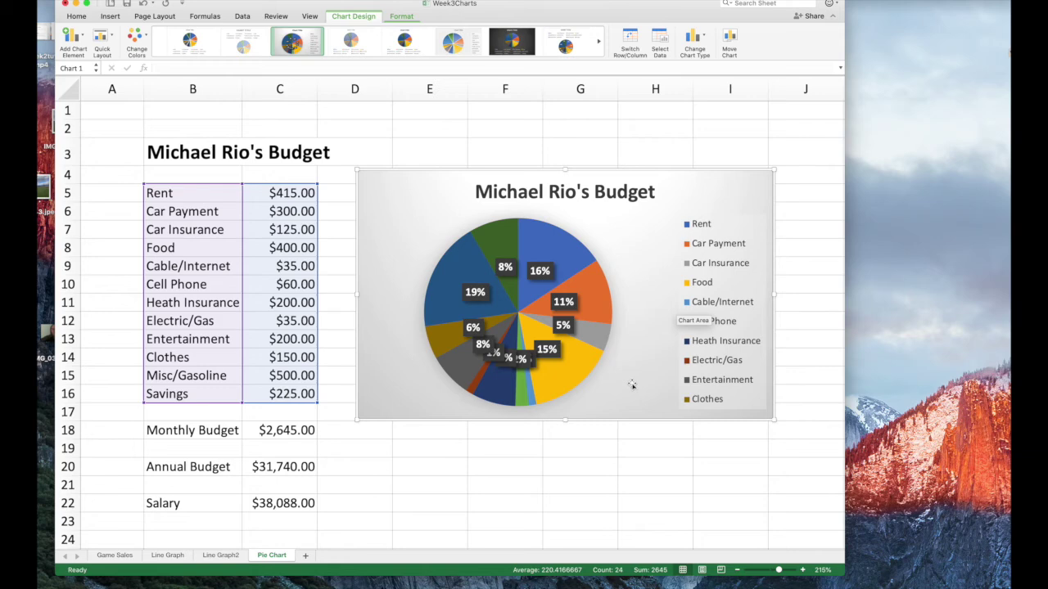
# Go back to the Pie Chart sheet and copy the budget pie chart
pyautogui.click(115, 556)
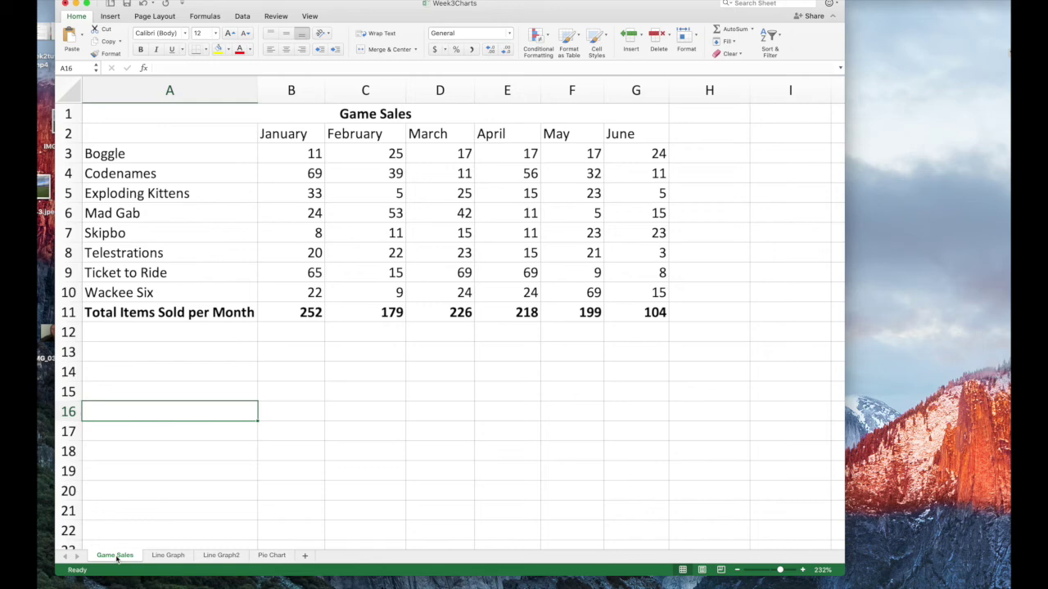
pyautogui.click(161, 556)
pyautogui.click(222, 557)
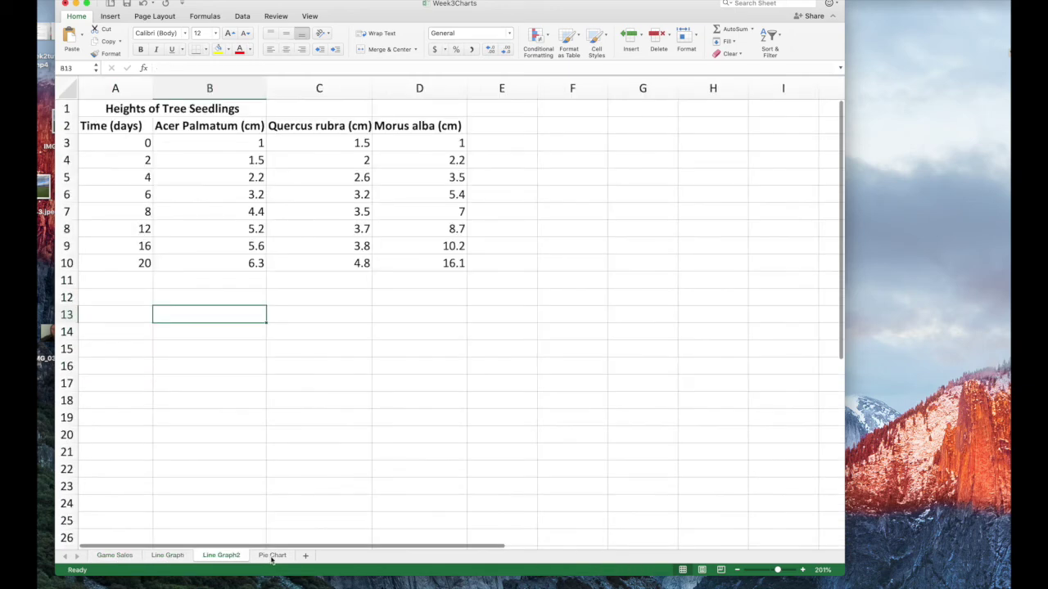
pyautogui.click(271, 557)
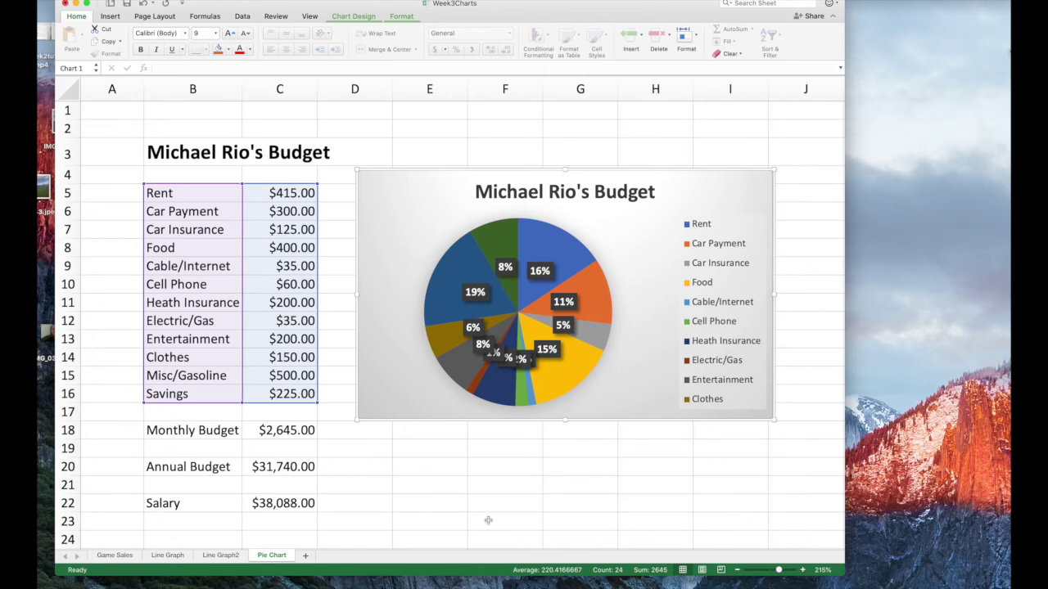
pyautogui.moveTo(484, 237)
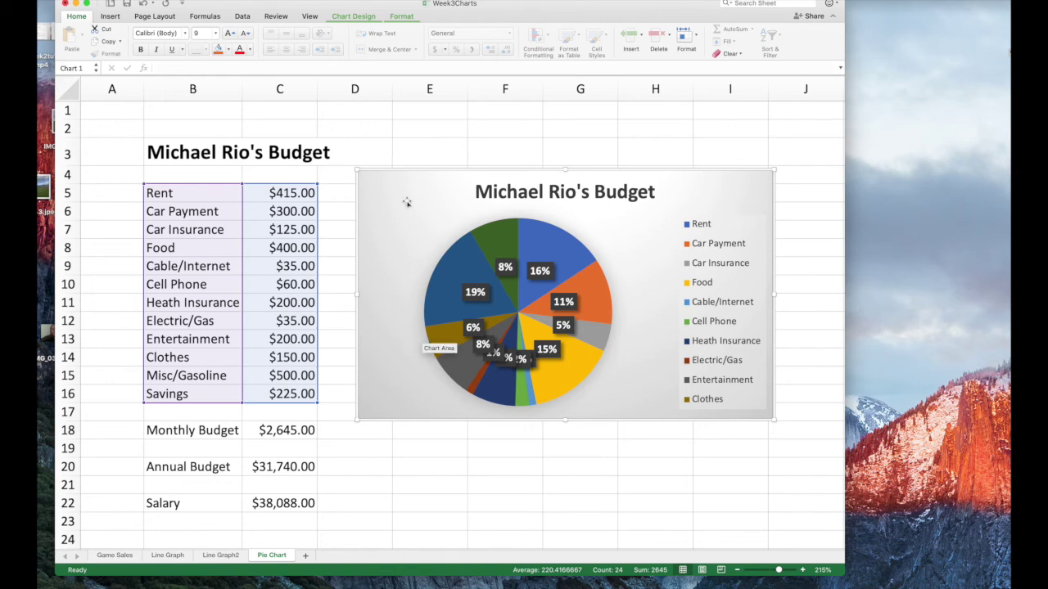
pyautogui.press('super+c')
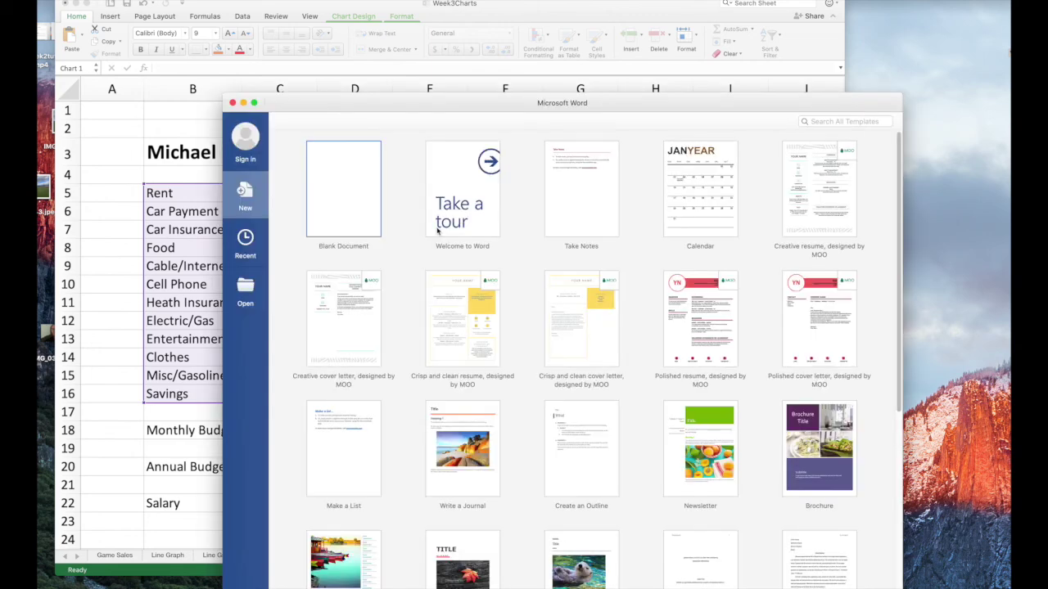
# Paste the budget pie chart into a new blank Word document and enlarge it
pyautogui.doubleClick(342, 191)
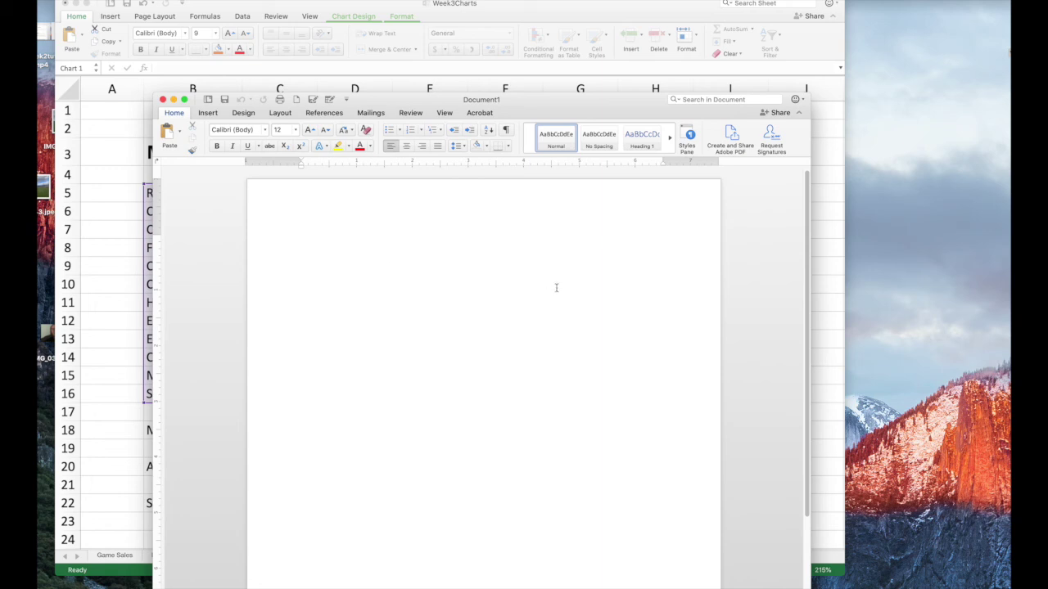
pyautogui.press('super+v')
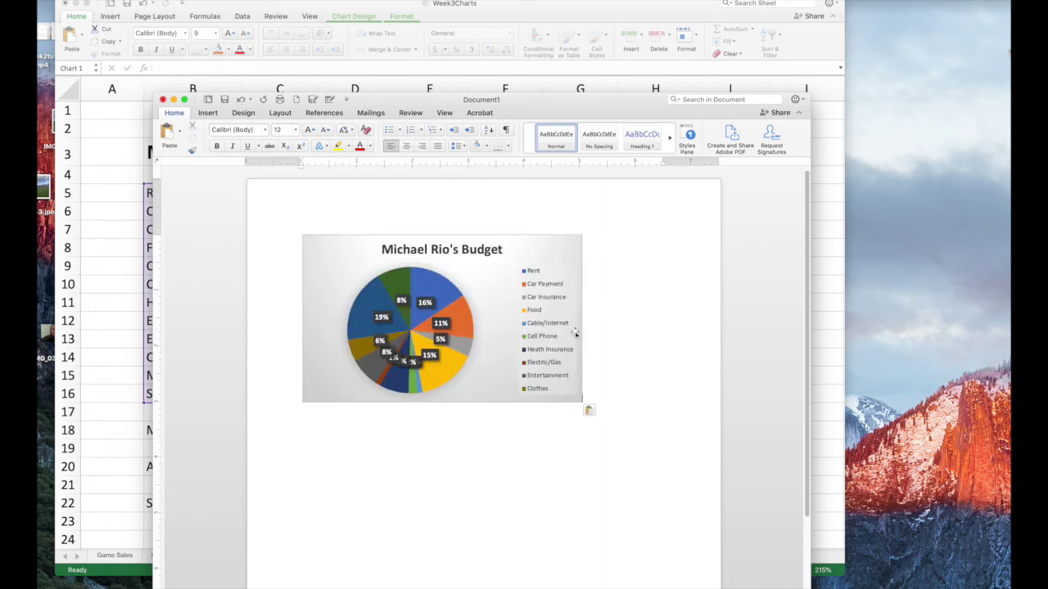
pyautogui.click(487, 310)
pyautogui.moveTo(583, 404)
pyautogui.mouseDown()
pyautogui.moveTo(646, 450)
pyautogui.moveTo(595, 415)
pyautogui.mouseUp()
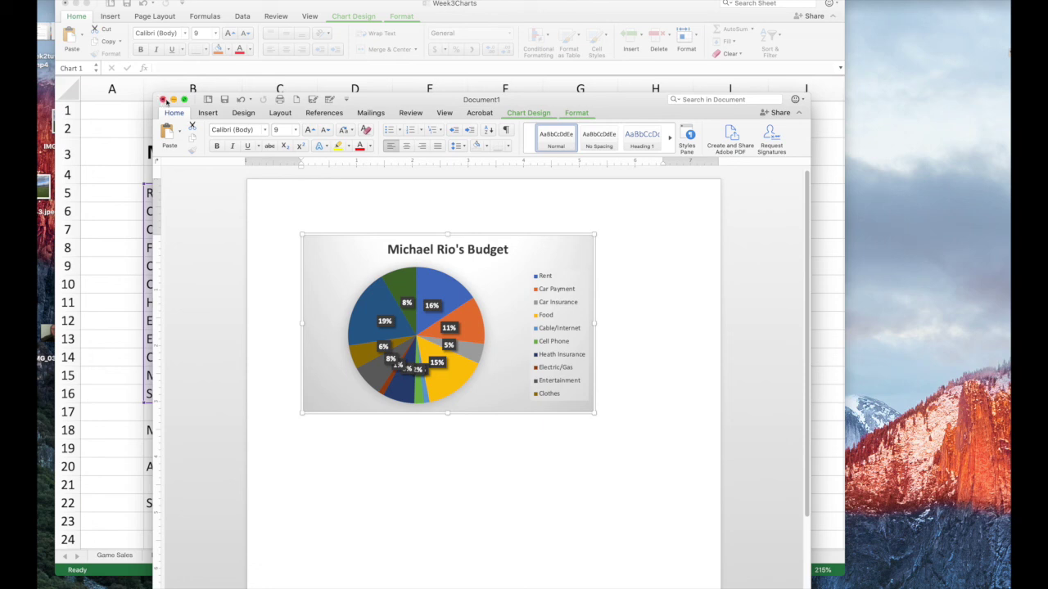
# Quit Word without saving the document
pyautogui.click(39, 1)
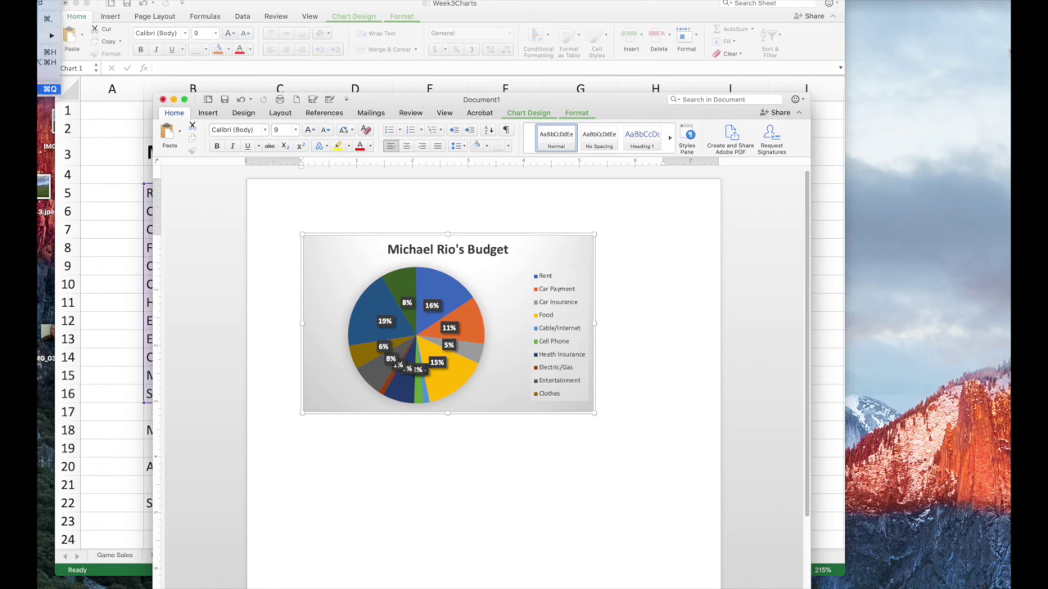
pyautogui.click(41, 89)
pyautogui.click(453, 174)
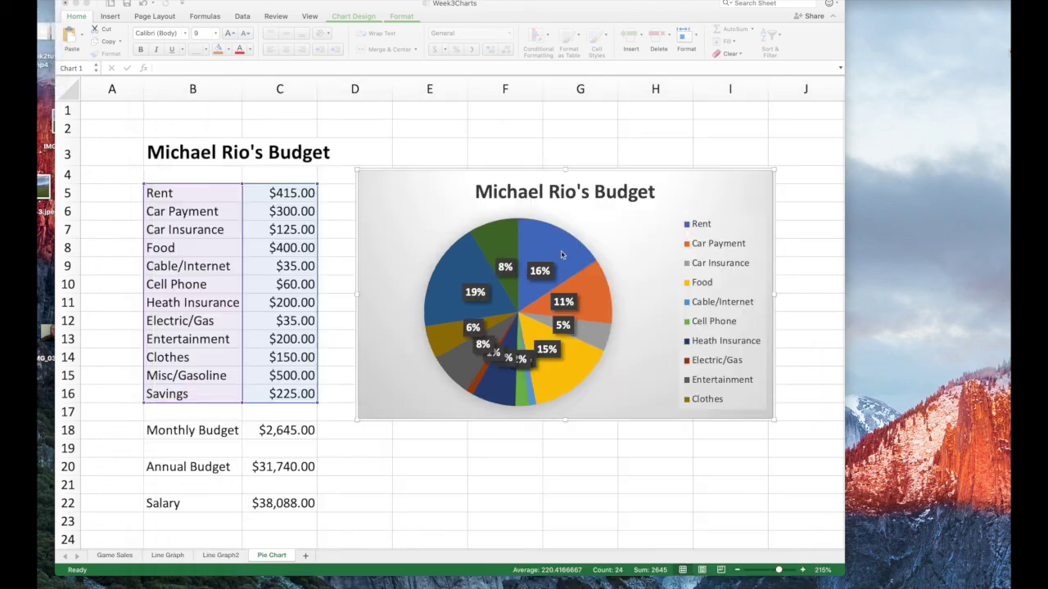